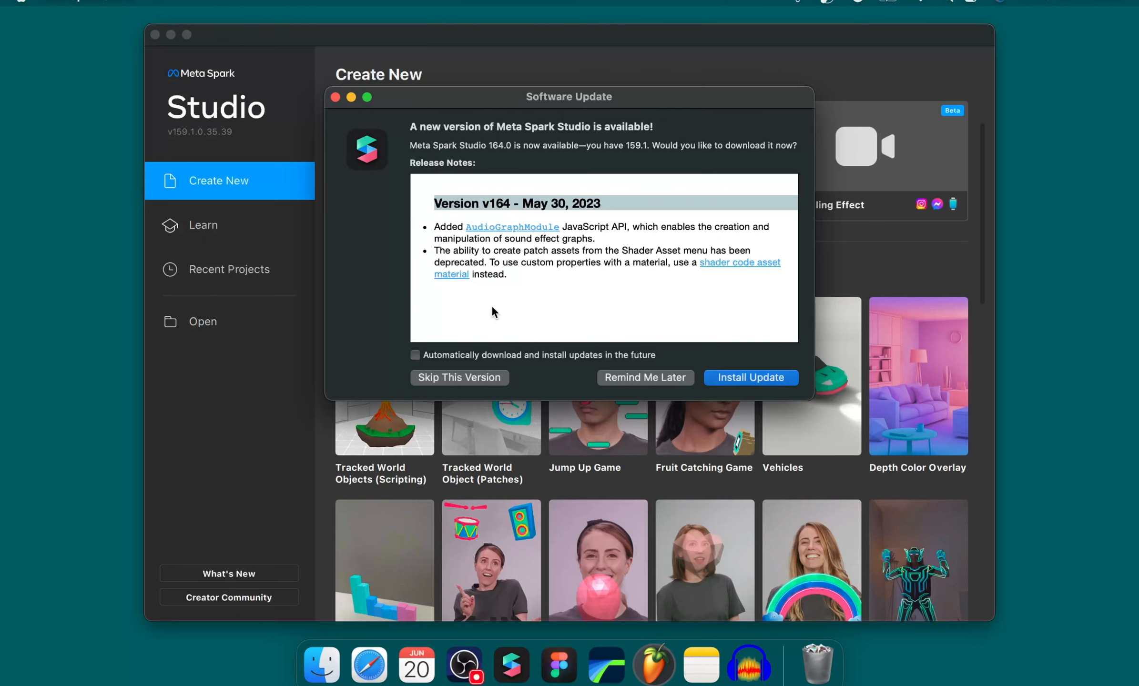
- Skip the offered software update to version 164.0
click(473, 374)
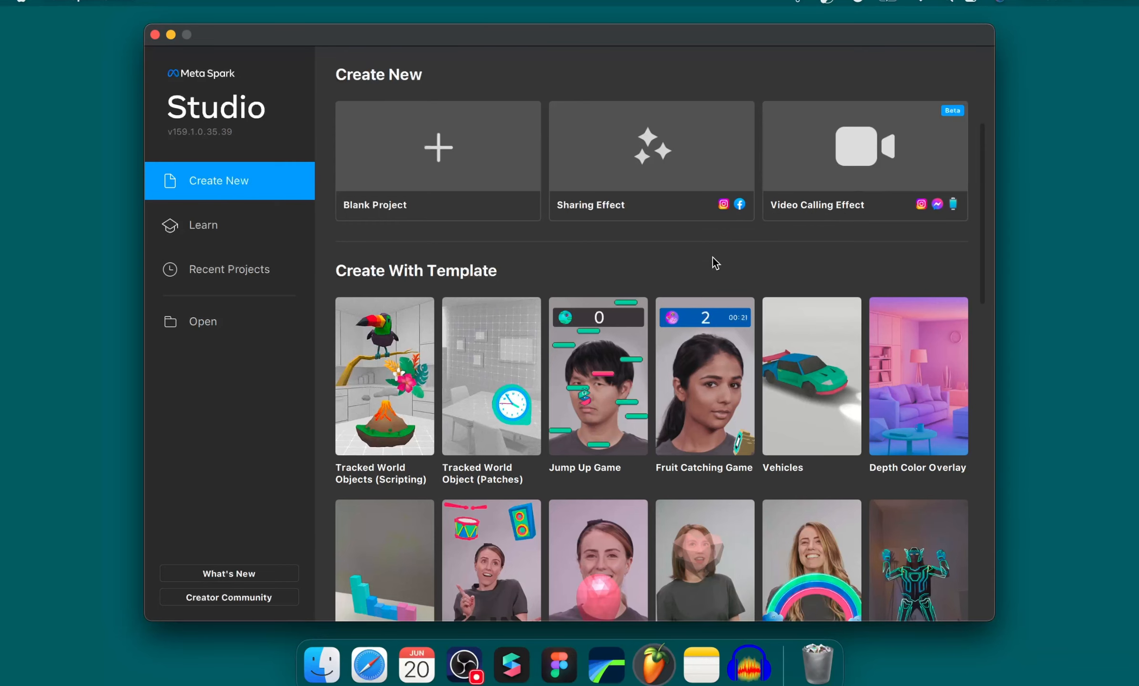
- Browse the full gallery of effect templates and the platforms they suit, and return to the new-project choices
scroll(713, 257, down, 3)
scroll(713, 257, down, 3)
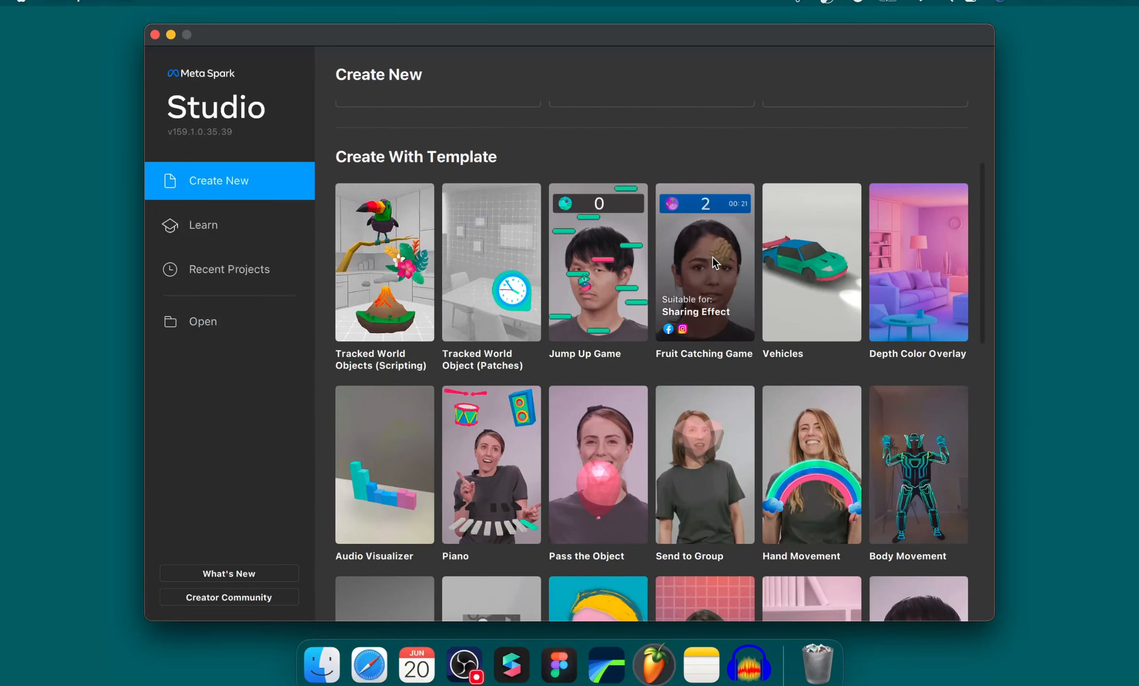
scroll(713, 257, down, 2)
scroll(713, 257, down, 6)
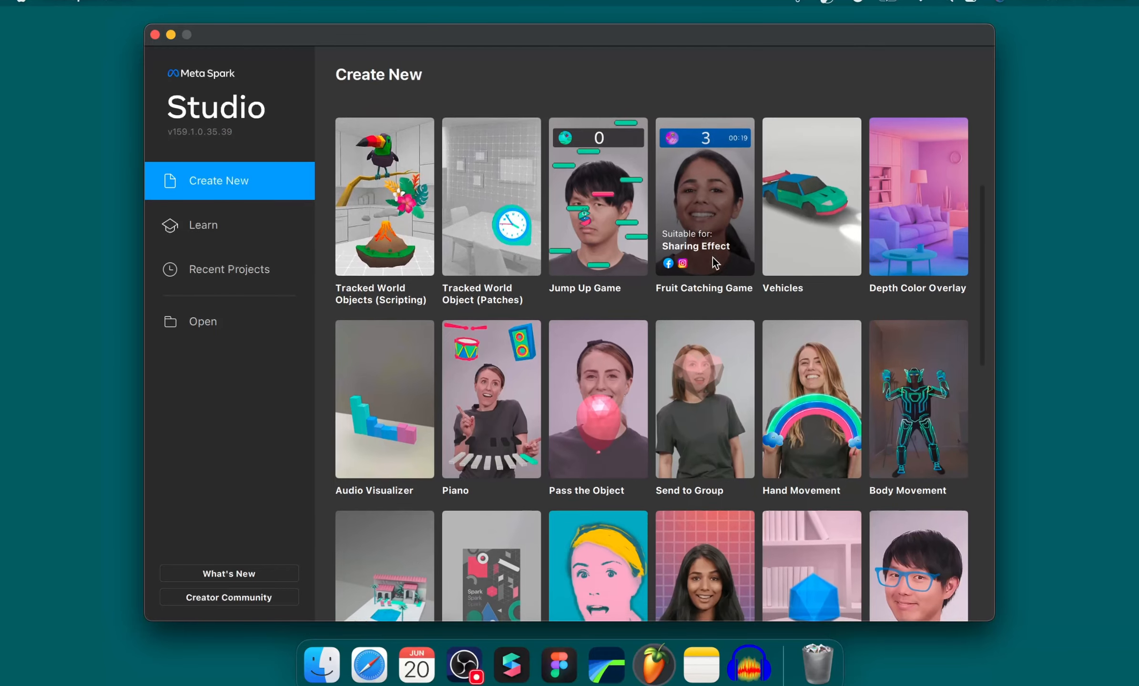
scroll(712, 257, down, 2)
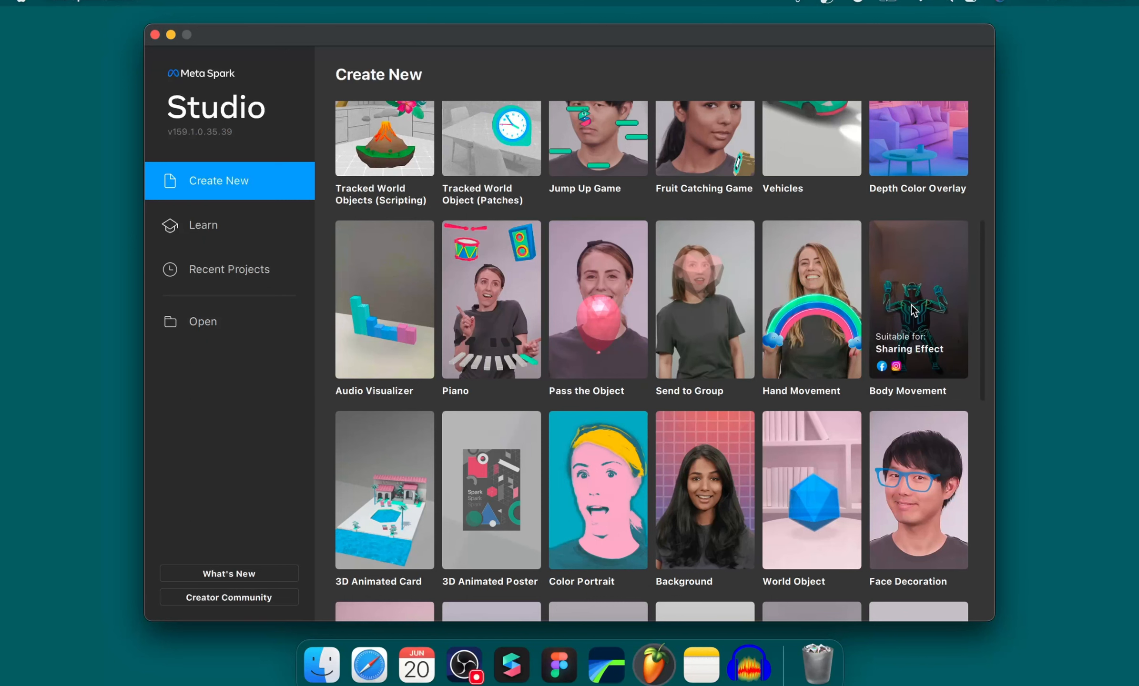
scroll(898, 353, down, 3)
scroll(910, 410, down, 2)
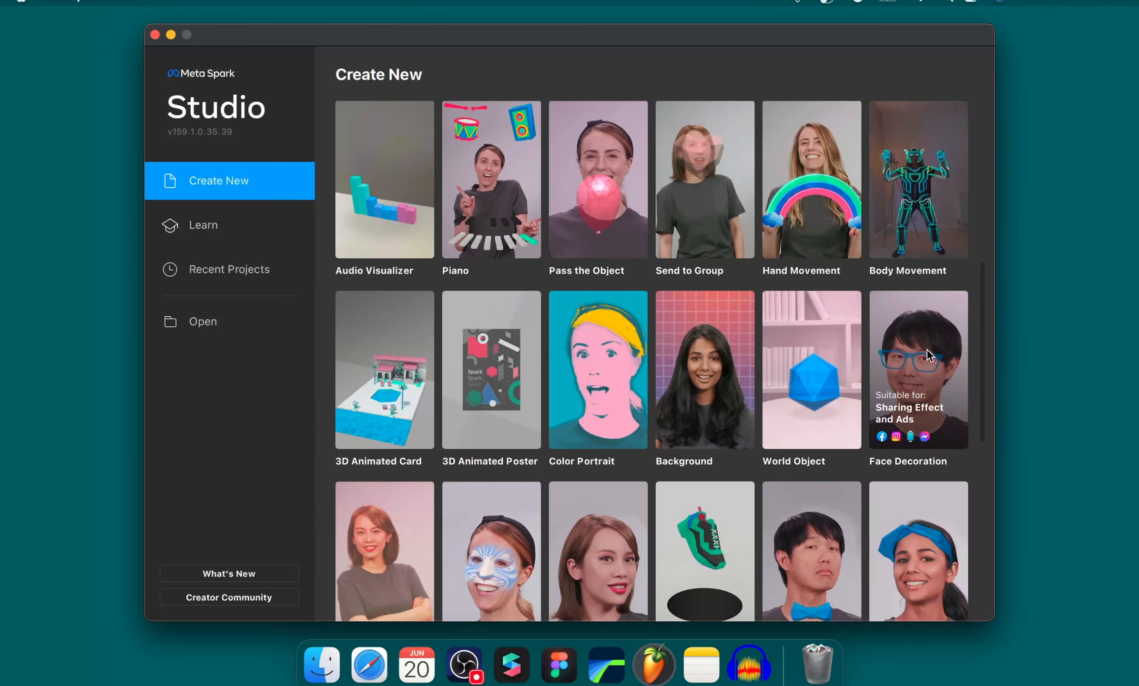
scroll(925, 363, down, 1)
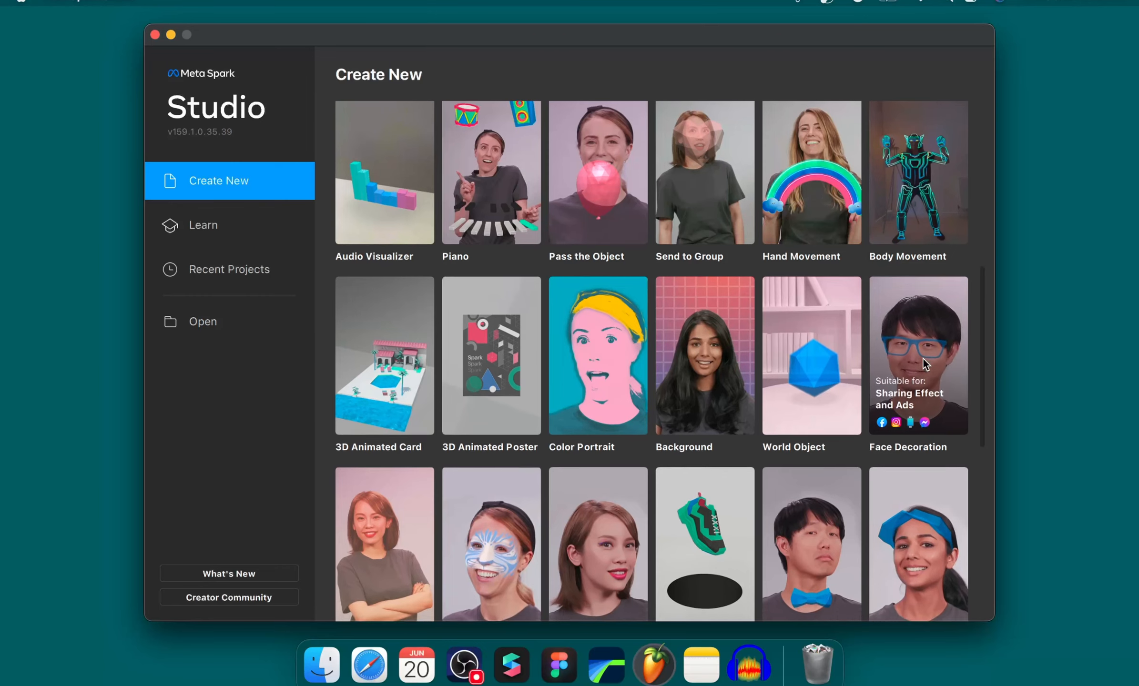
scroll(923, 359, down, 5)
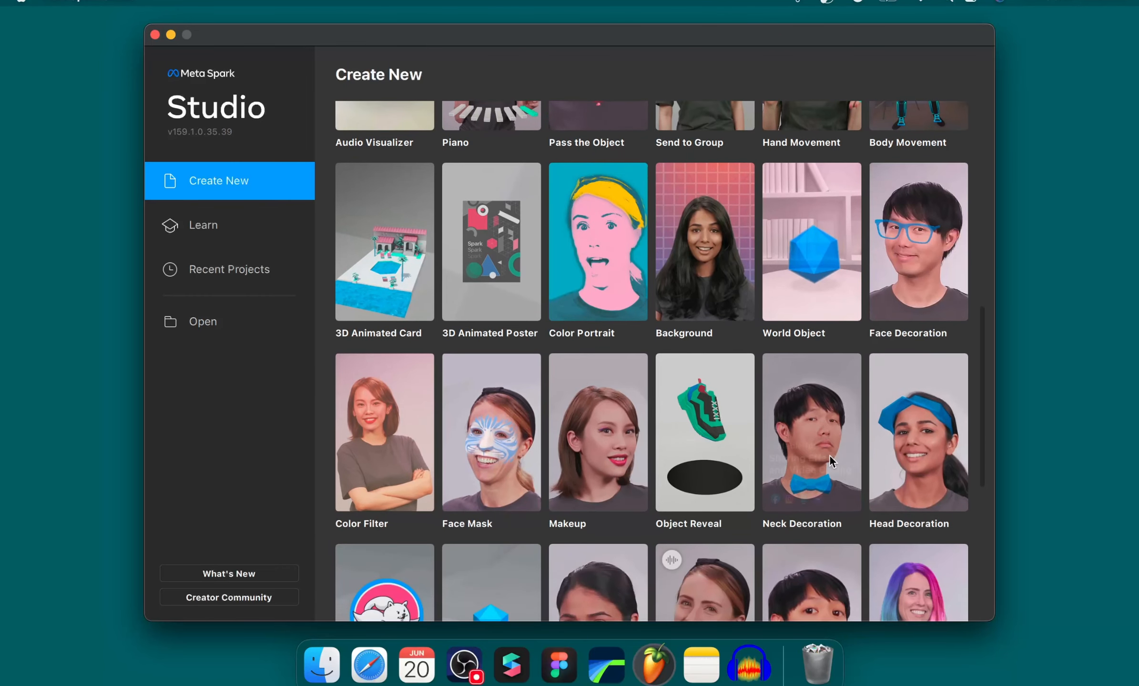
mouse_move(827, 477)
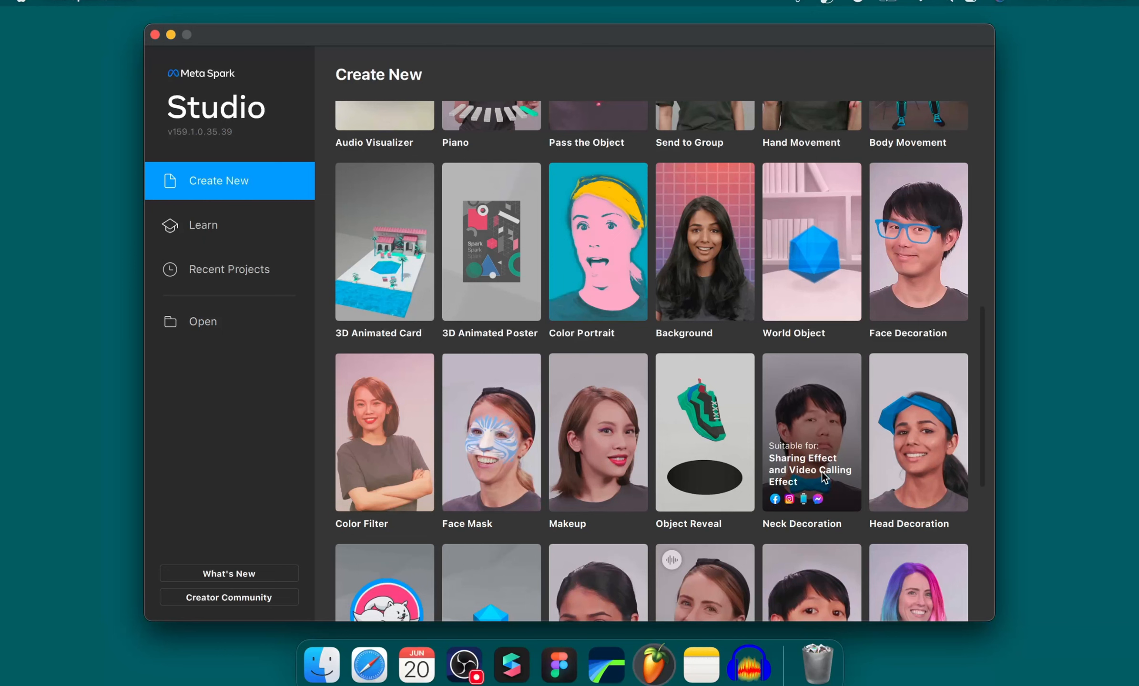
scroll(821, 472, down, 3)
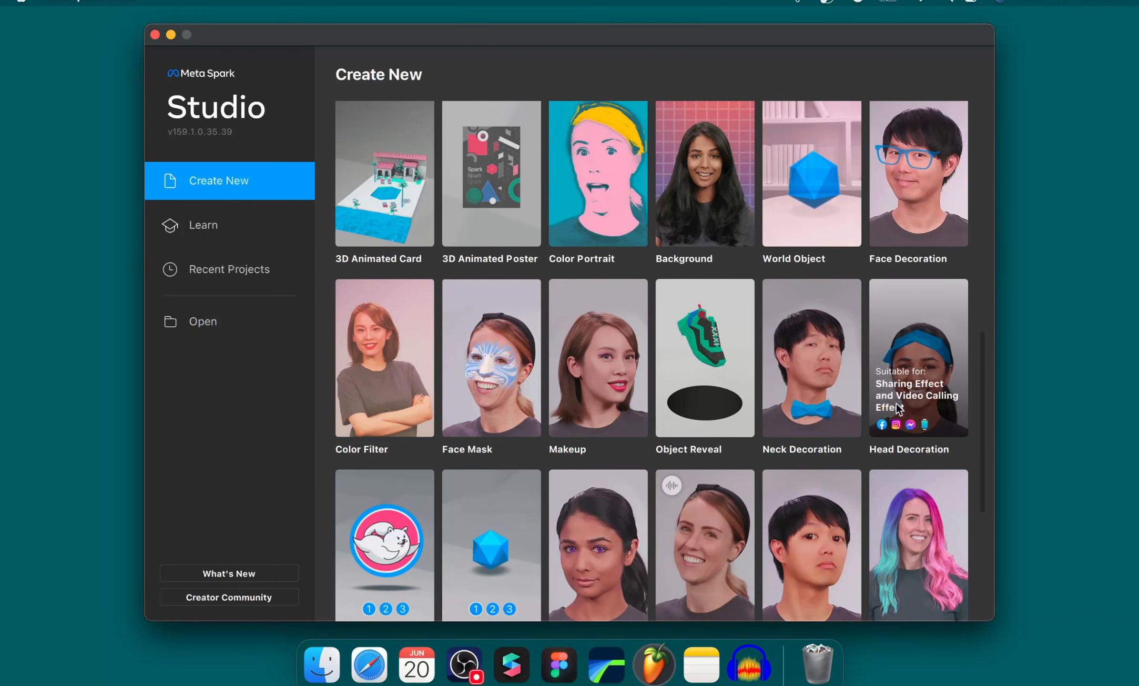
scroll(896, 406, down, 1)
mouse_move(465, 316)
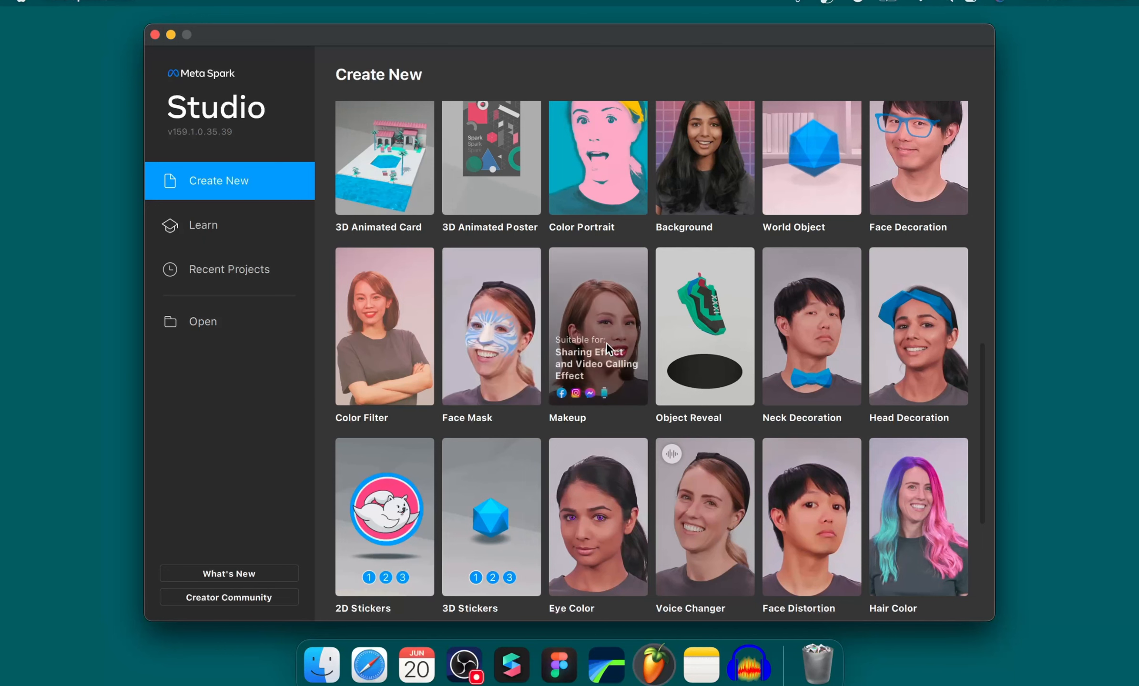
mouse_move(362, 332)
scroll(361, 331, down, 2)
scroll(371, 333, down, 2)
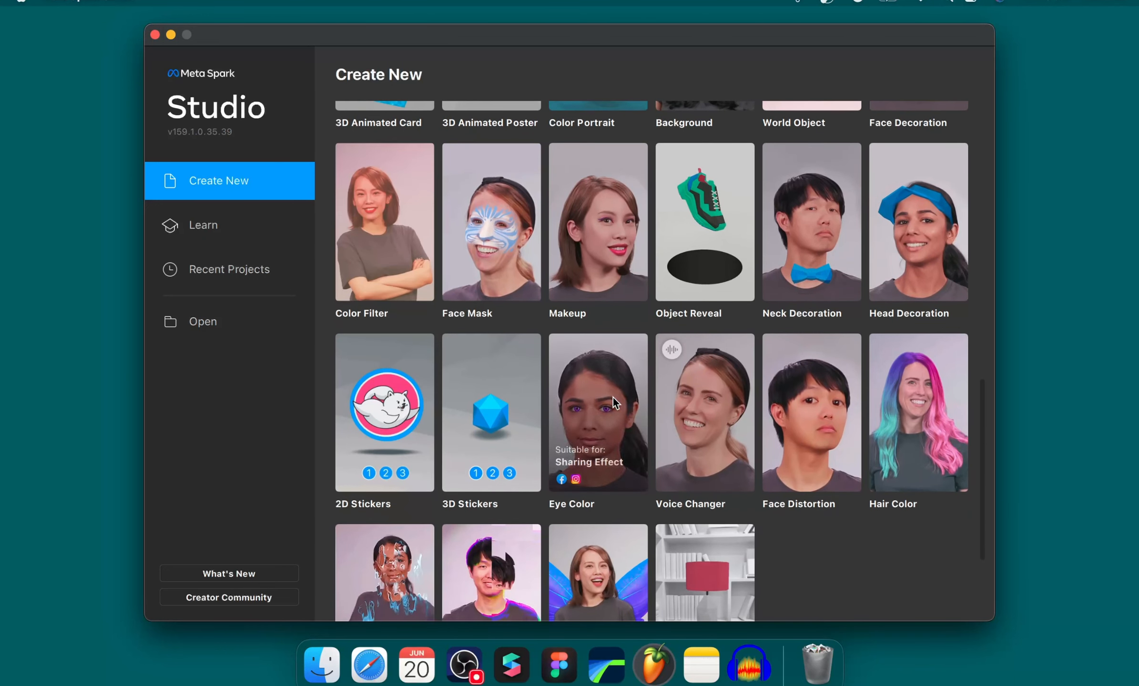
scroll(613, 397, down, 4)
mouse_move(577, 497)
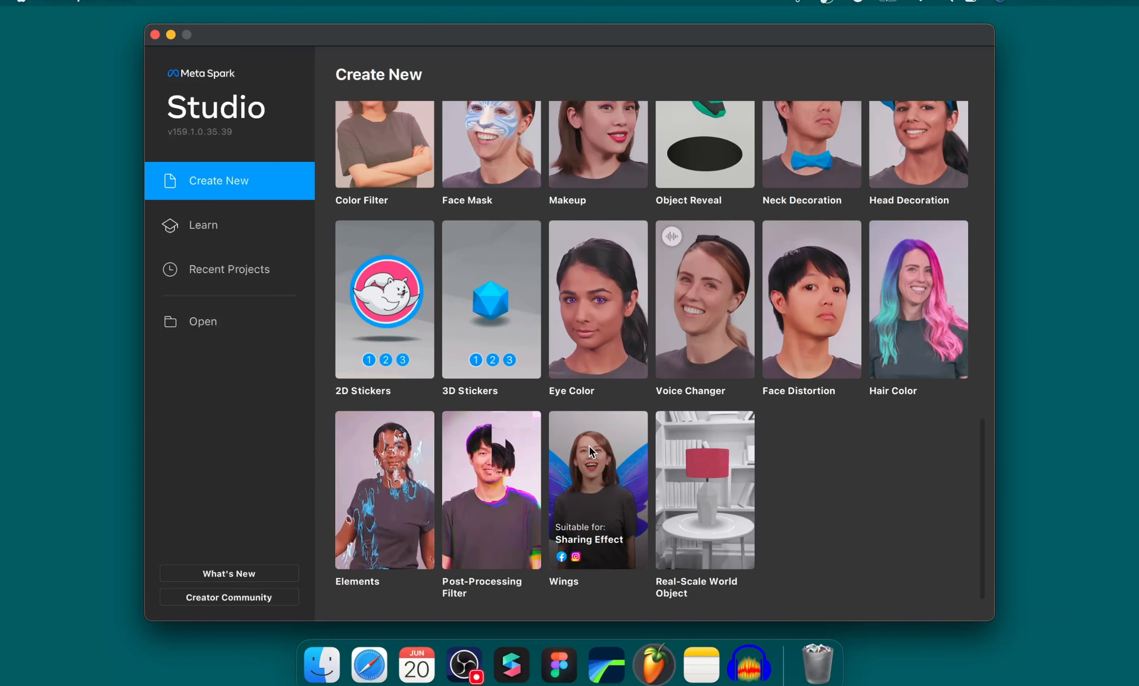
scroll(589, 446, up, 3)
scroll(589, 446, down, 3)
scroll(649, 432, up, 10)
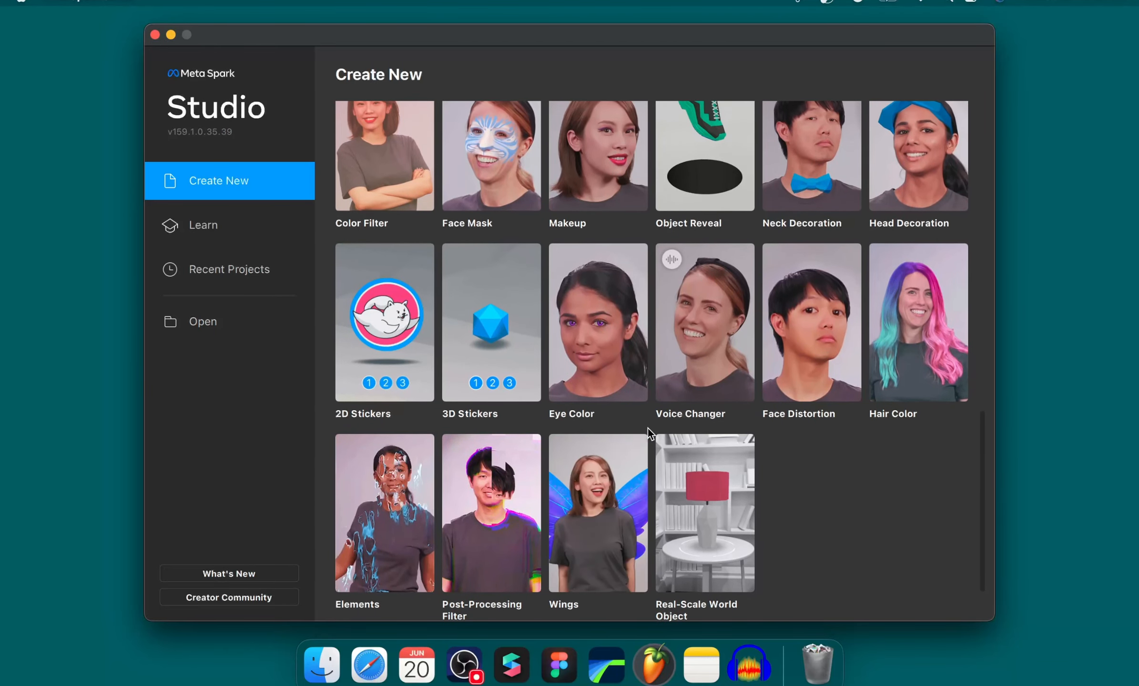
scroll(648, 428, down, 5)
scroll(648, 428, up, 12)
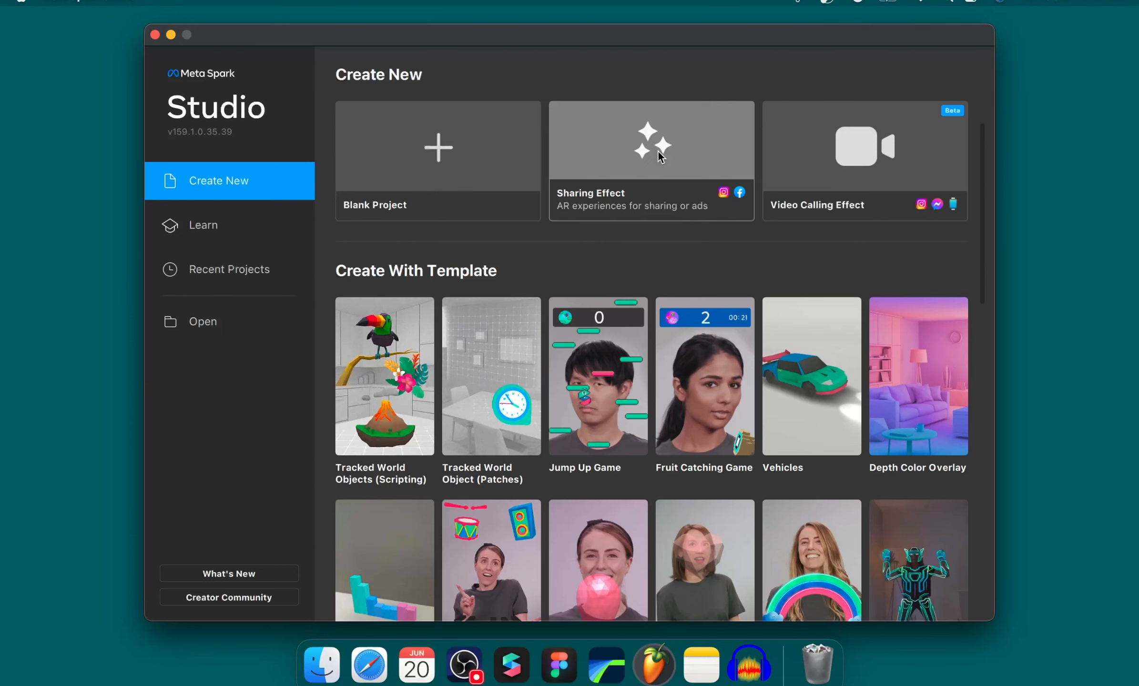
- Create a new Sharing Effect project, and enlarge its window and the simulator preview
click(659, 157)
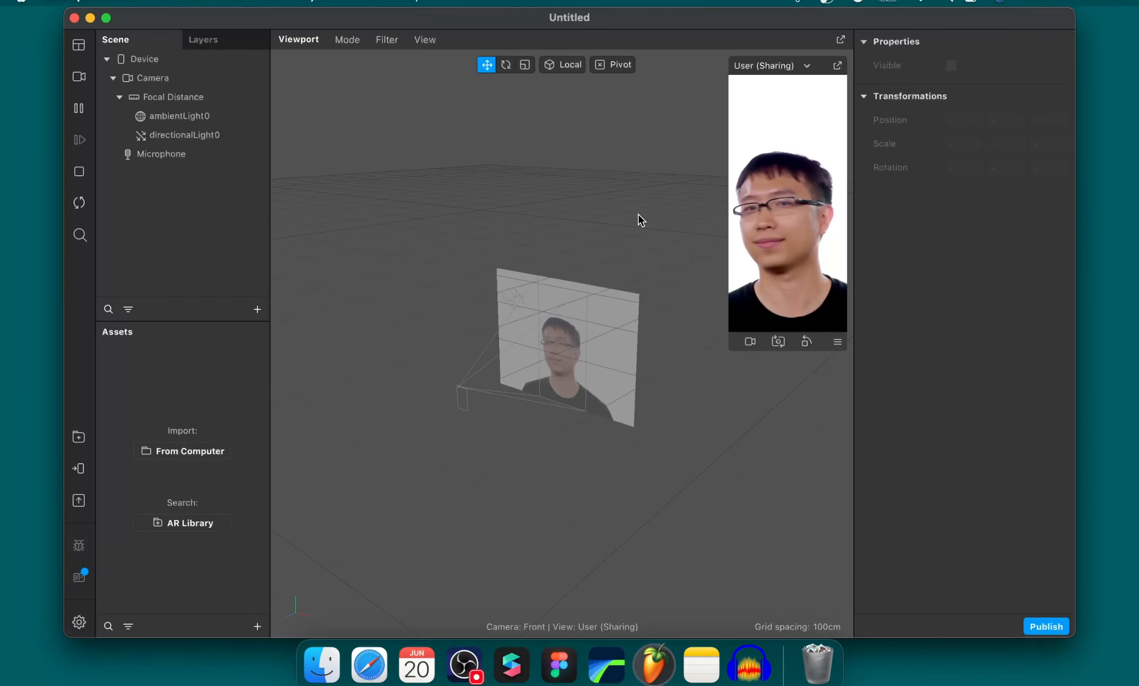
click(106, 18)
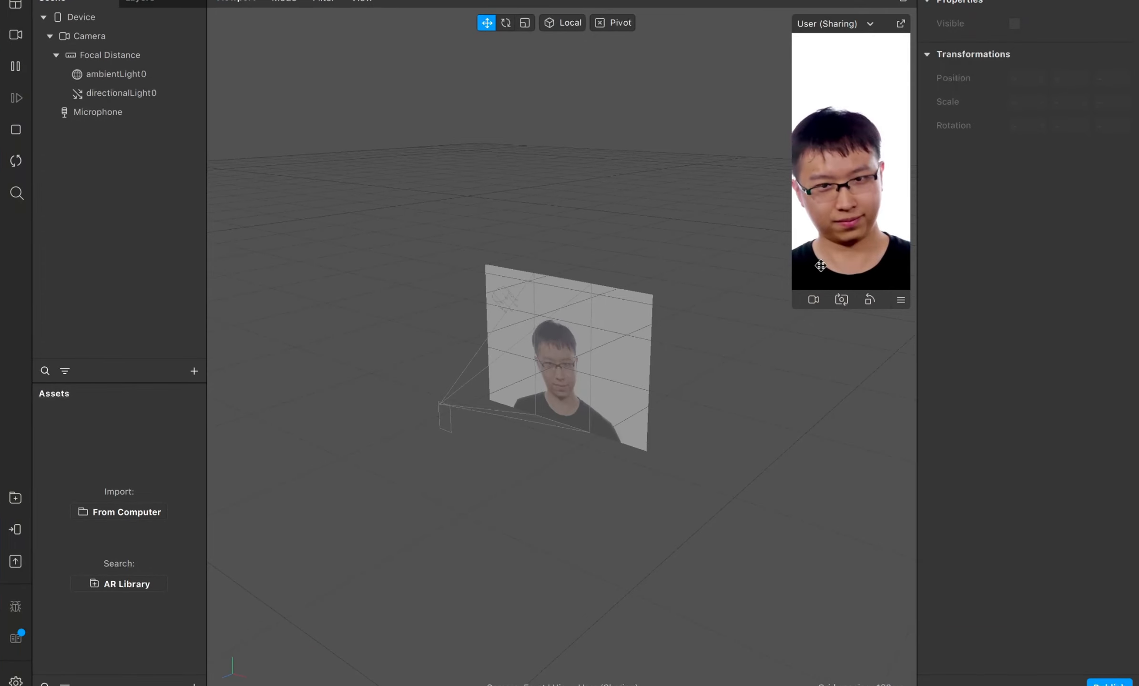
drag(794, 307, 615, 526)
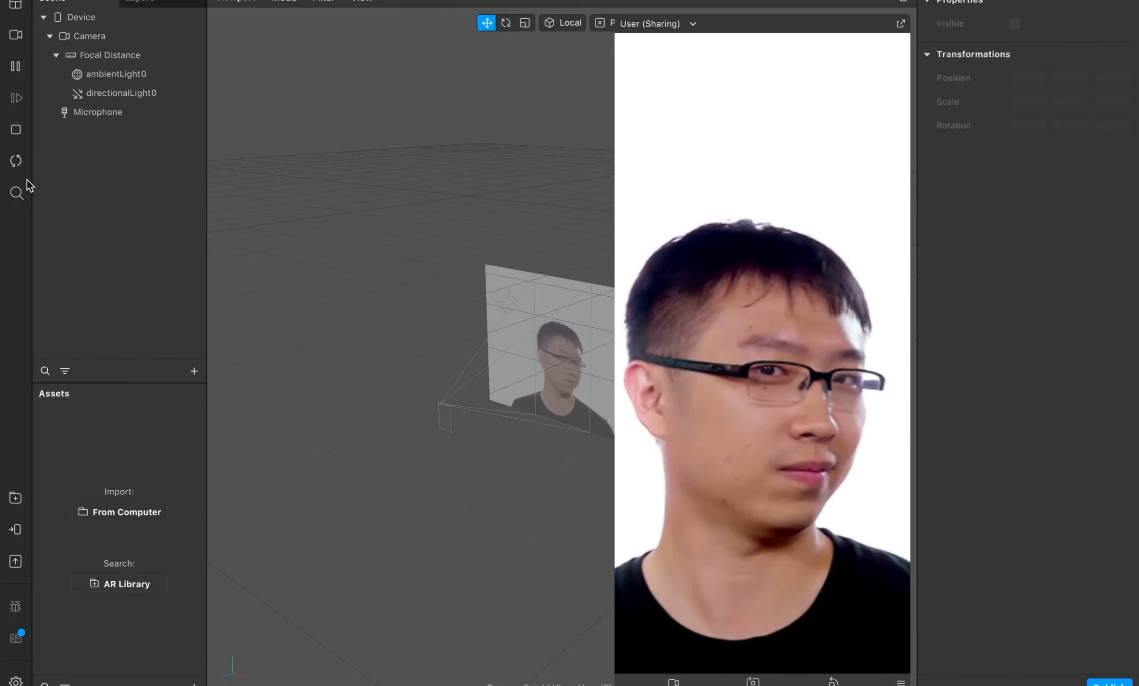
click(16, 6)
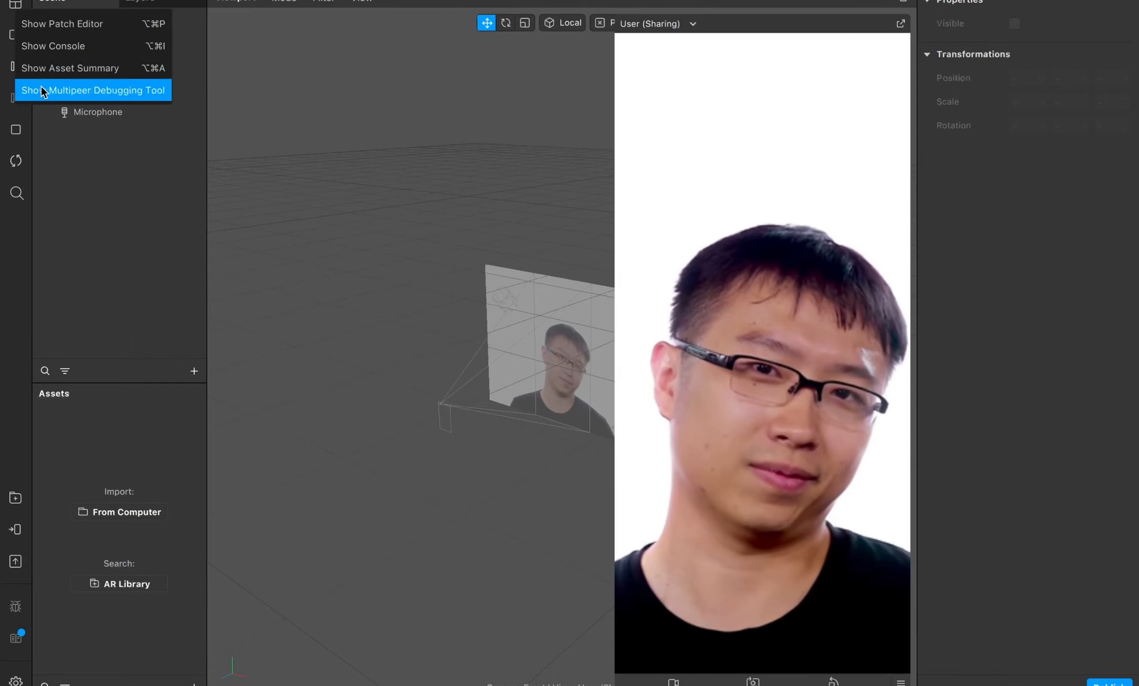
click(14, 251)
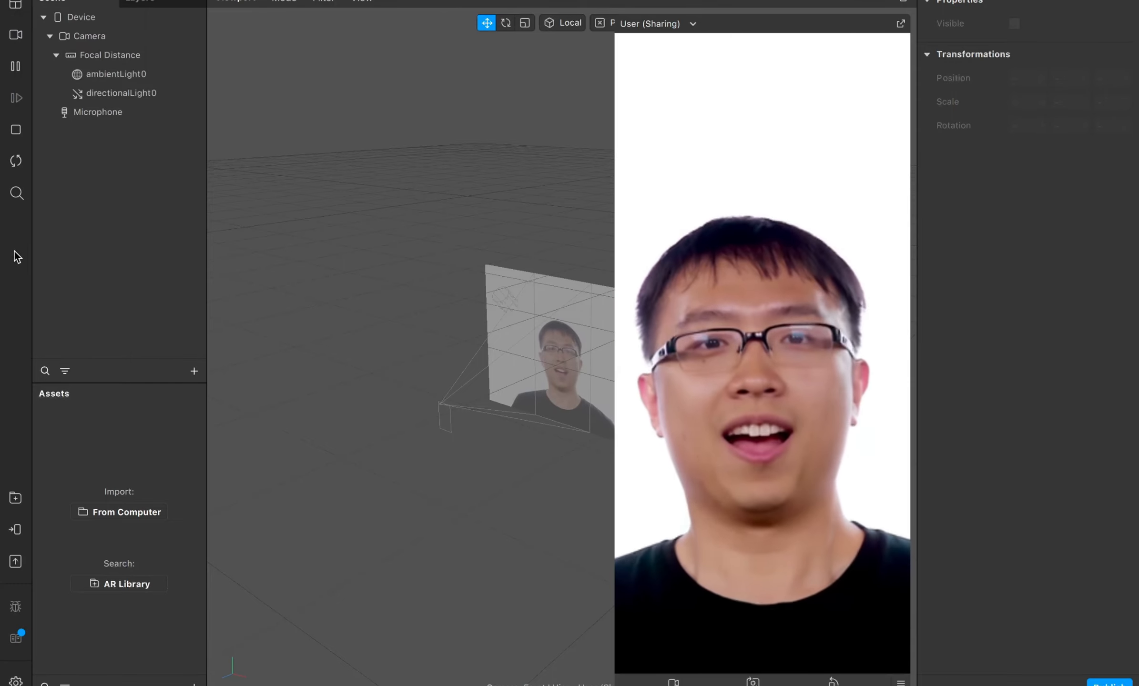
- Try out the head-and-shoulders clips of the real-time simulation in the preview, one after another
click(16, 36)
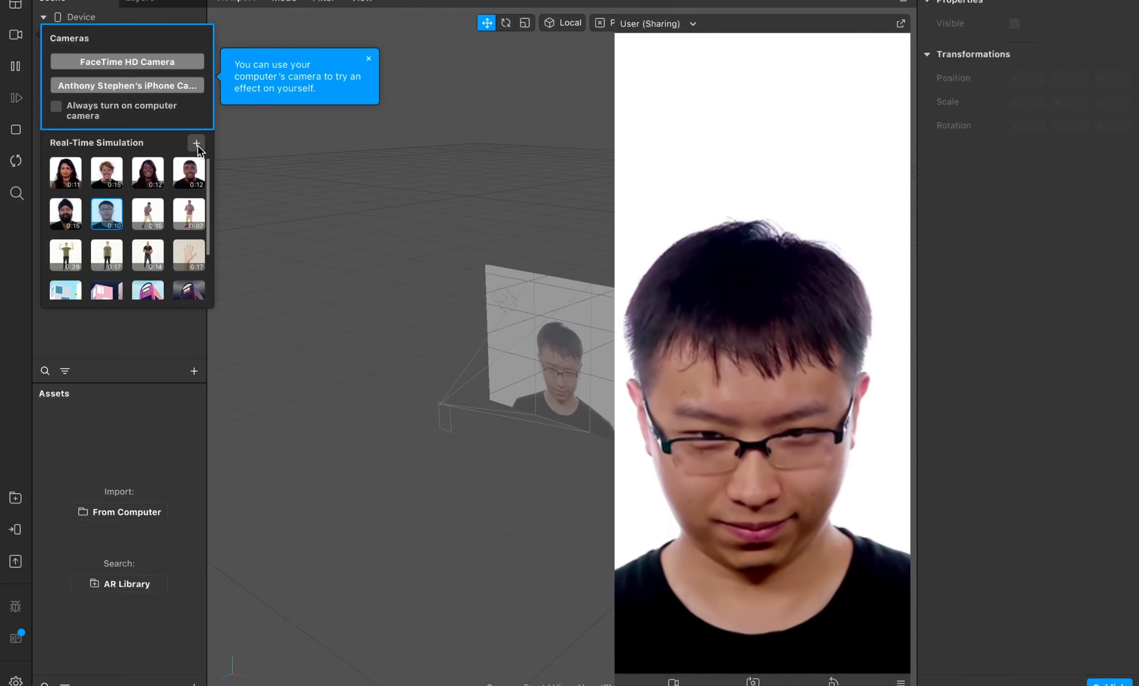
click(71, 177)
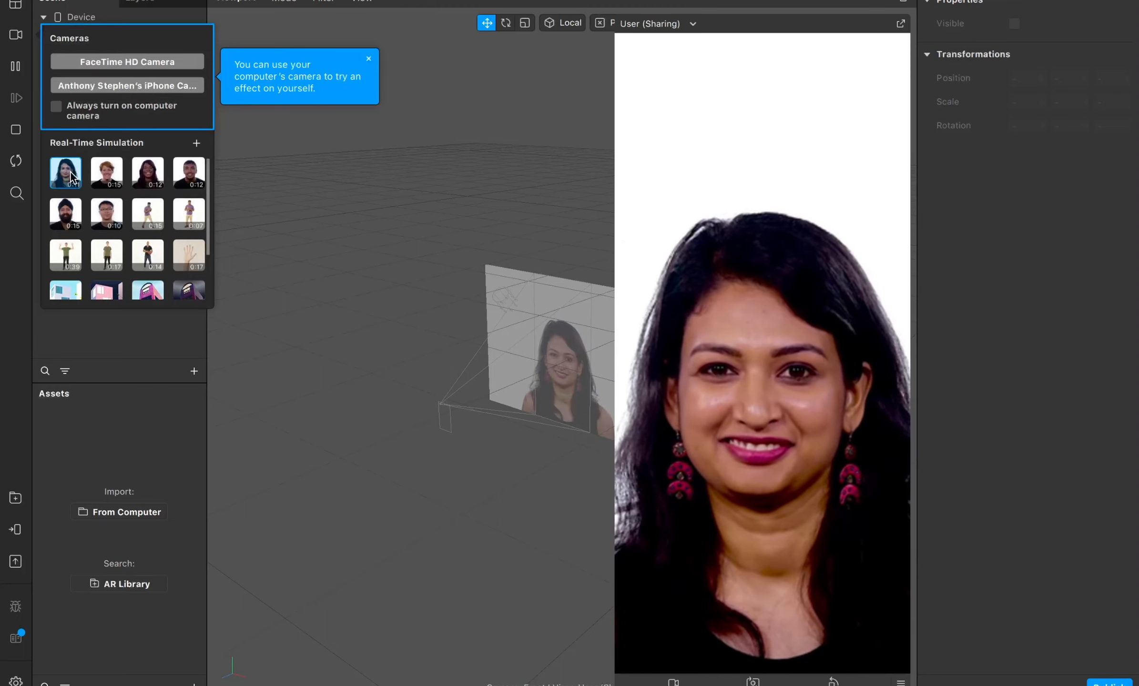
click(108, 180)
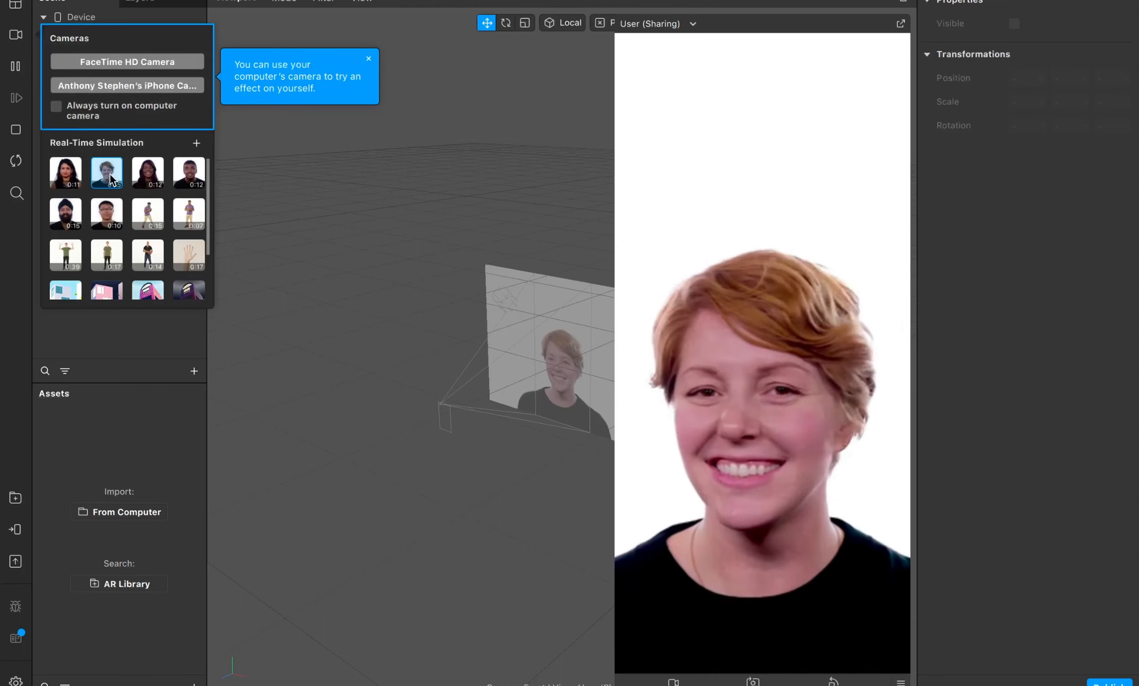
click(150, 182)
click(189, 184)
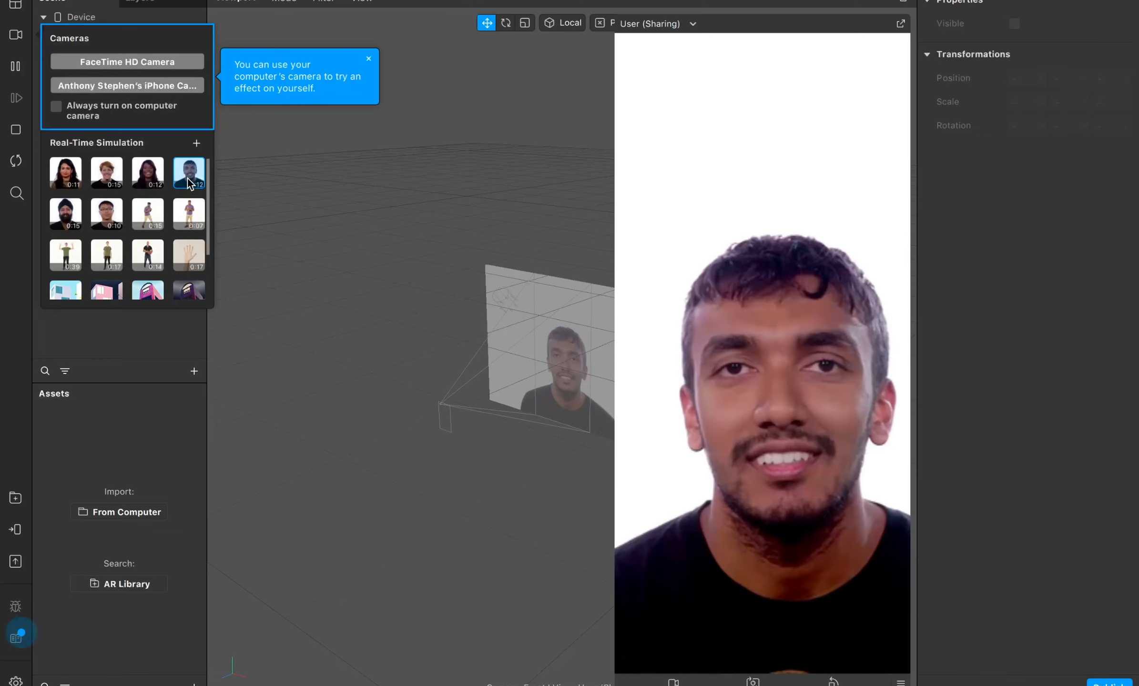
click(110, 217)
click(75, 215)
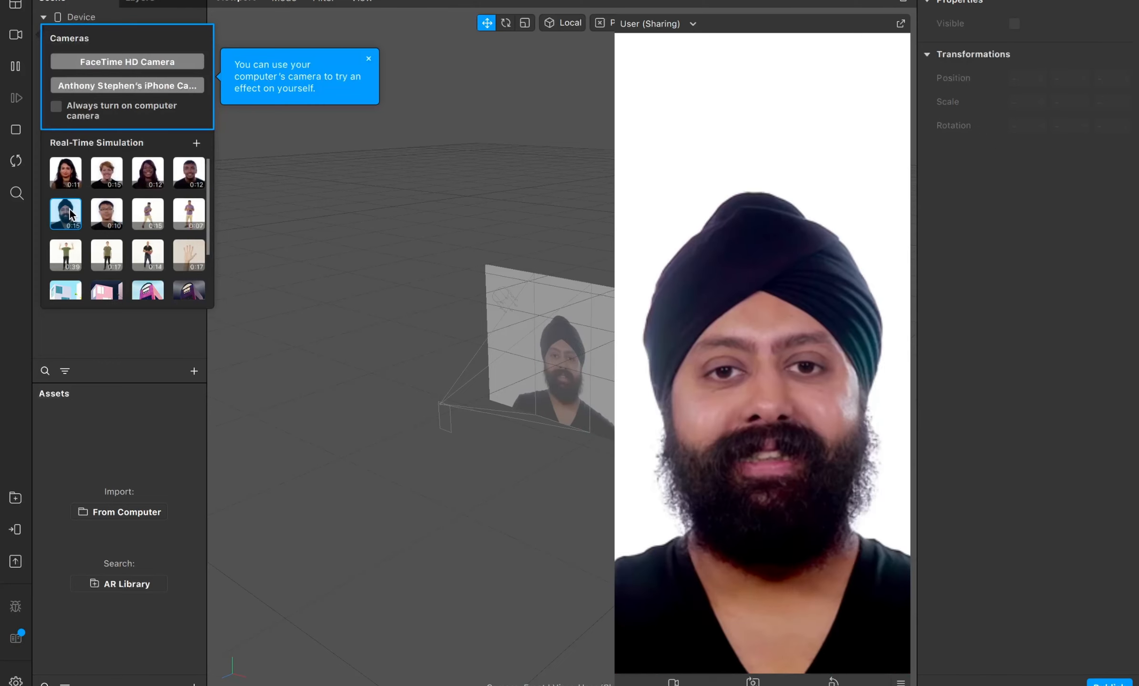
- Try out the full-body and hand simulation clips, and return to the clip of the man with glasses
click(145, 222)
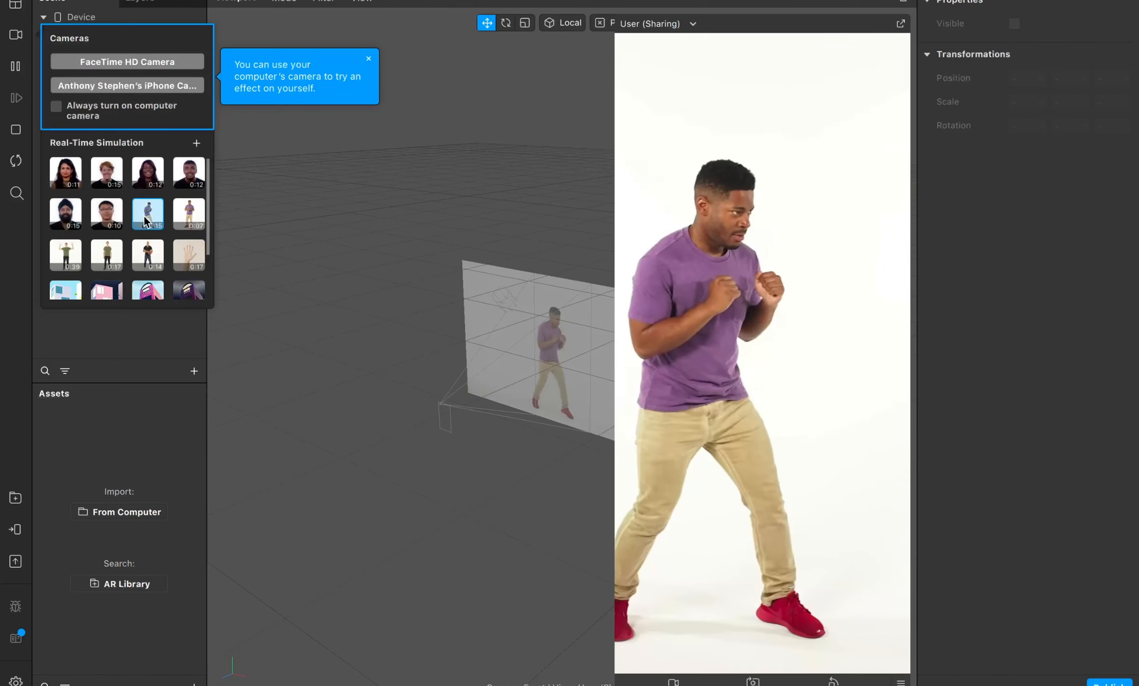
click(189, 214)
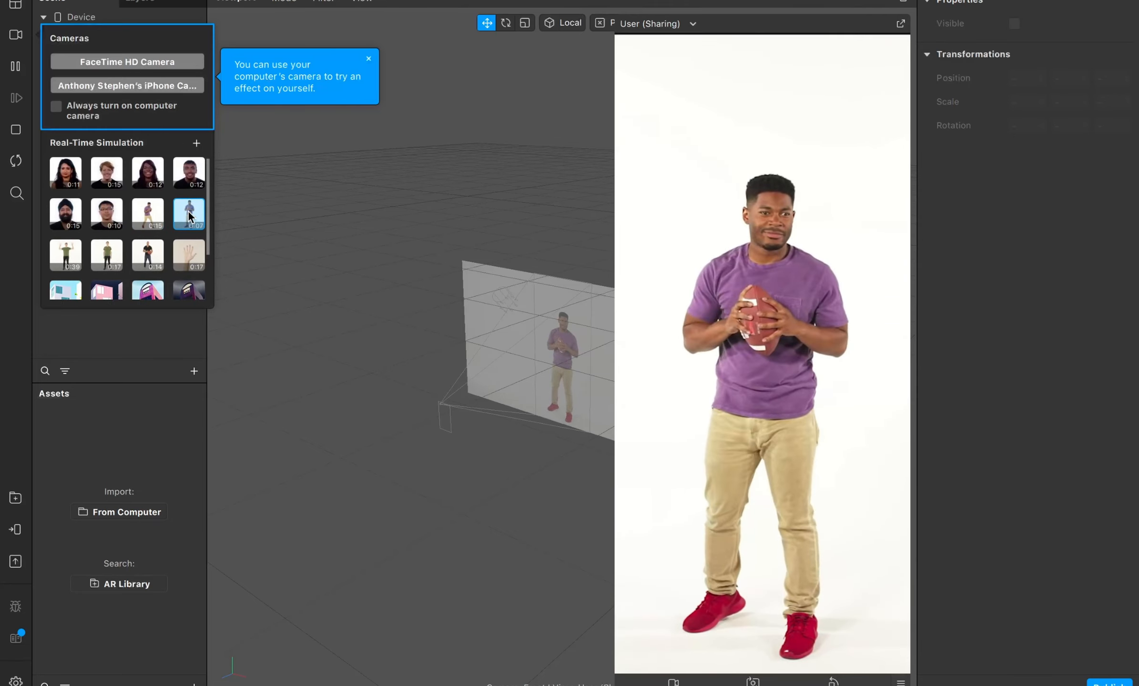
scroll(190, 217, down, 1)
scroll(189, 217, down, 2)
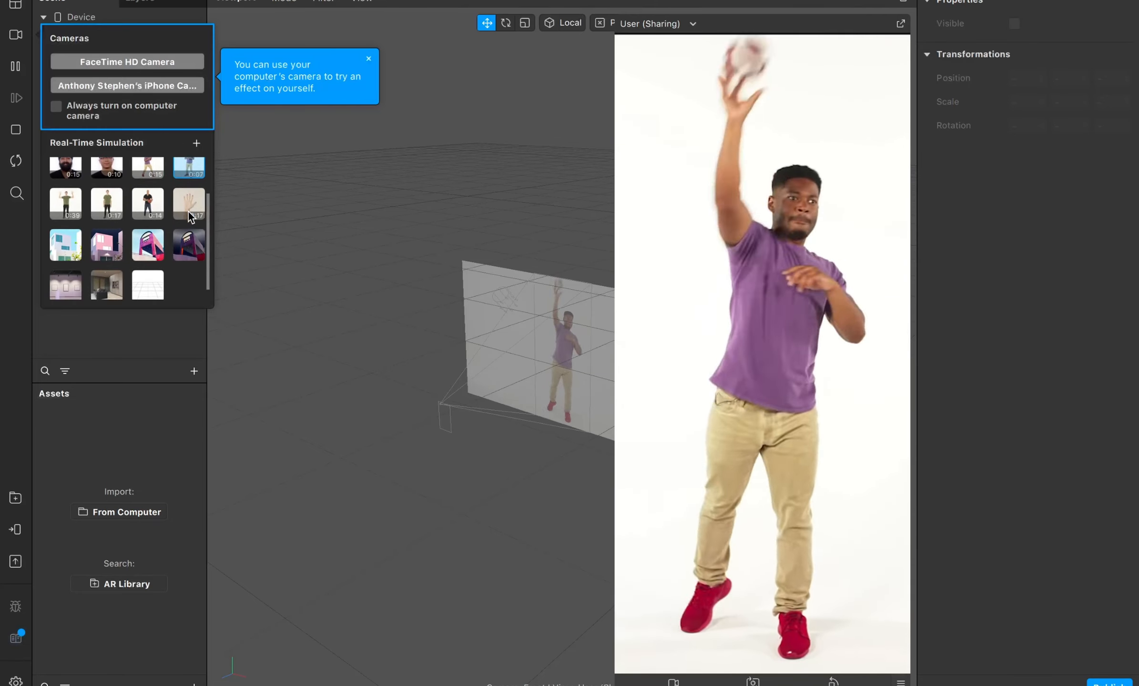
click(188, 201)
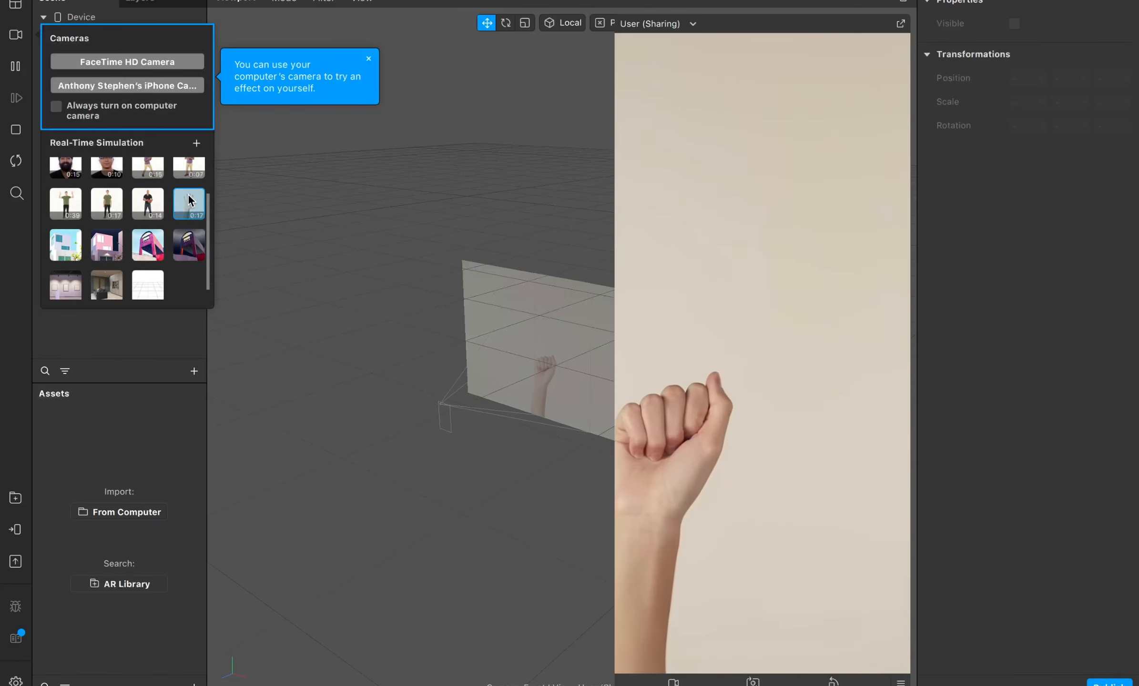
click(148, 204)
click(107, 203)
scroll(107, 204, up, 2)
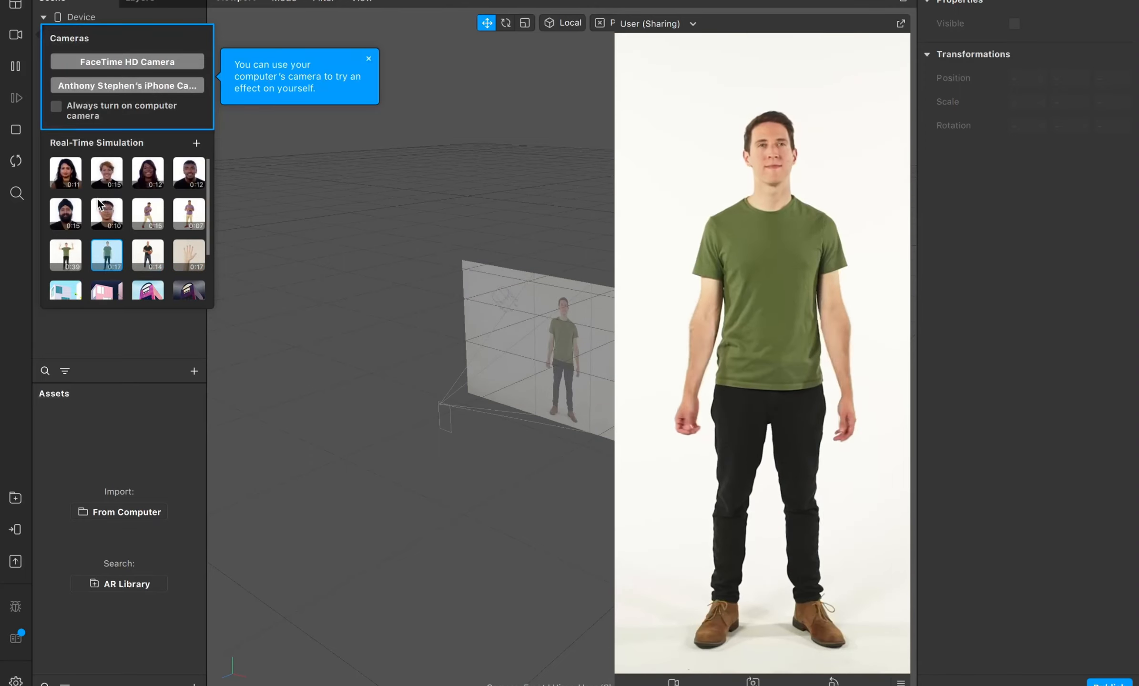
click(108, 203)
- Switch the preview to the light-blue outdoor building environment and move the simulated camera sideways in both directions through it
scroll(106, 207, down, 3)
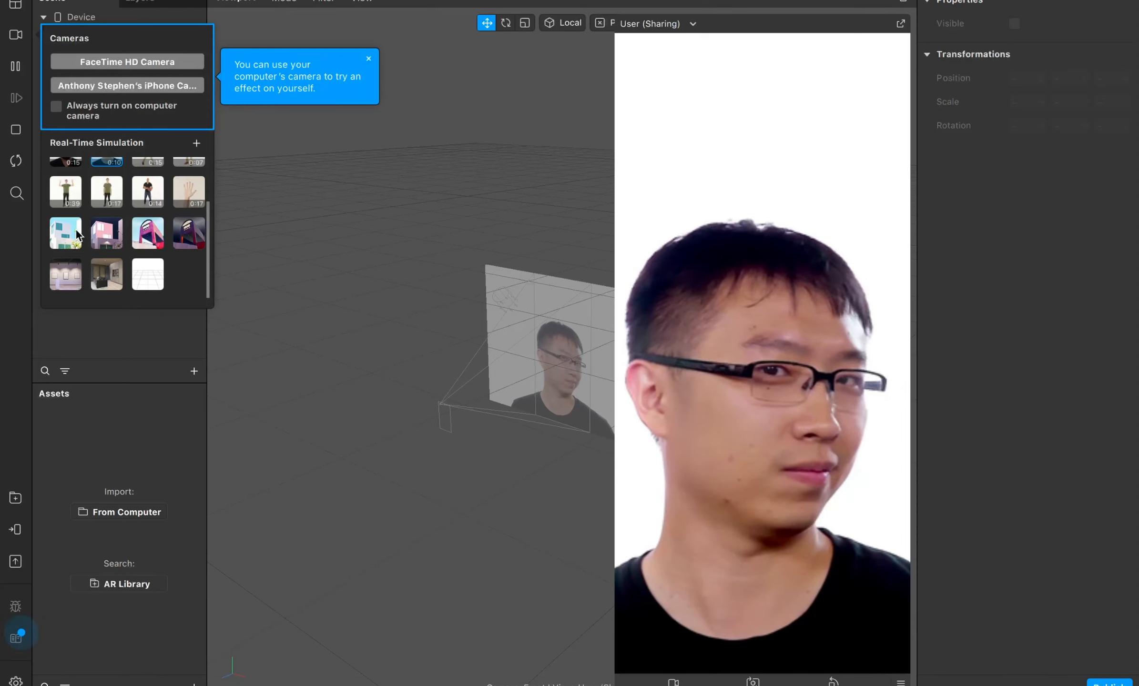
click(76, 230)
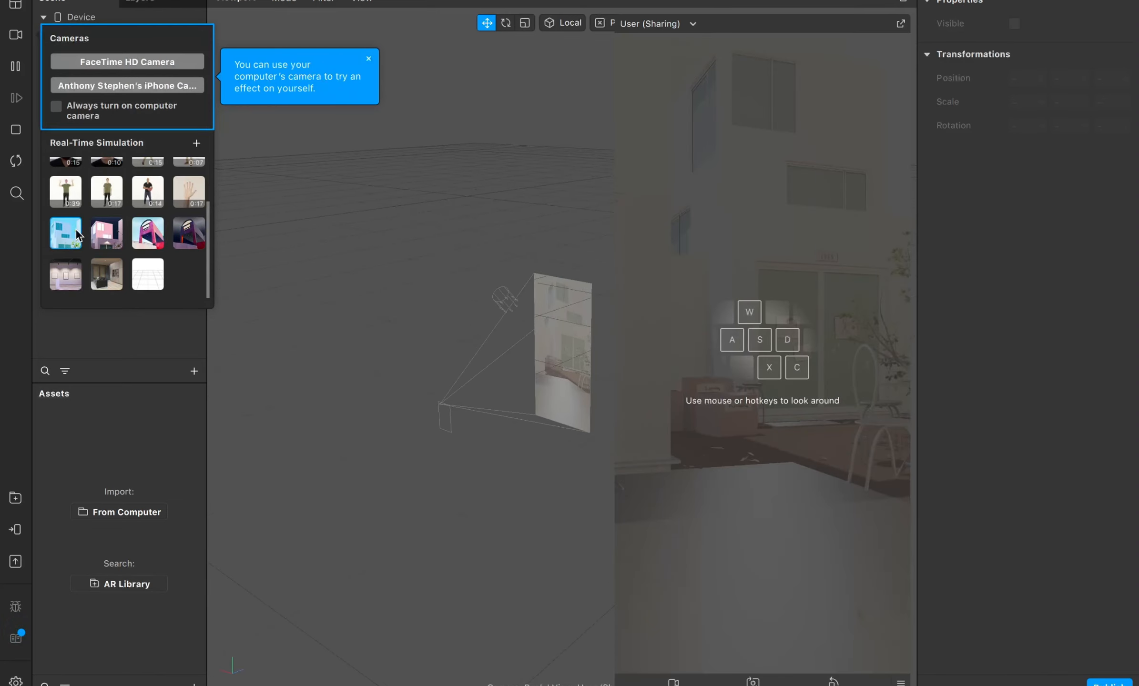
click(776, 388)
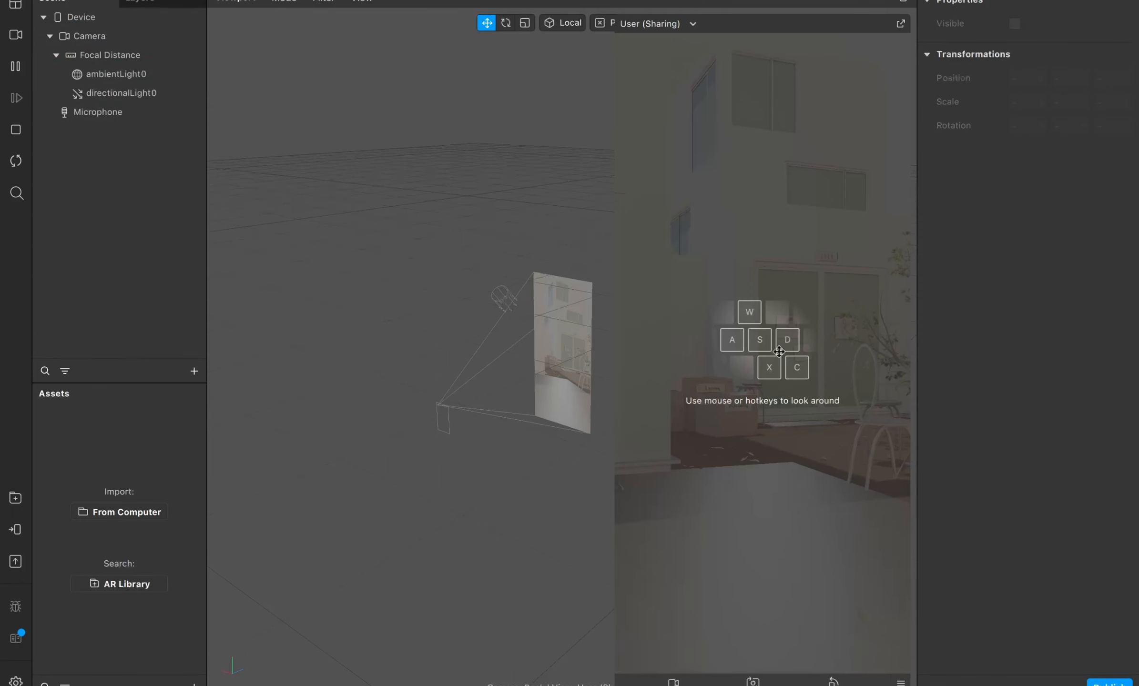
key(a)
key(a)
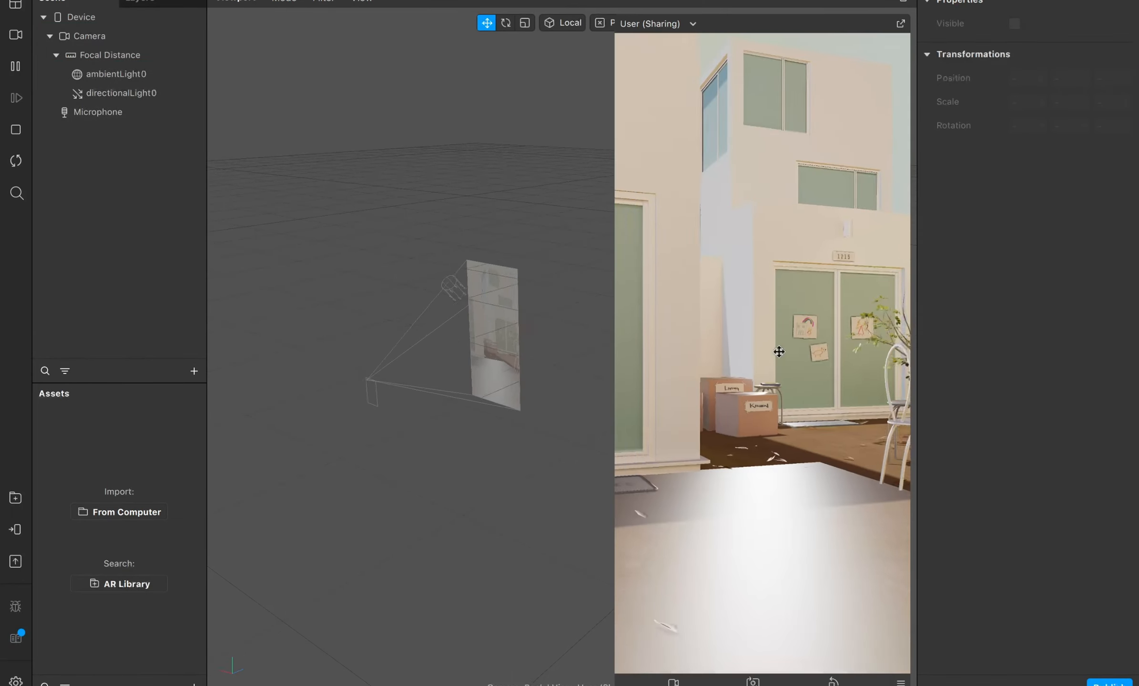
key(d)
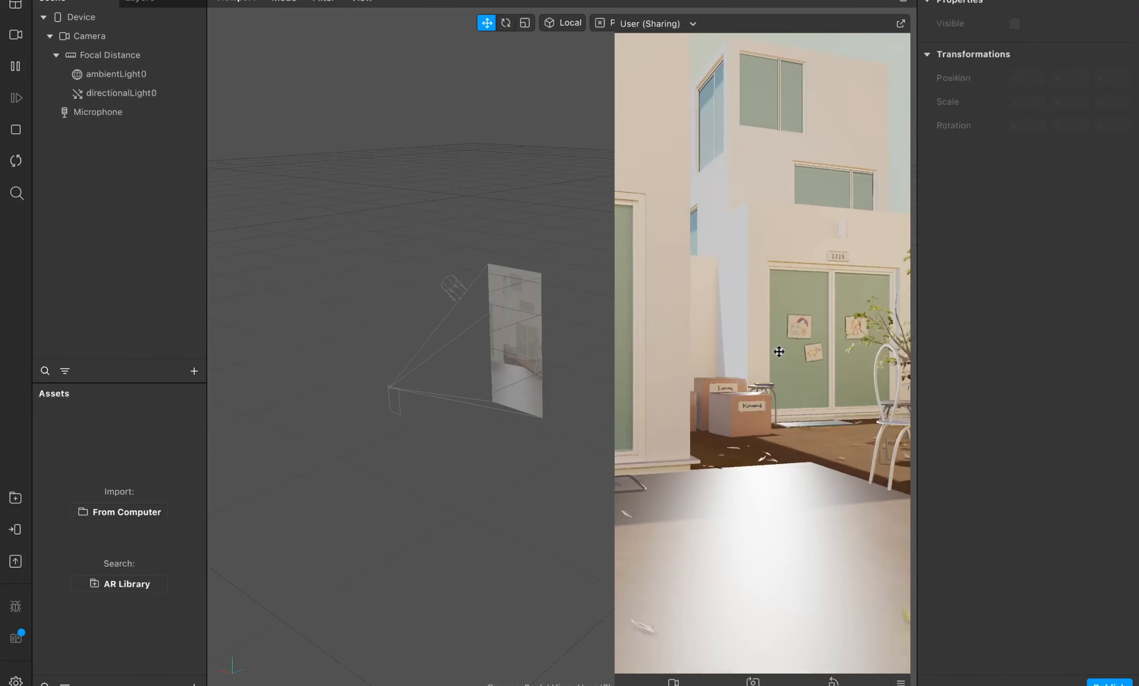
key(d)
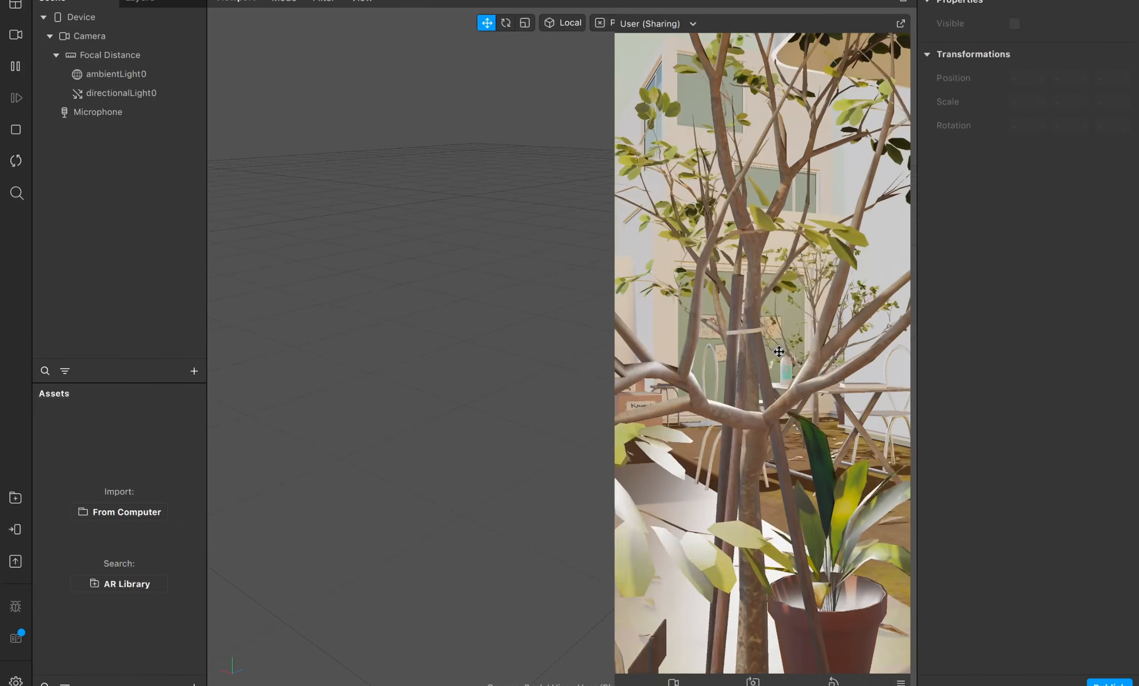
- Switch the preview to the first real-time simulation clip, showing the woman with long dark hair and earrings
click(16, 35)
scroll(61, 193, up, 3)
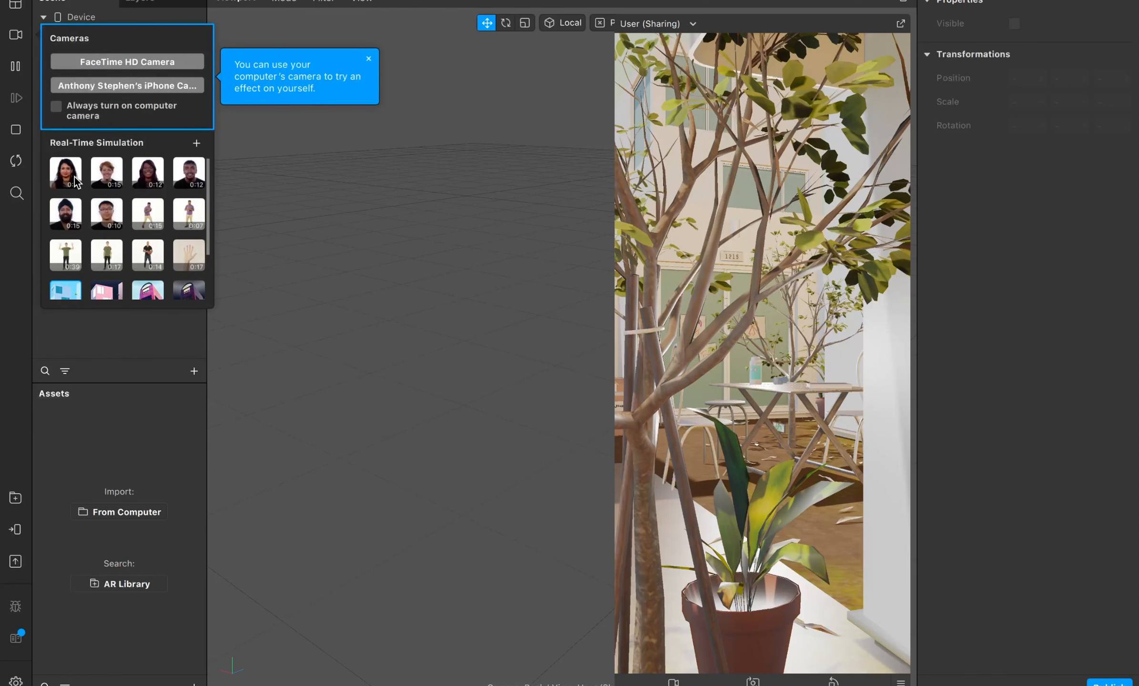
click(73, 177)
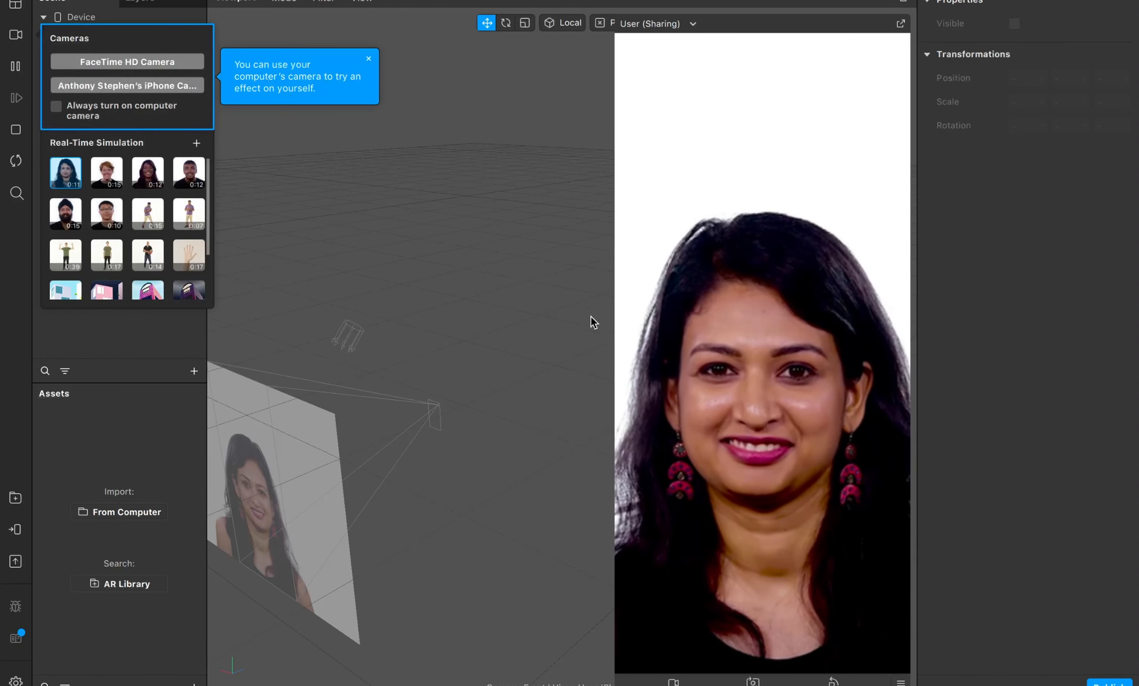
click(104, 334)
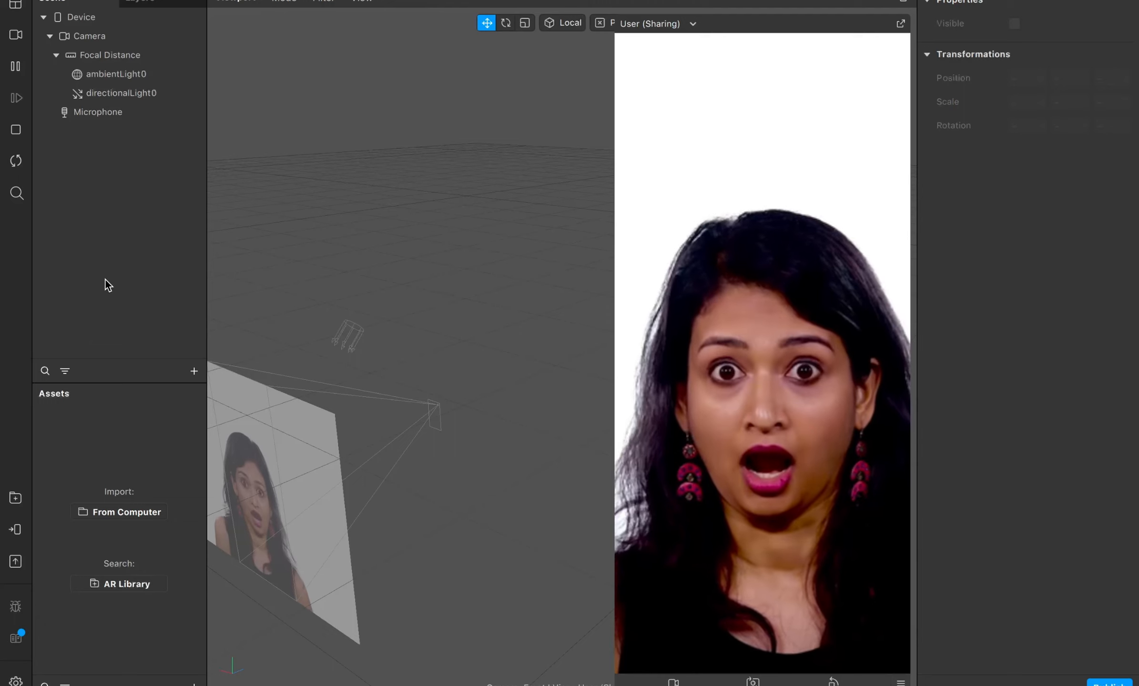
- Examine the properties of the Device, Camera with its segmentation options, Focal Distance, ambient light and directional light, leaving nothing selected
click(93, 19)
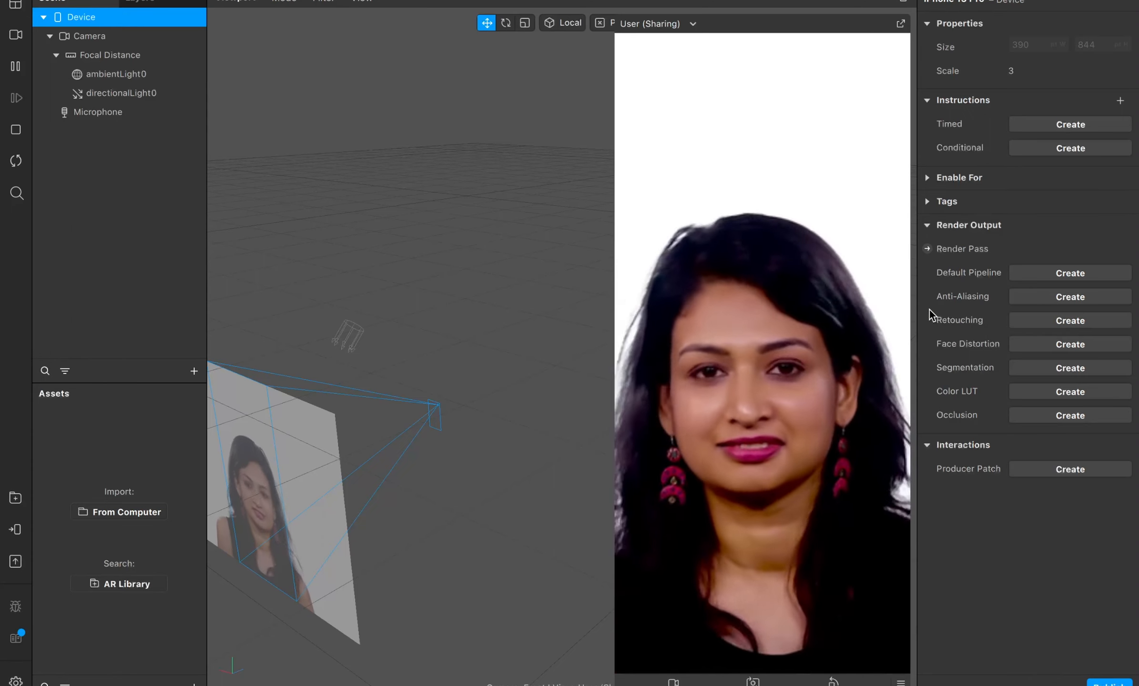
click(101, 42)
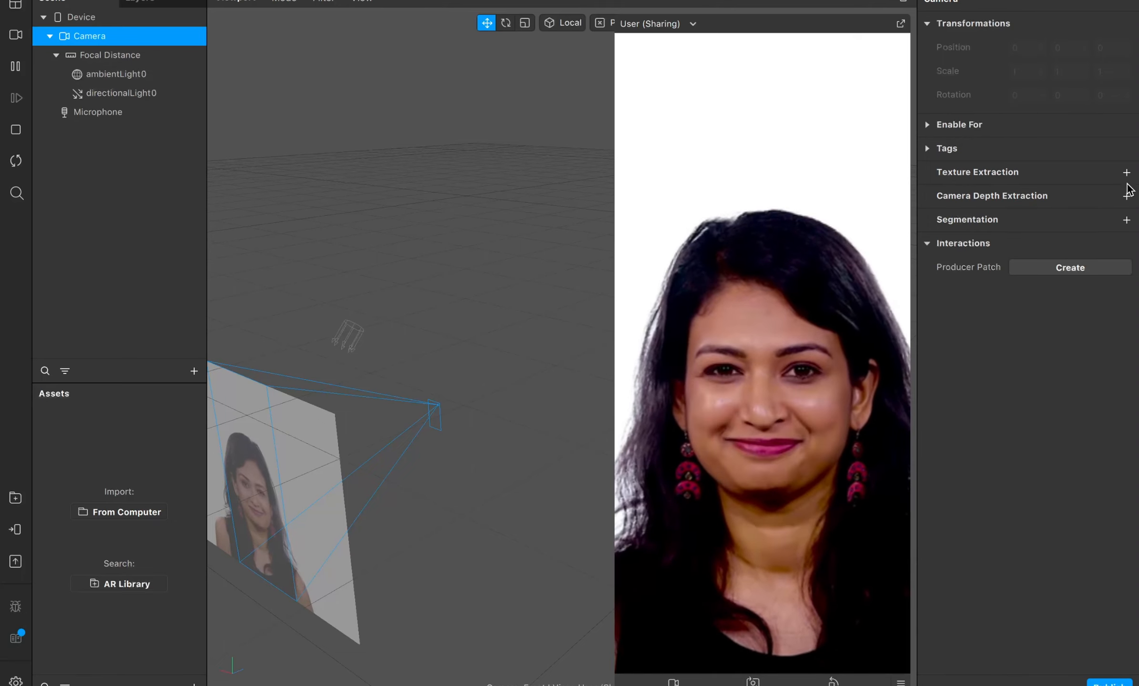
click(1127, 219)
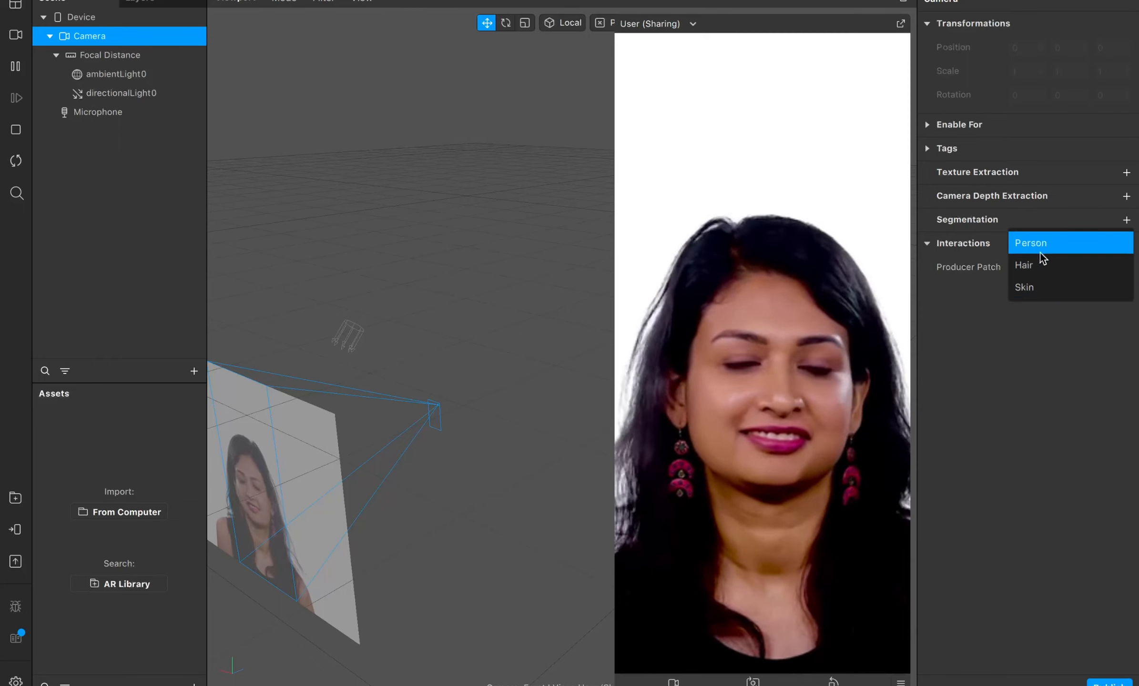
click(1035, 337)
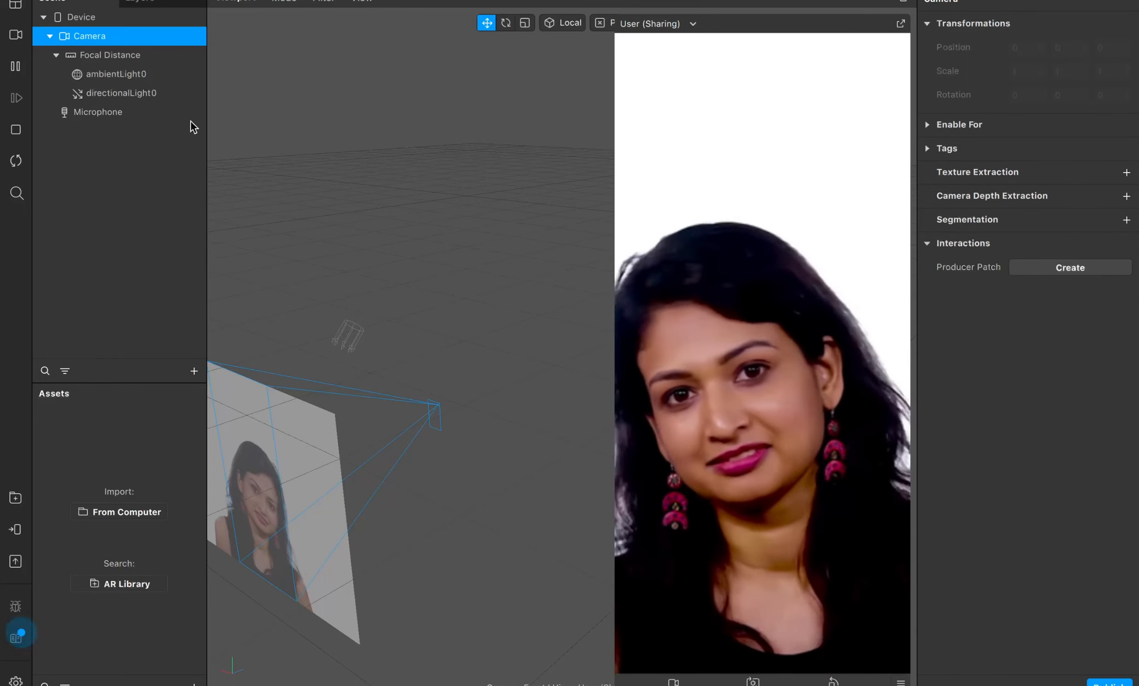
click(151, 58)
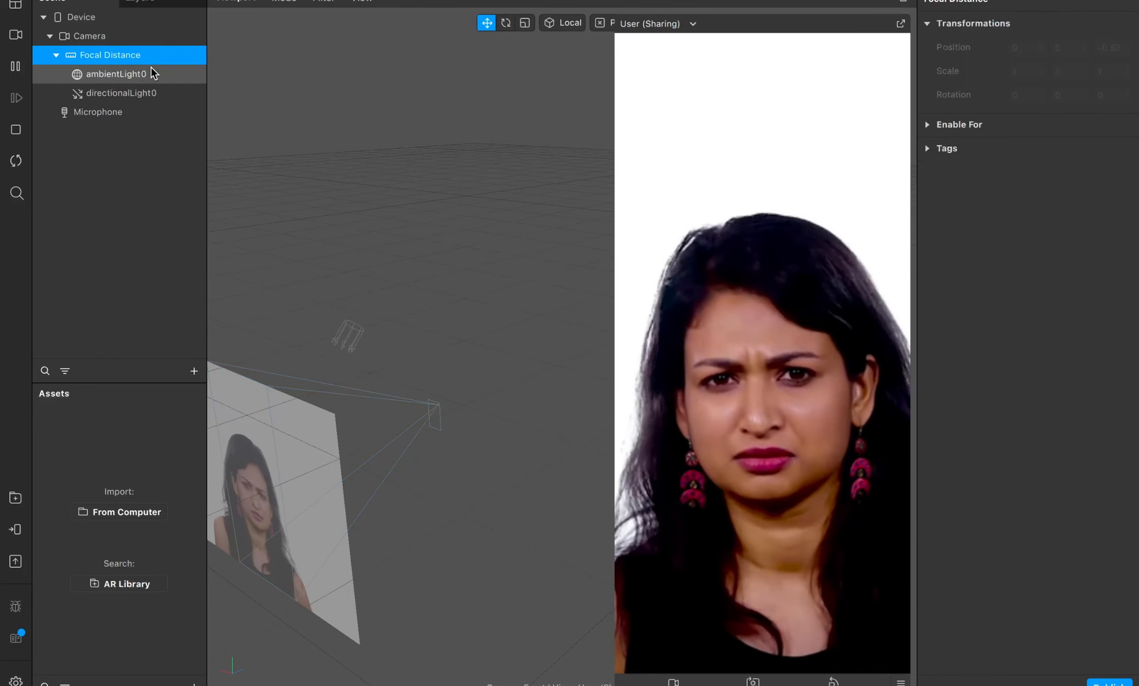
click(145, 74)
click(123, 95)
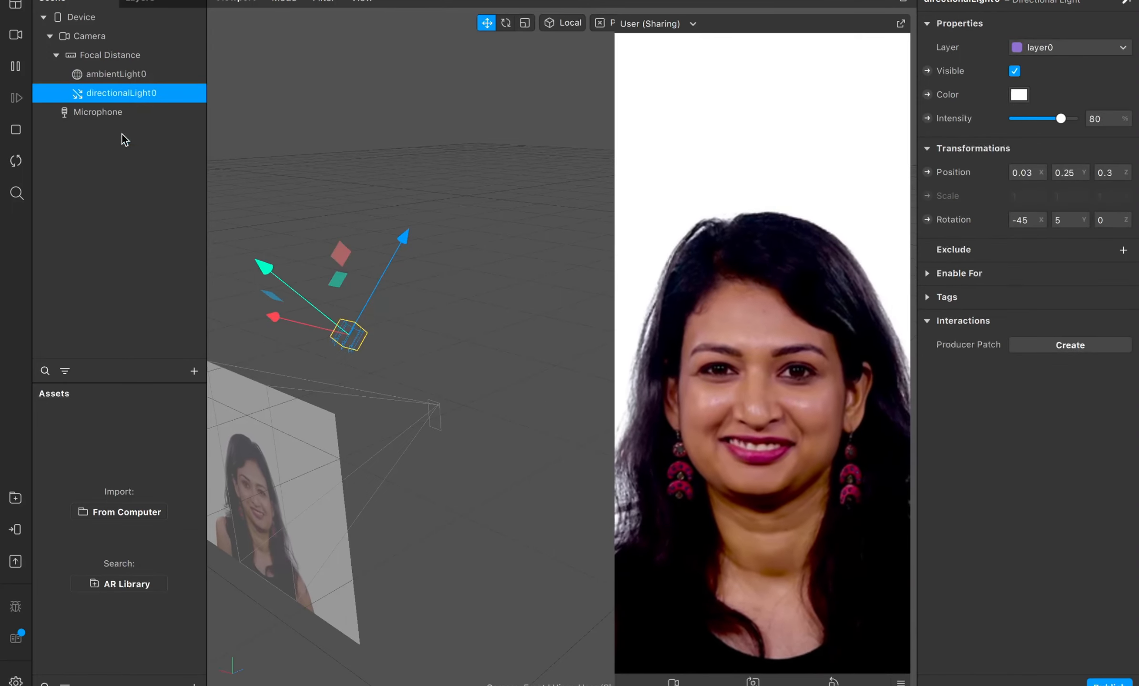
click(135, 223)
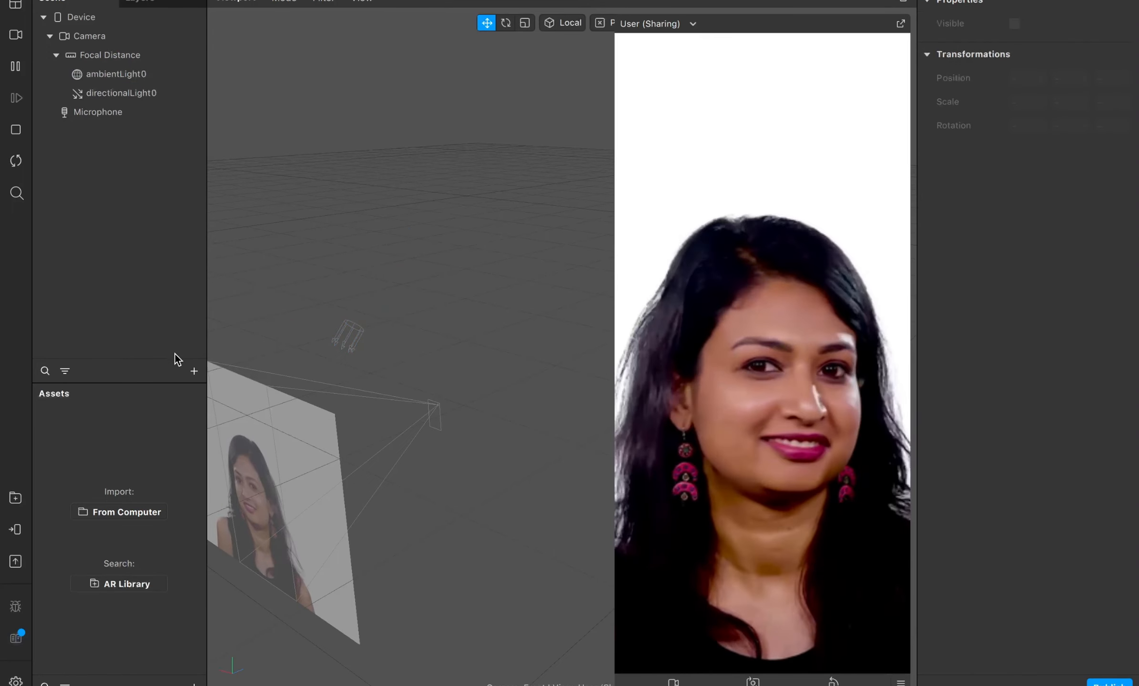
- Open the list of insertable scene objects and read the descriptions of the face, plane, target and hand trackers
click(192, 374)
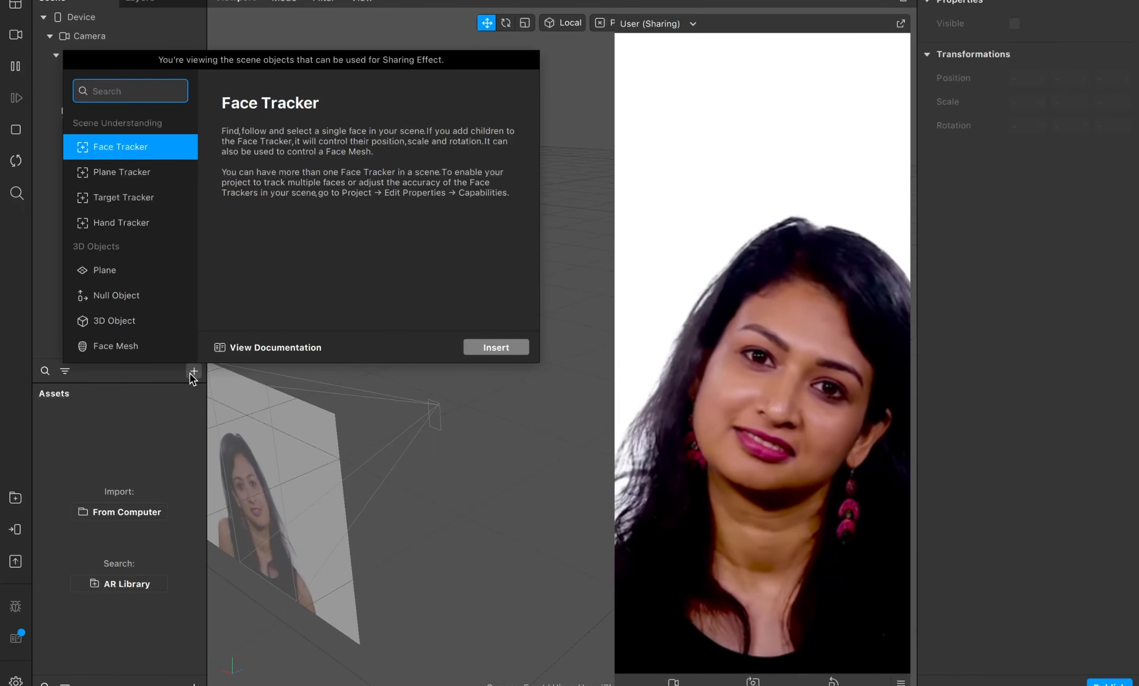
key(Down)
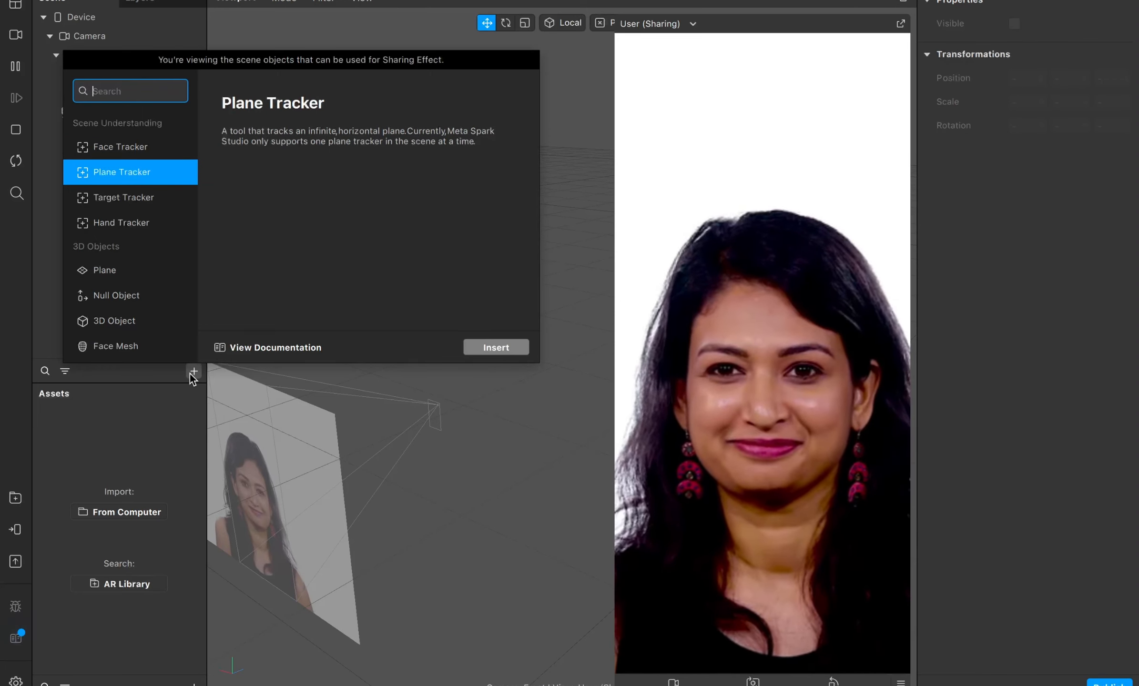
key(Down)
key(Down)
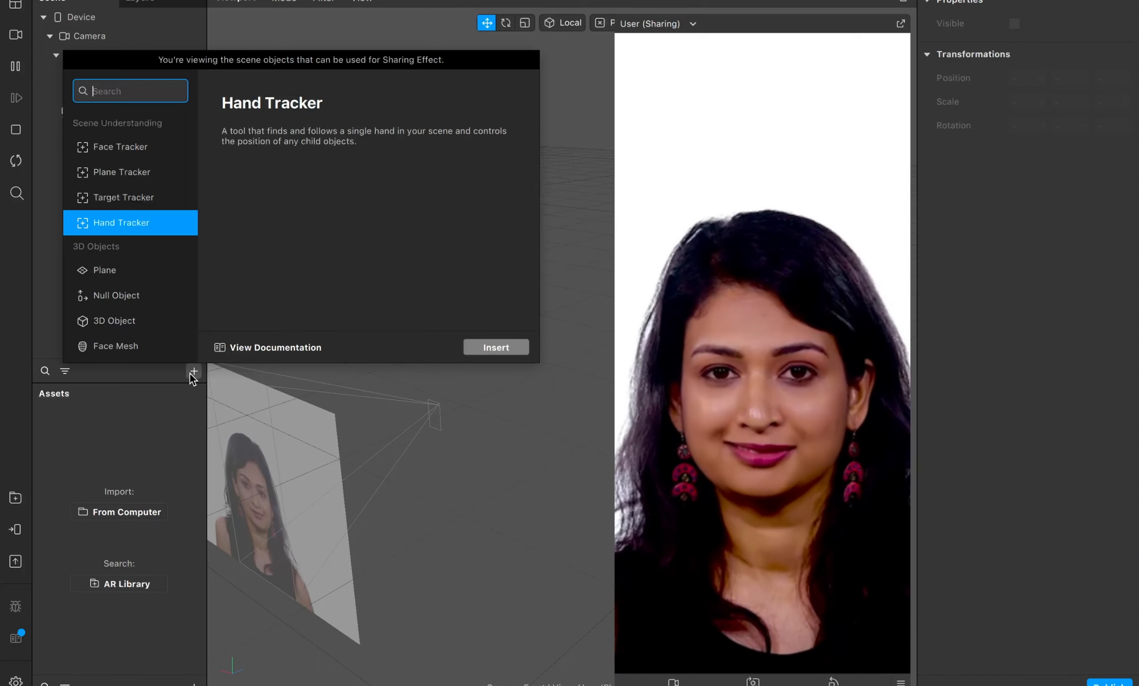
key(Up)
key(Up)
key(Up)
key(Down)
key(Down)
key(Down)
- Read the descriptions of the 3D objects, from Plane and Null Object through Face Mesh and 3D Text to Vector Object
key(Down)
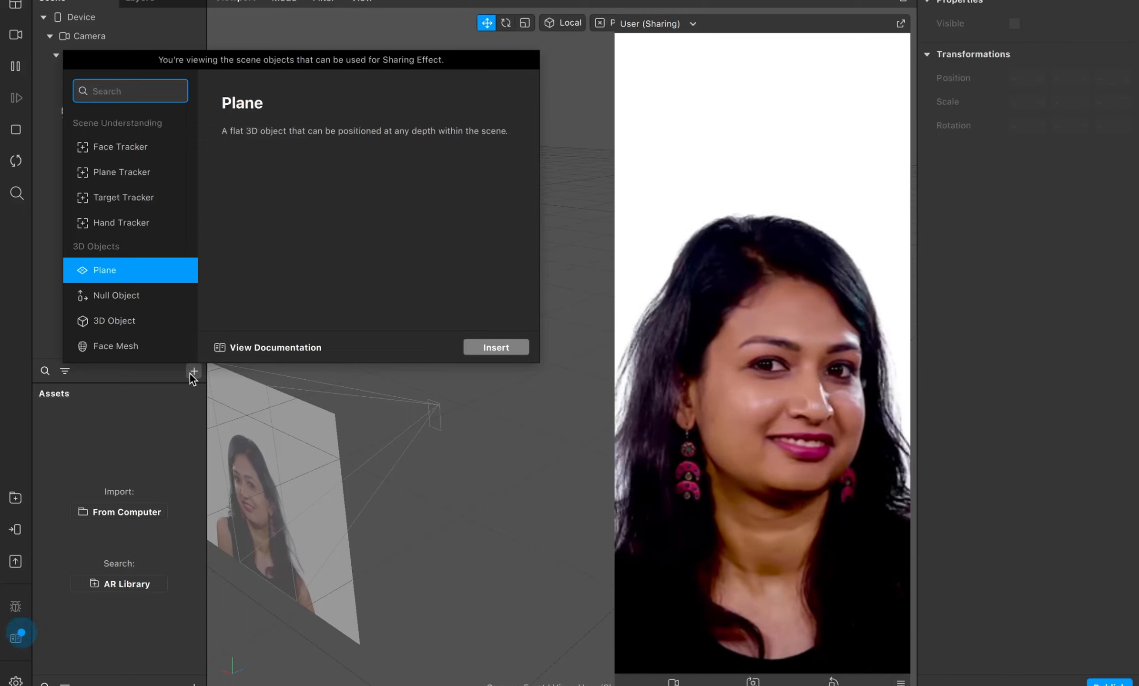
key(Down)
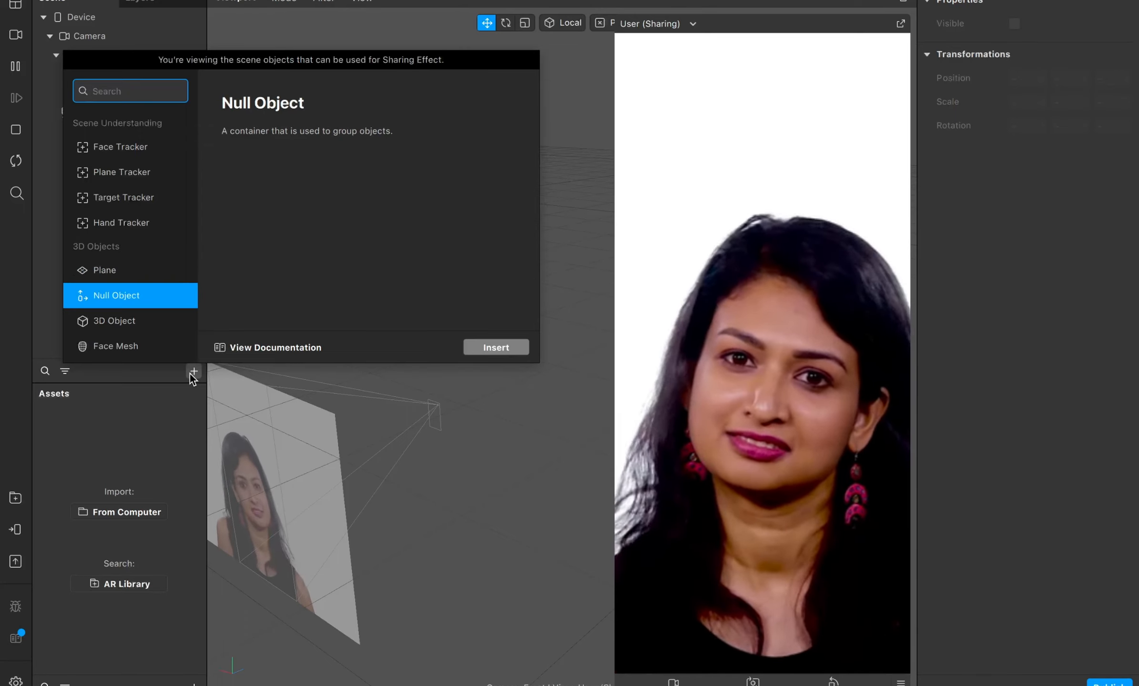
key(Down)
key(Down)
key(Down)
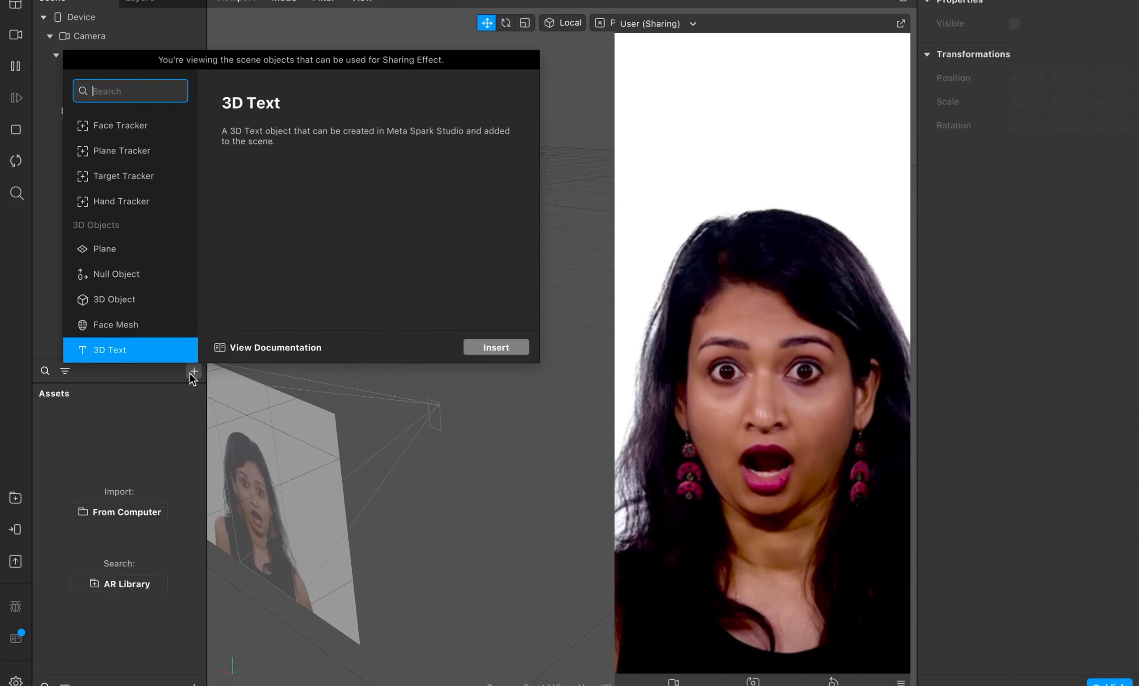
key(Up)
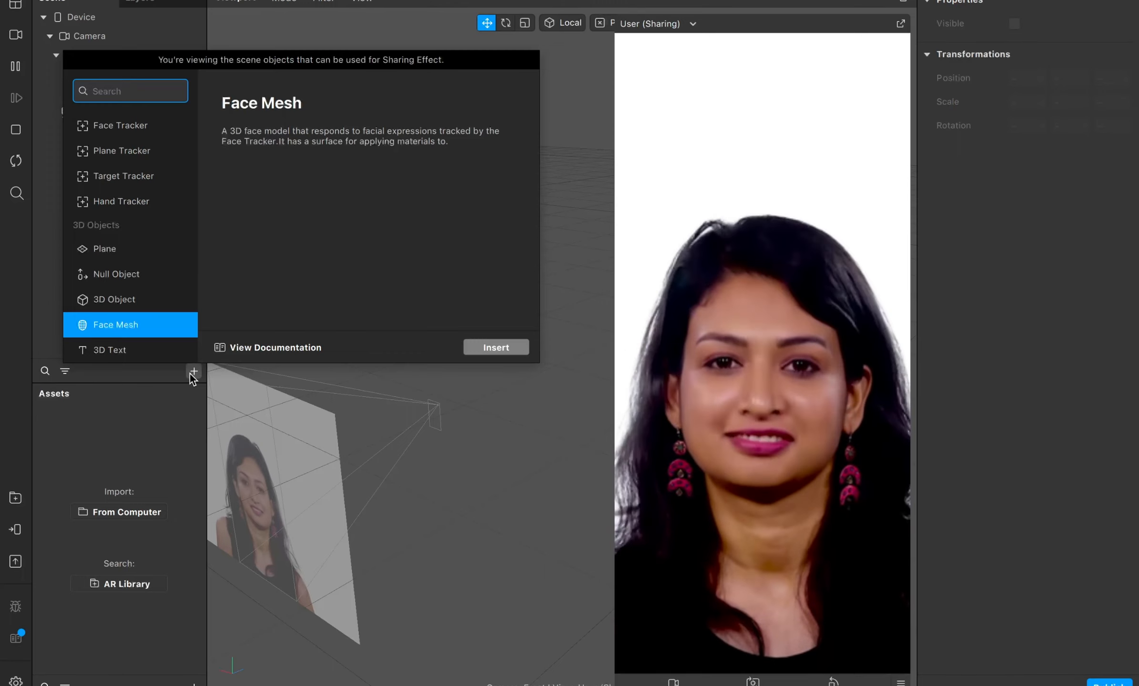
key(Down)
key(Down)
key(Up)
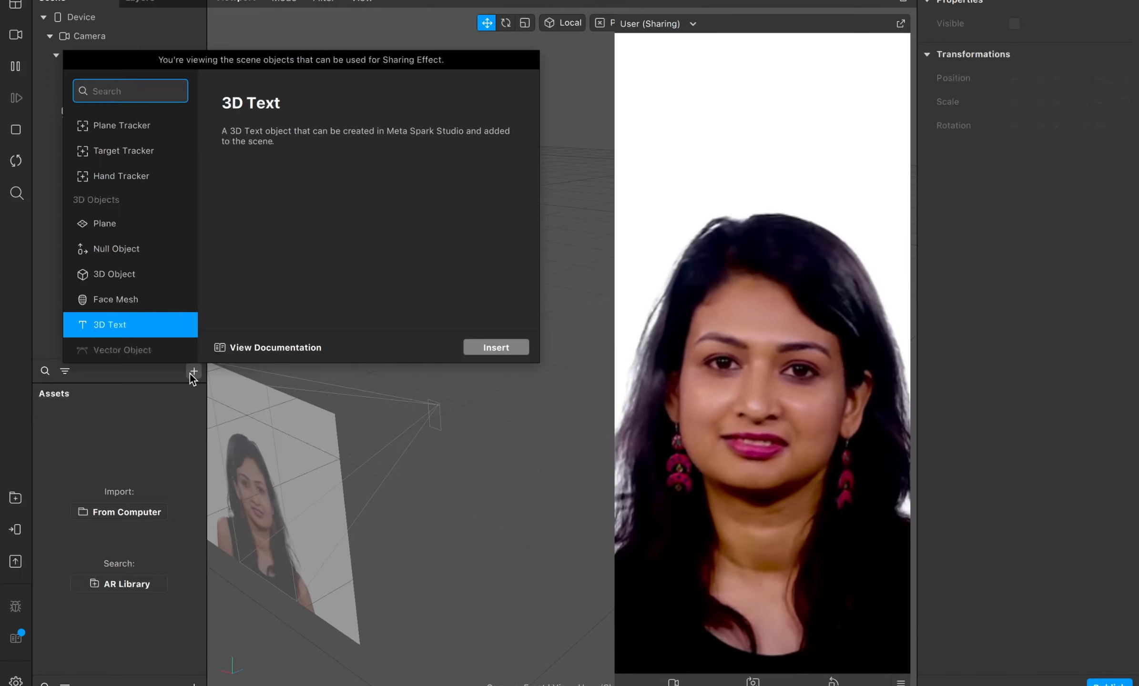
key(Down)
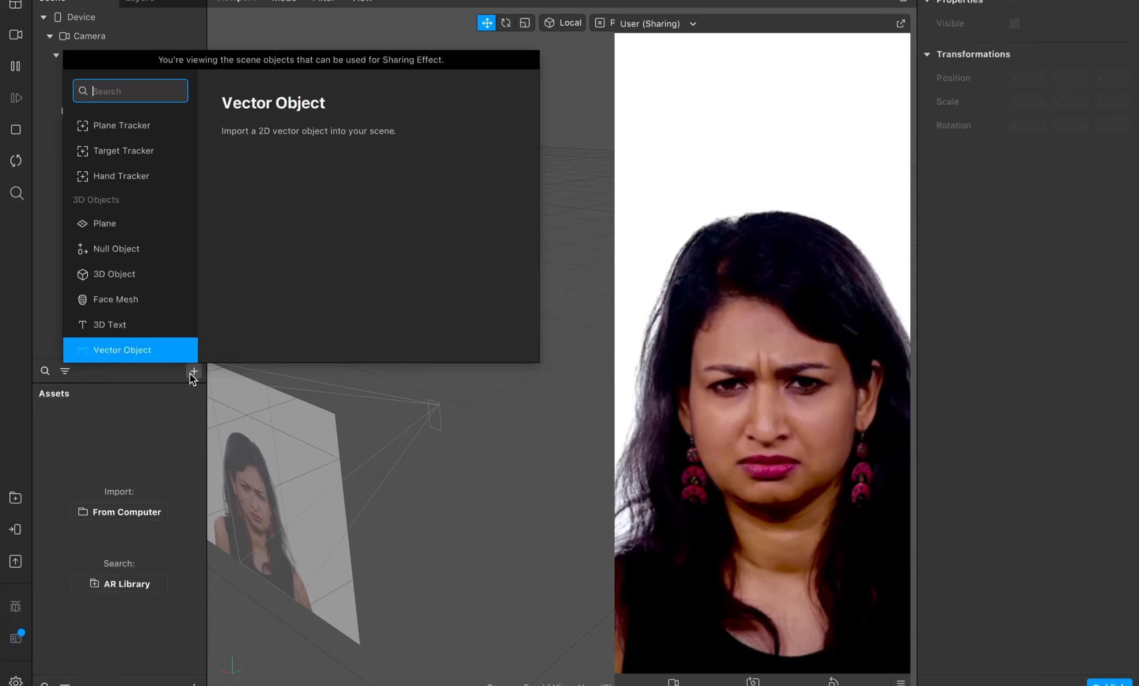
key(Down)
key(Up)
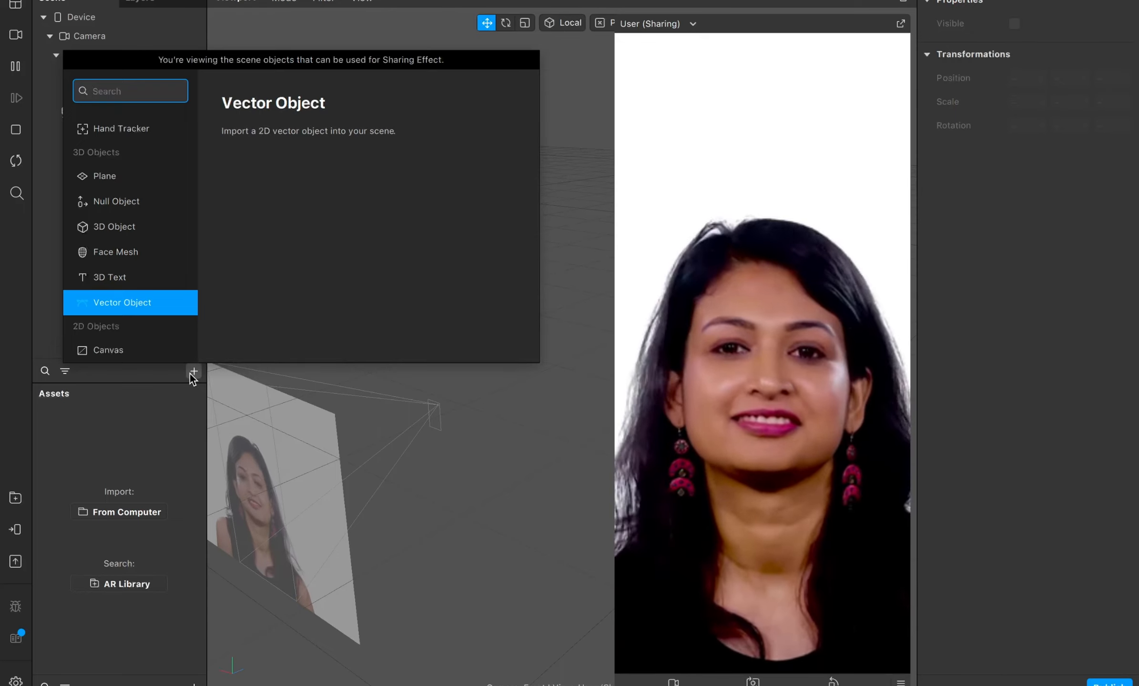
- Go through the 2D object types such as Canvas, Rectangle and 2D Stack, and read what they are for
key(Down)
key(Down)
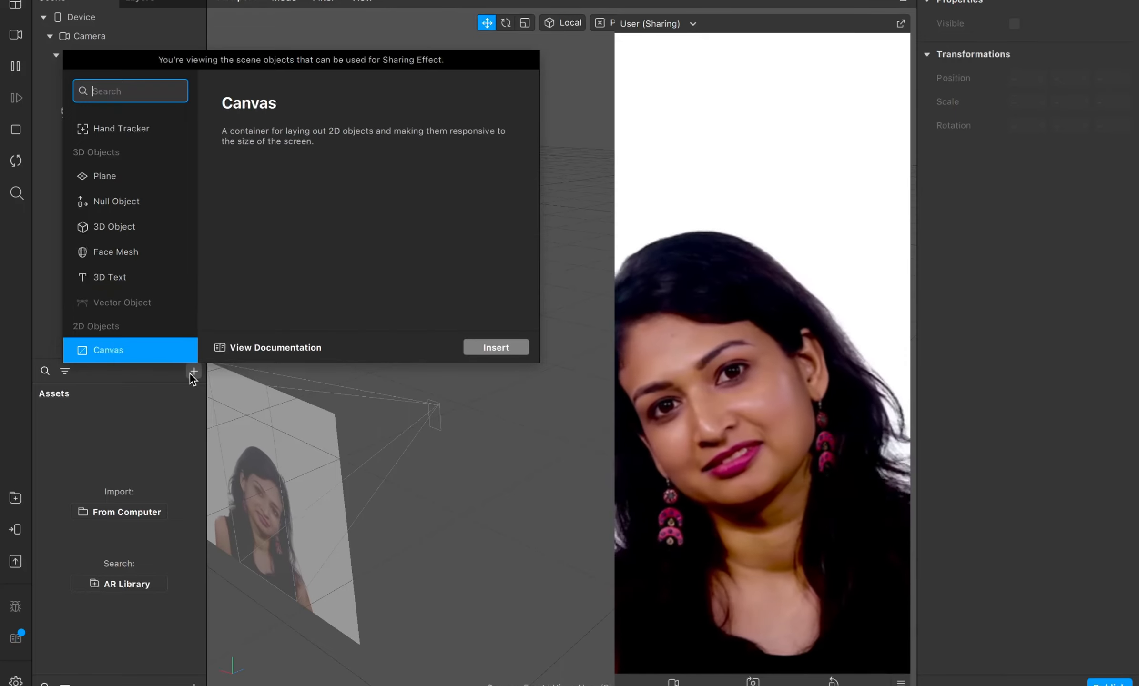
key(Up)
key(Down)
key(Down)
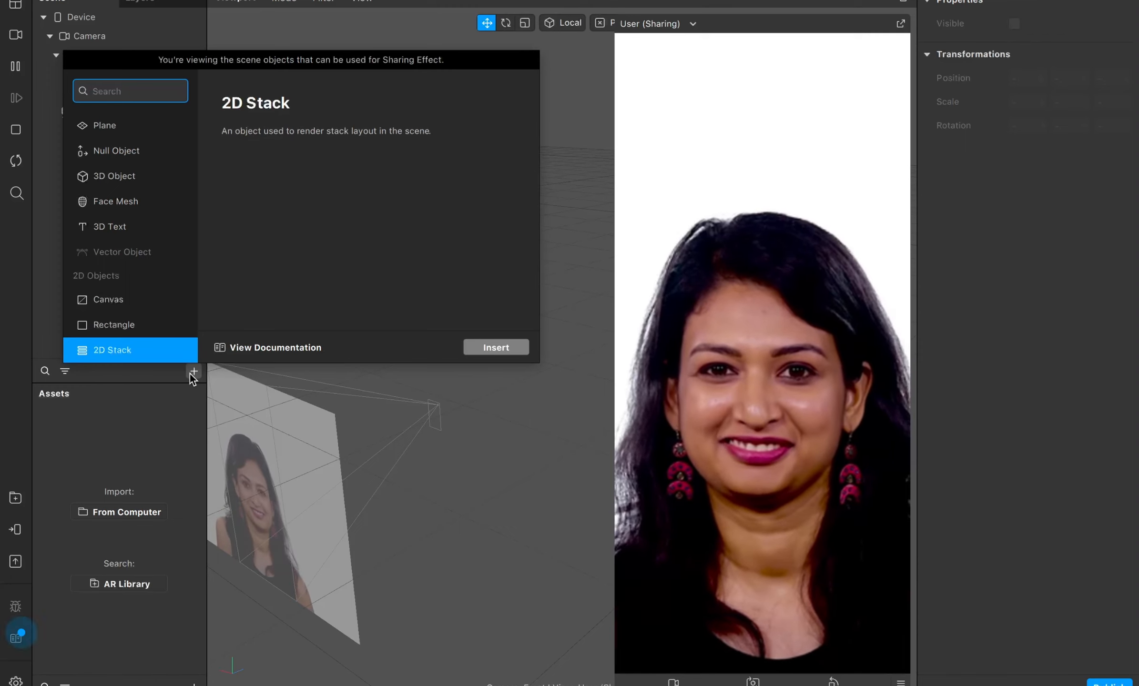
key(Down)
- Read the descriptions of the light types, from Ambient, Directional and Environment Light to Point Light and Spot Light
key(Down)
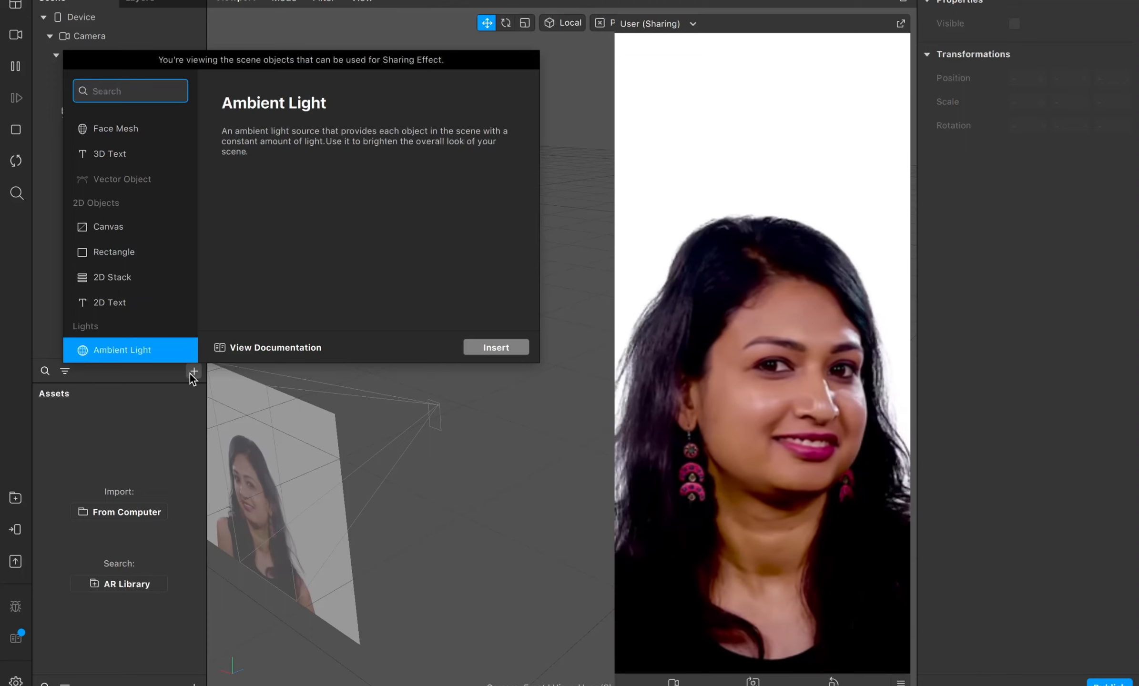
key(Down)
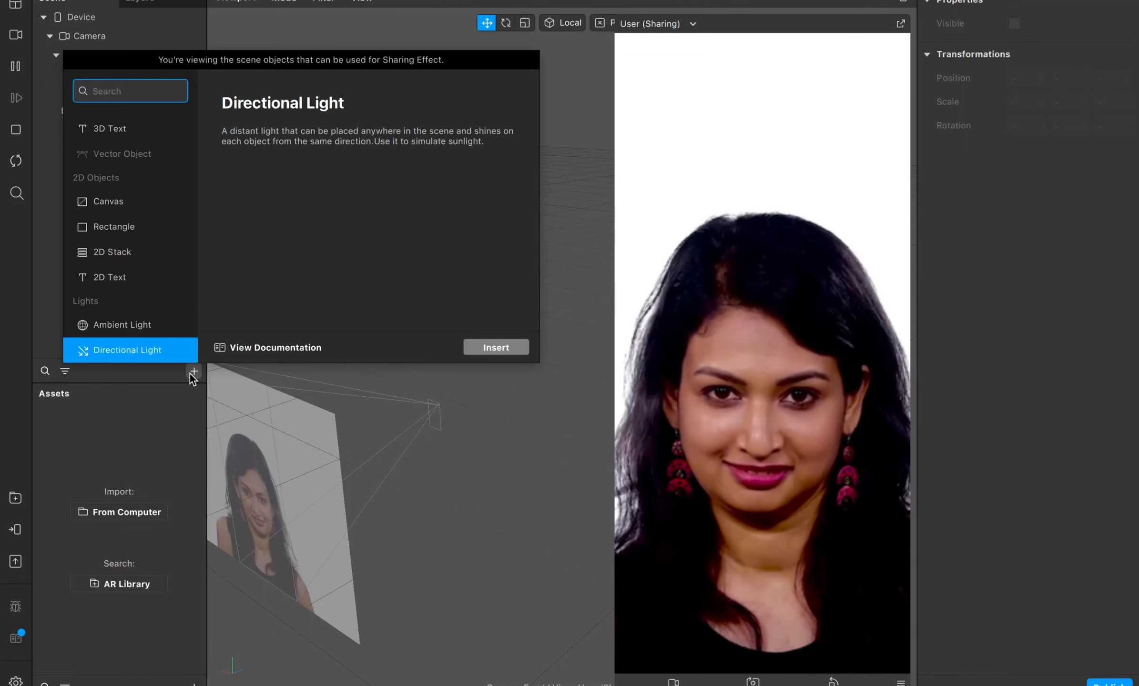
key(Down)
key(Down)
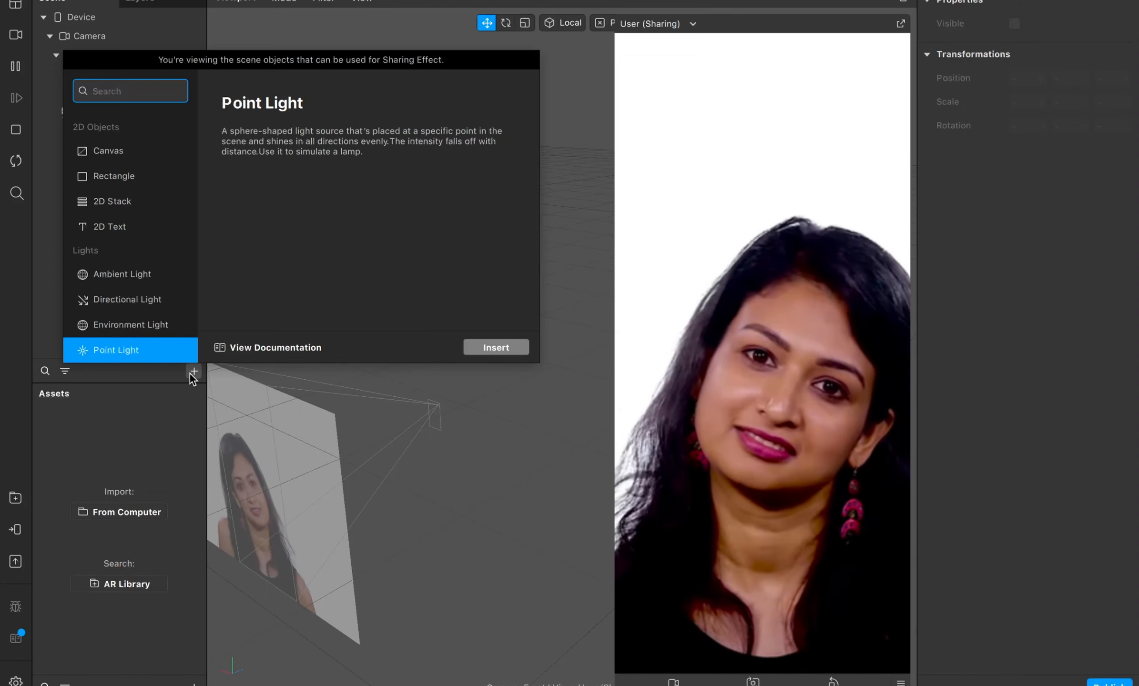
key(Down)
key(Down)
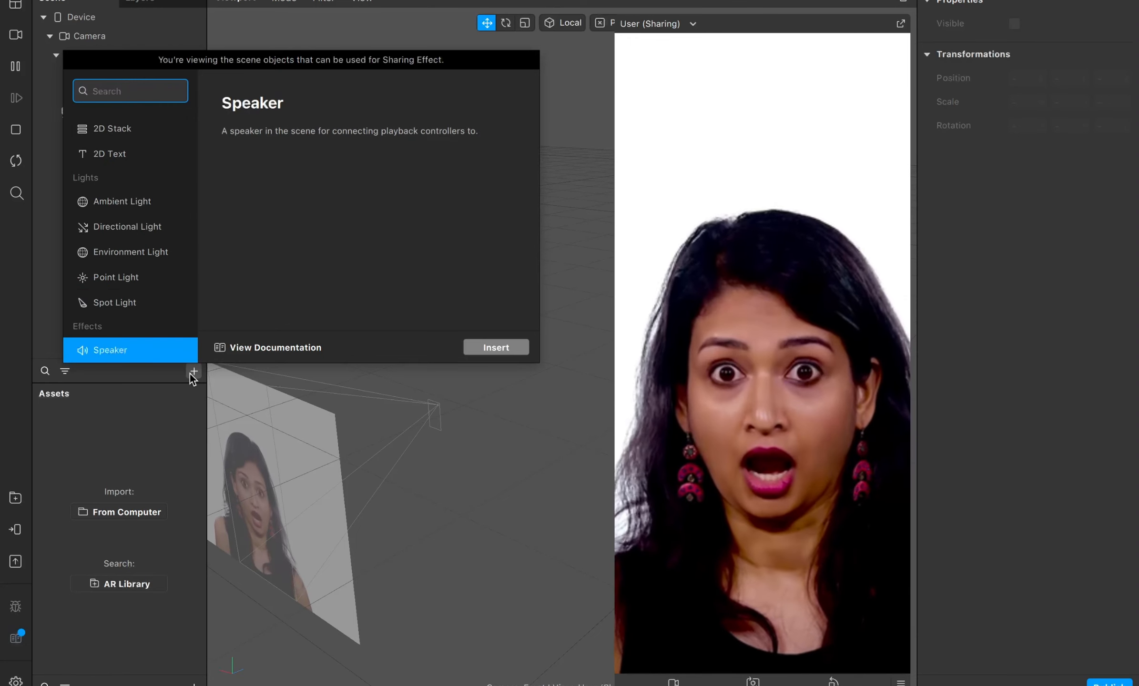
key(Up)
key(Up)
key(Up)
key(Up)
key(Down)
key(Down)
key(Down)
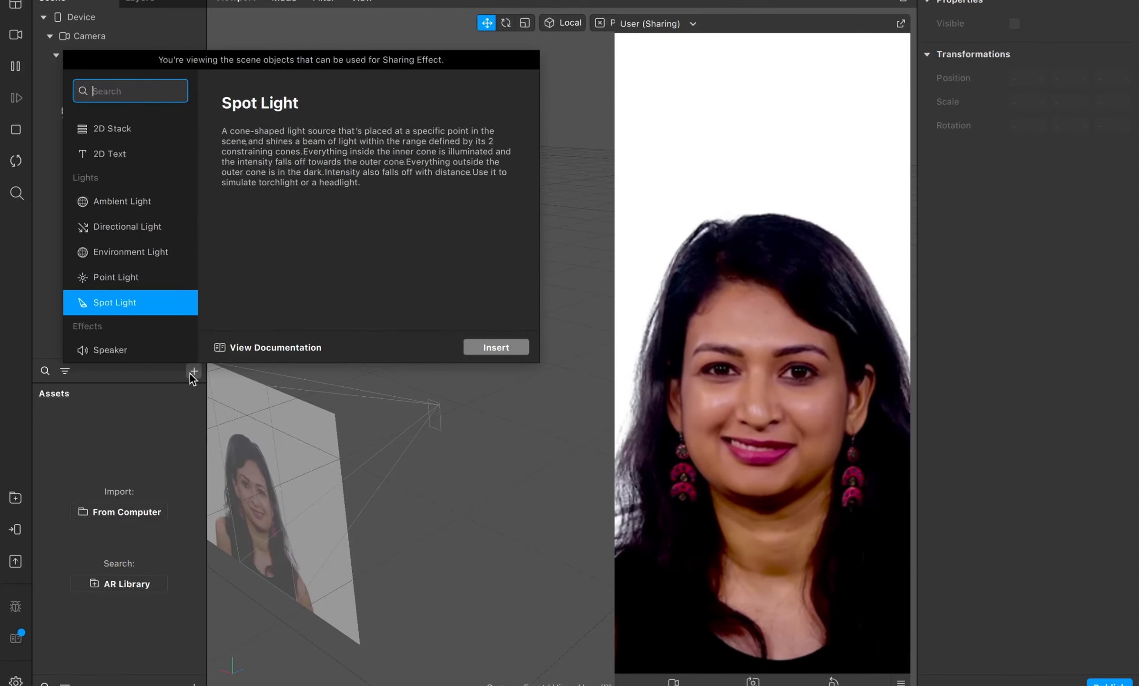
- Read the descriptions of the Speaker and Particle System effects, and close the object list without inserting anything
key(Down)
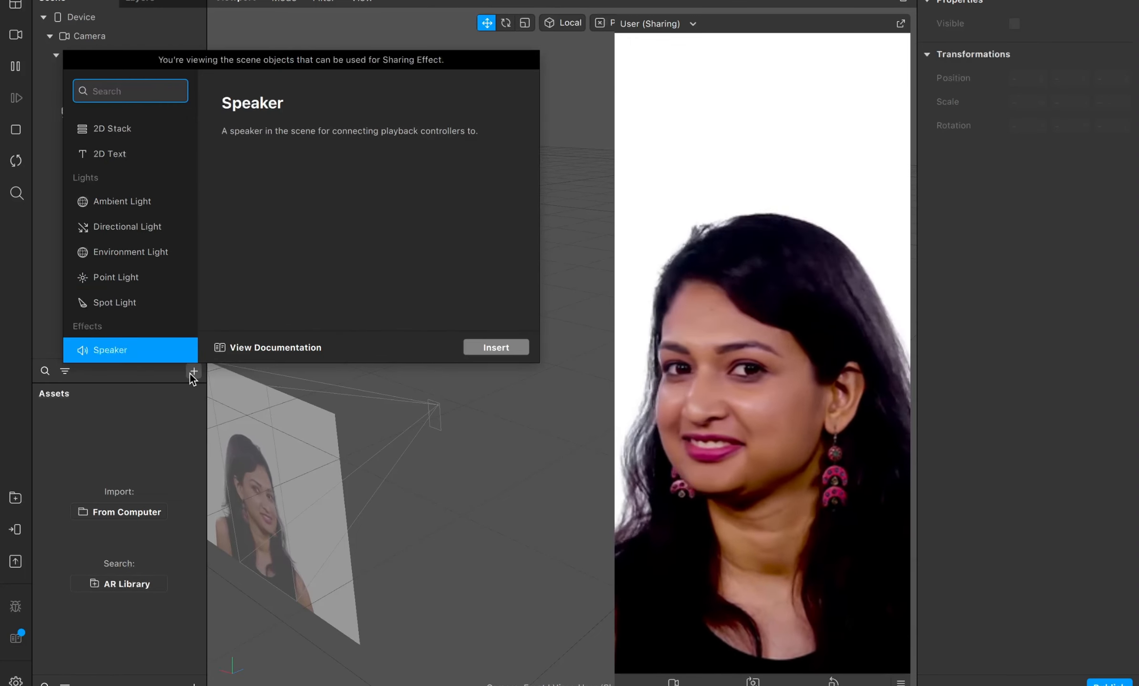
key(Down)
key(Up)
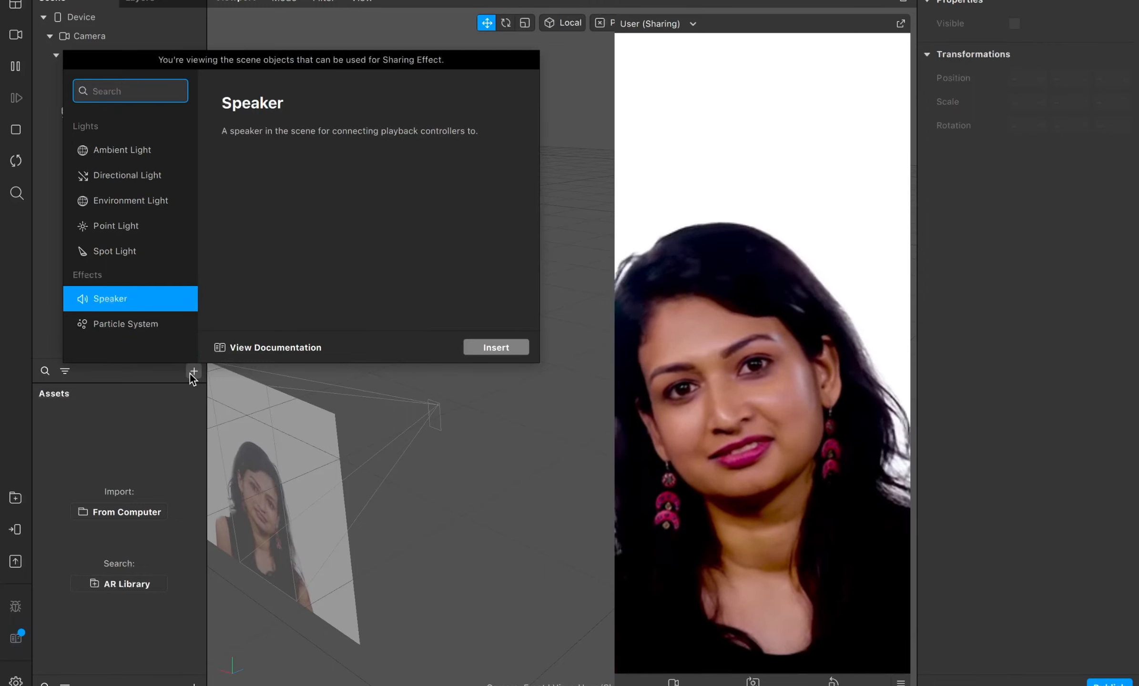
key(Down)
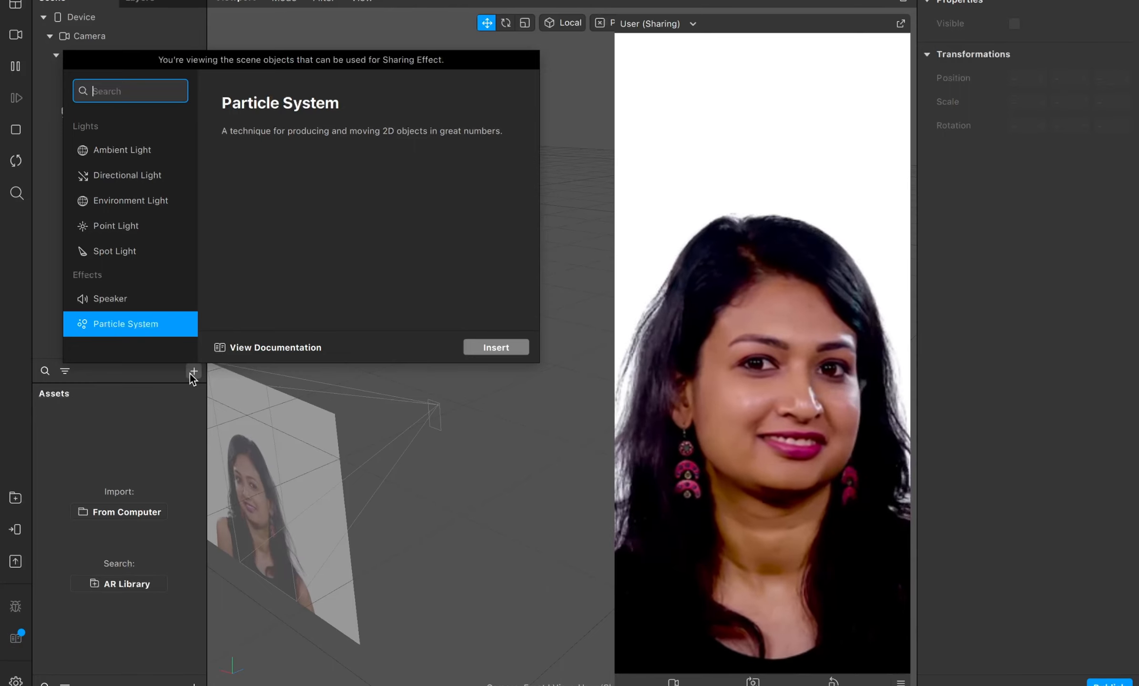
click(163, 400)
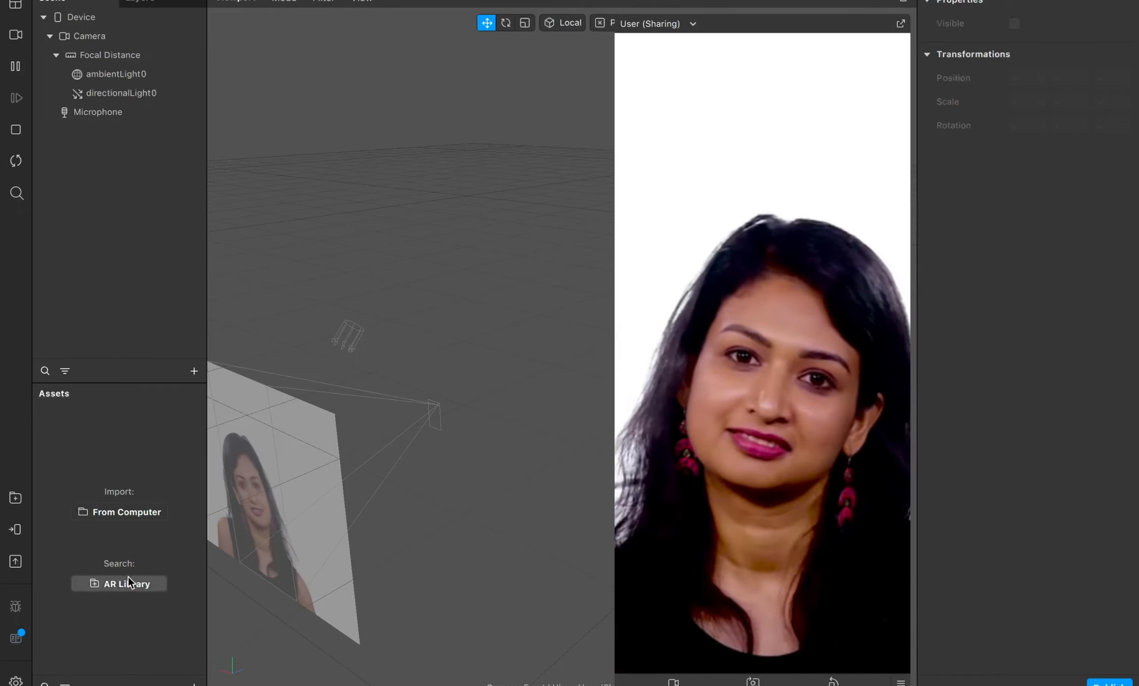
- Open the AR Library and look through its 3D Objects, Music and Sound, and Patch Assets categories, returning to Music and Sound
click(128, 585)
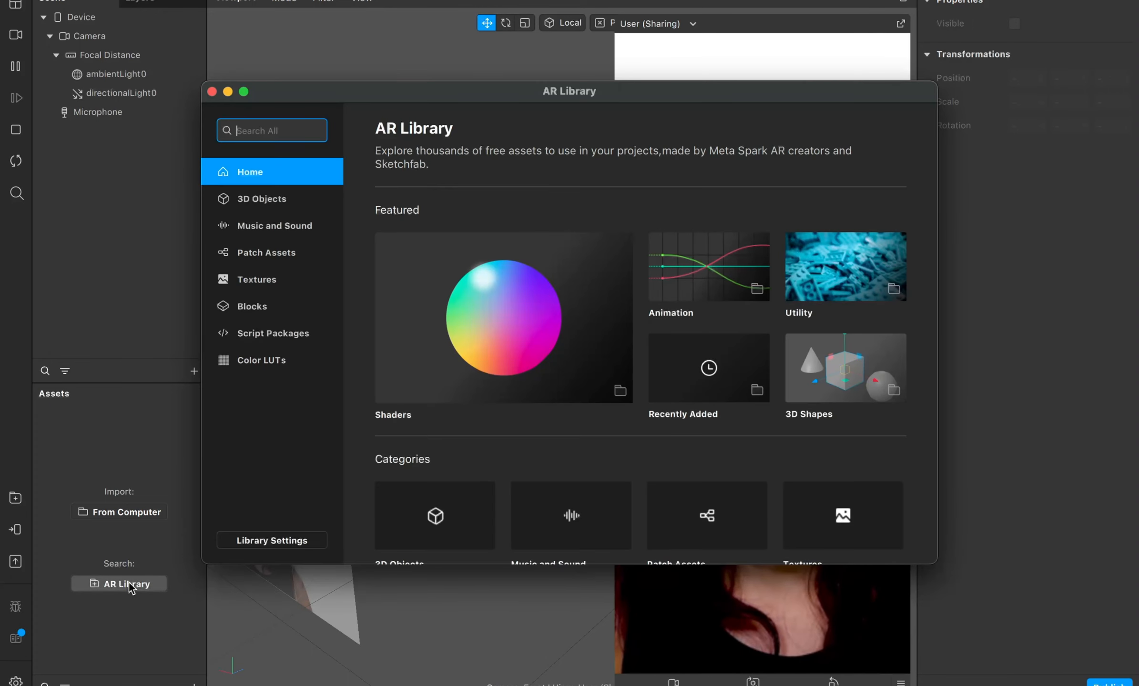
click(280, 210)
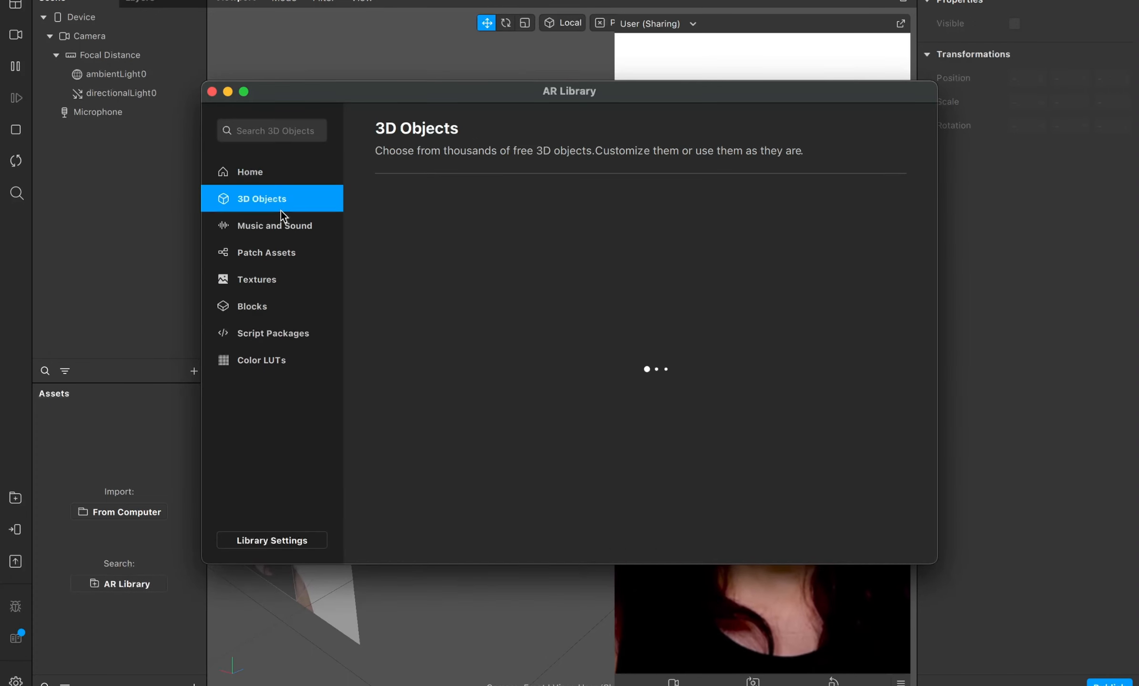
click(282, 231)
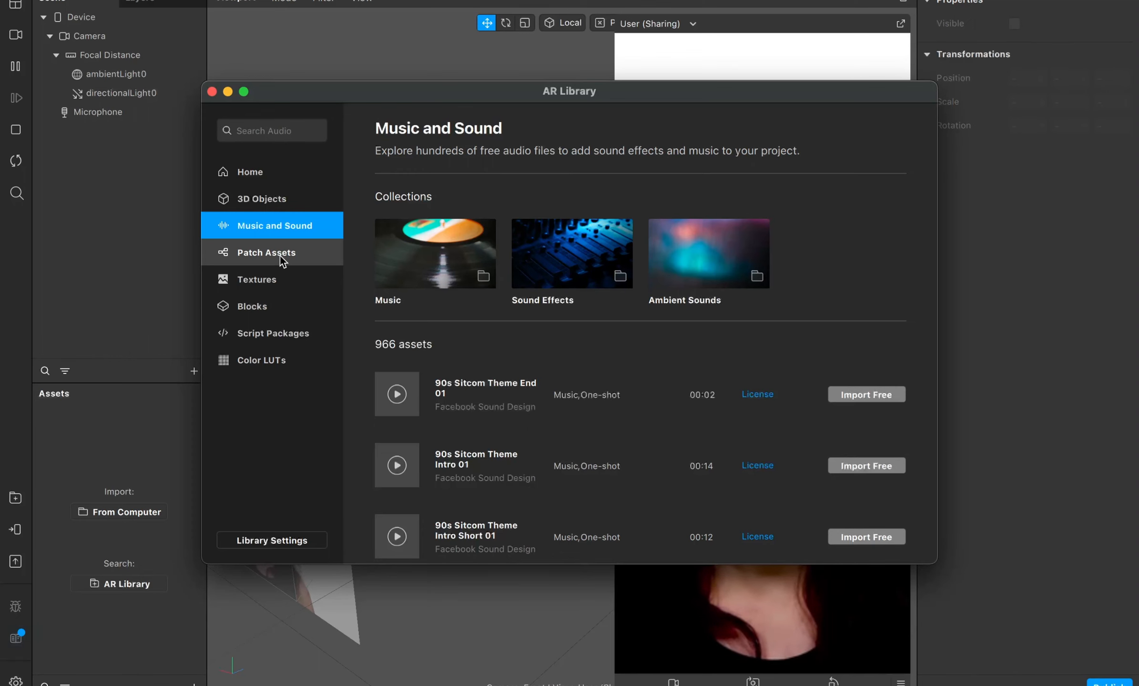
click(280, 255)
click(280, 229)
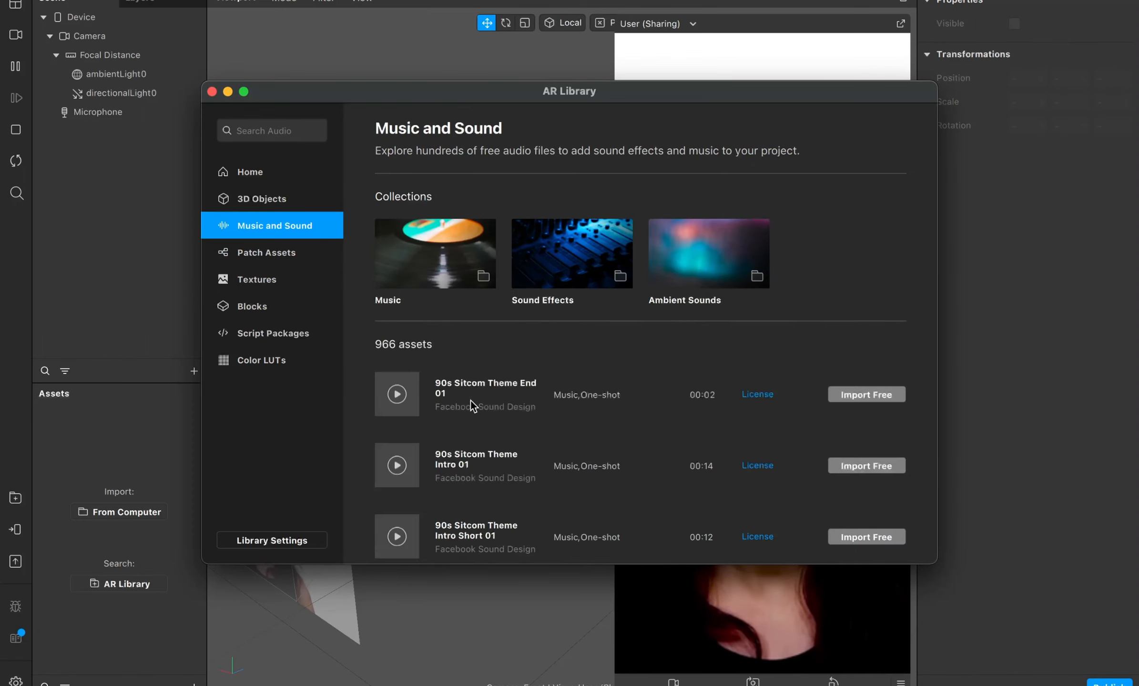
- Look through the audio assets and collections offered in the Music and Sound category
scroll(472, 406, down, 15)
scroll(473, 406, up, 4)
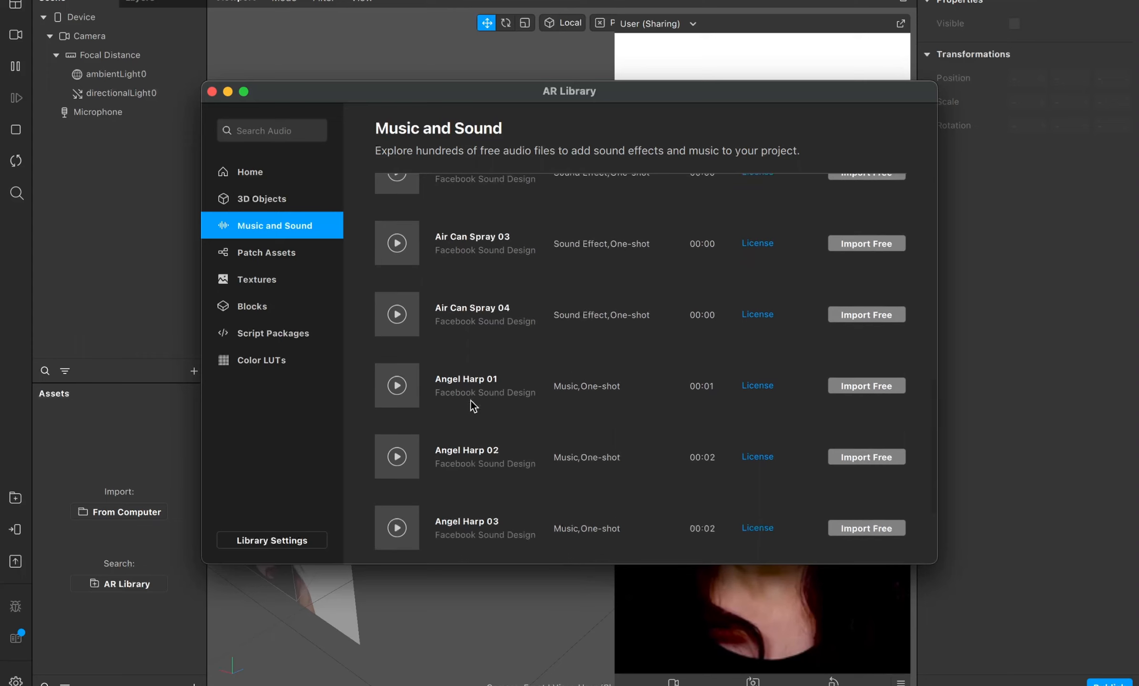
scroll(474, 406, up, 5)
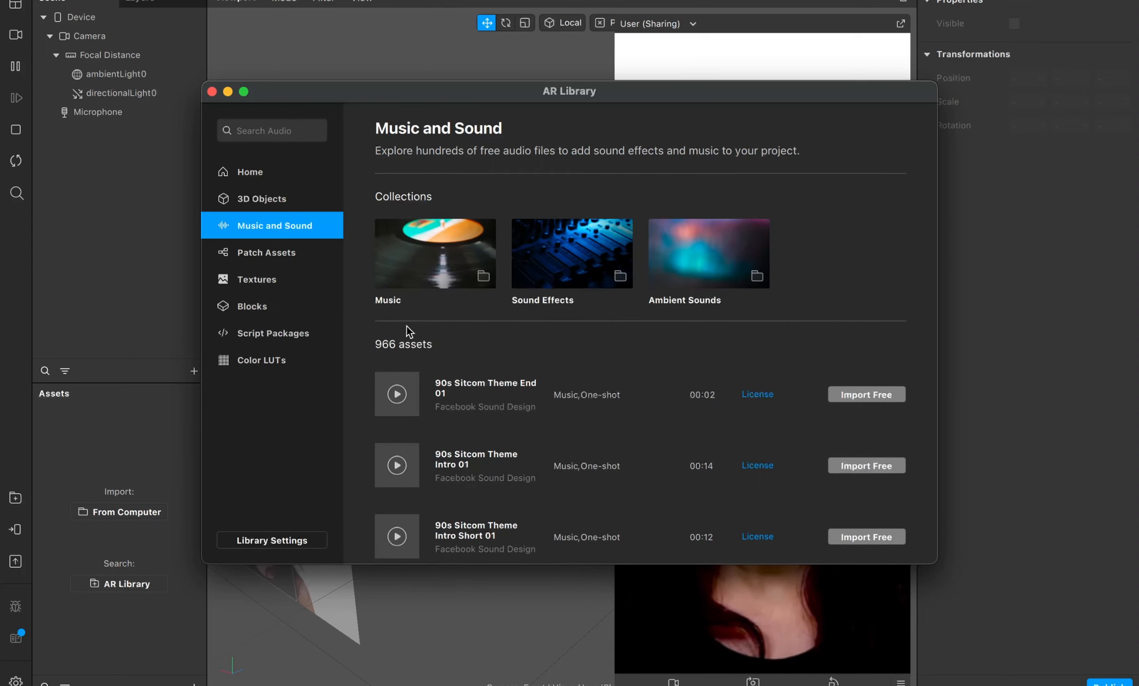
scroll(415, 348, down, 2)
scroll(491, 406, down, 2)
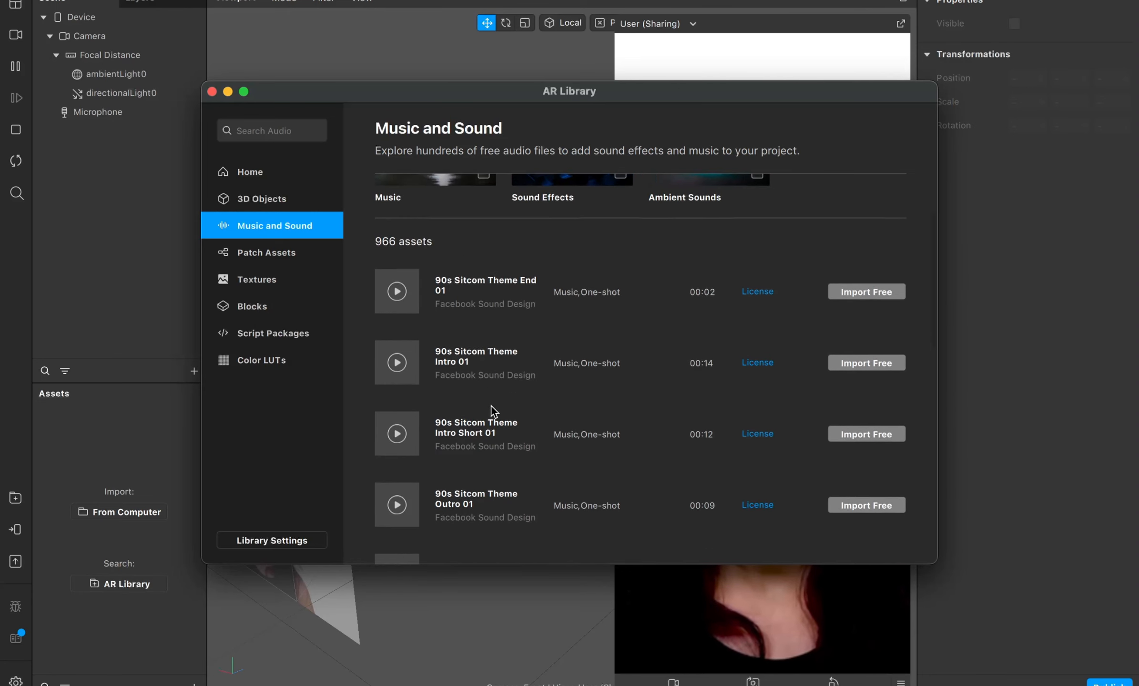
scroll(492, 405, up, 4)
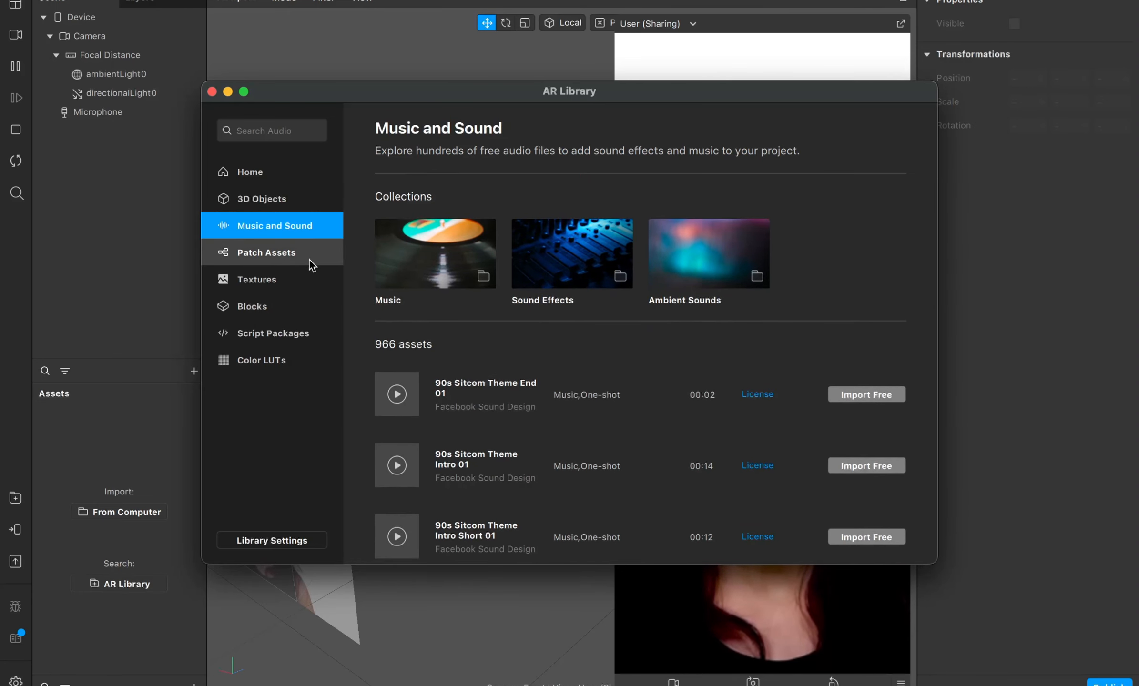
- Look through the Textures, Blocks, Color LUTs and Script Packages categories of the AR Library
click(305, 258)
click(285, 285)
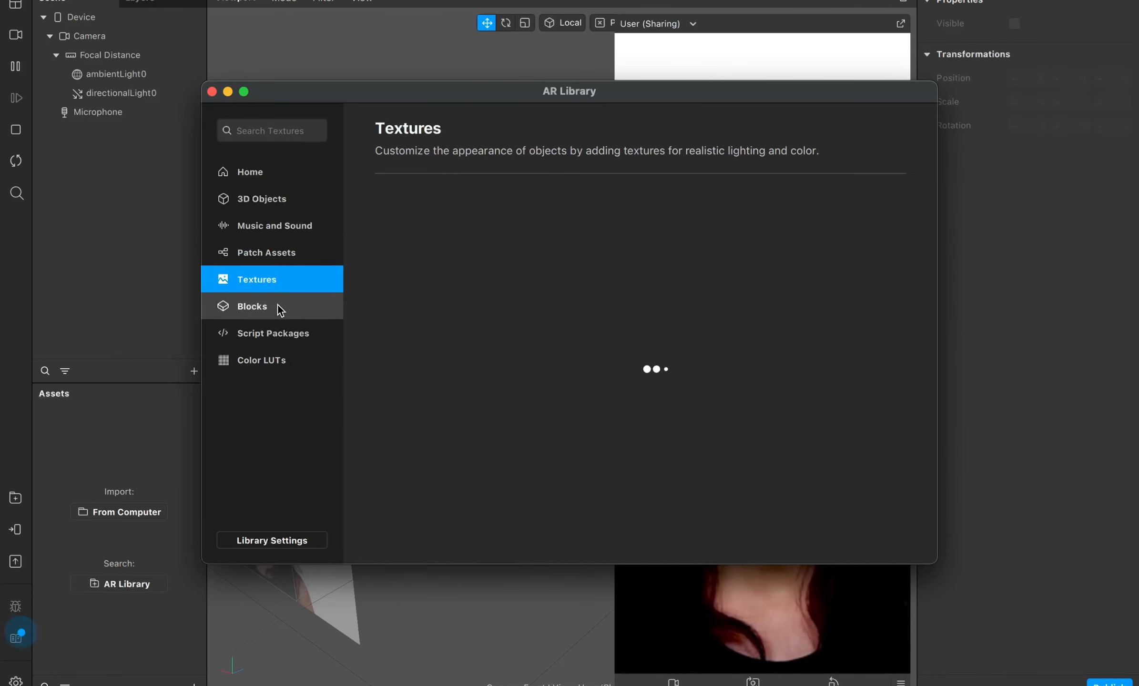
click(277, 310)
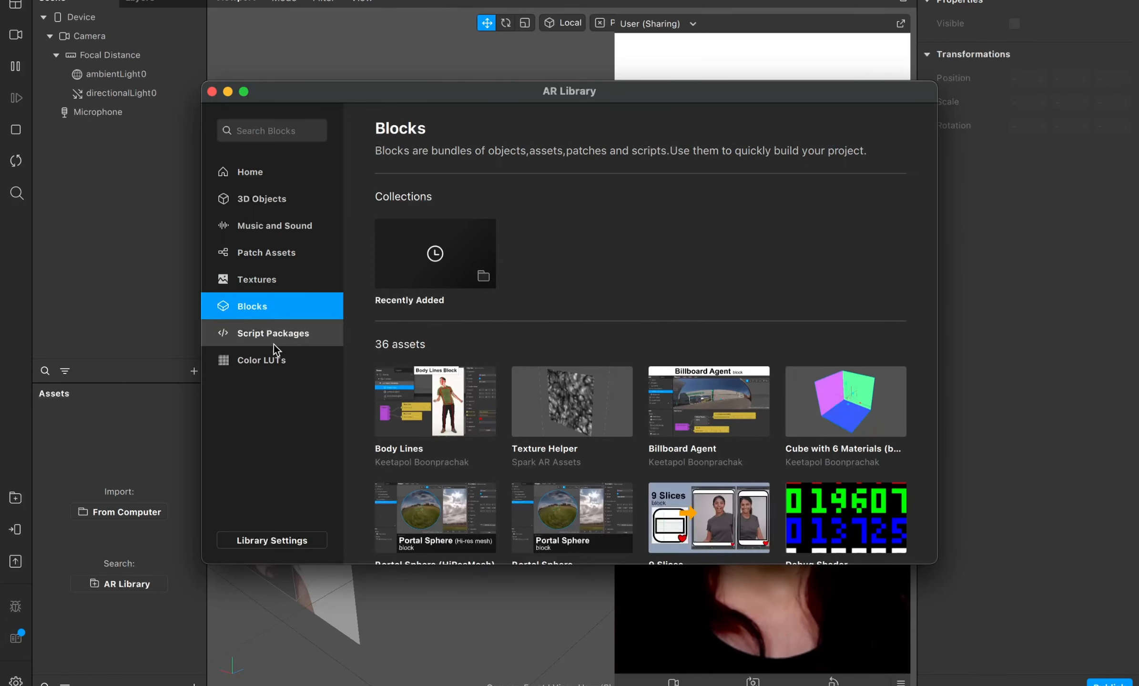
click(277, 361)
click(283, 334)
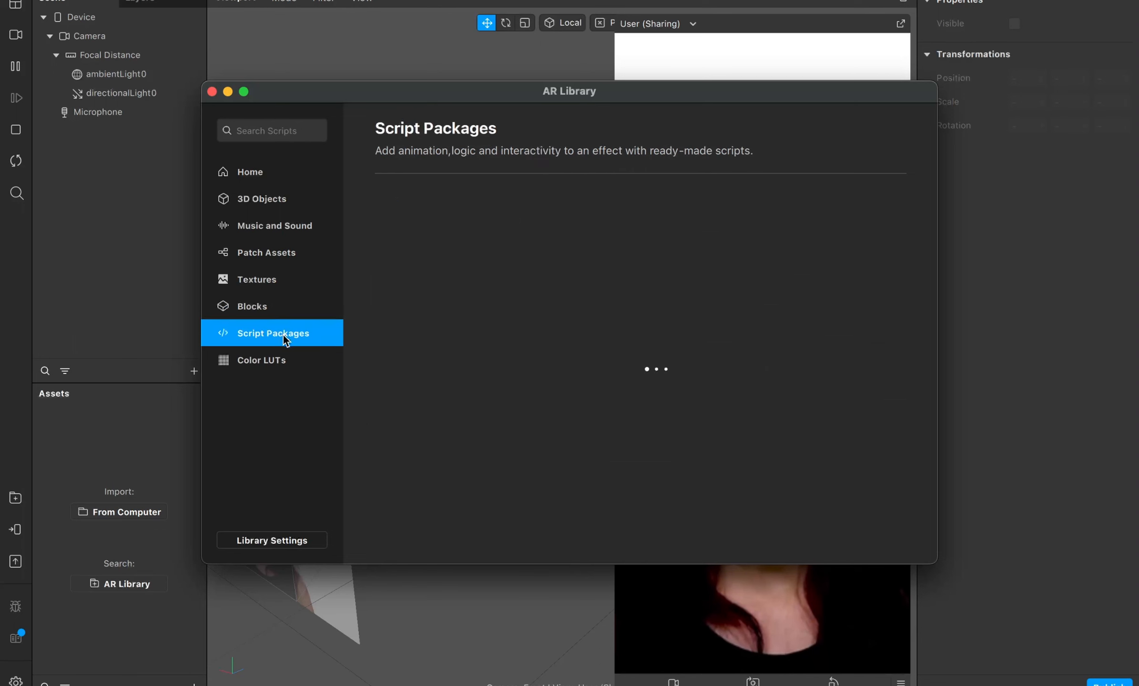
- View the Handpainted watercolor cake in the Food collection of 3D Objects, and close the AR Library without importing it
click(285, 200)
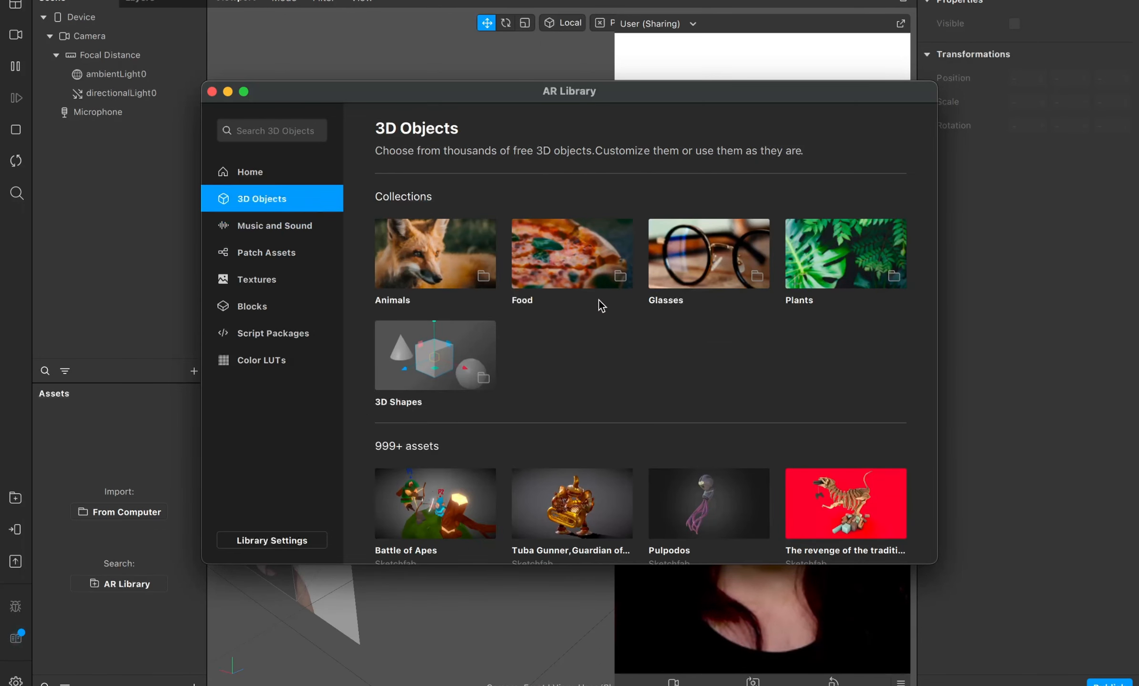
click(559, 266)
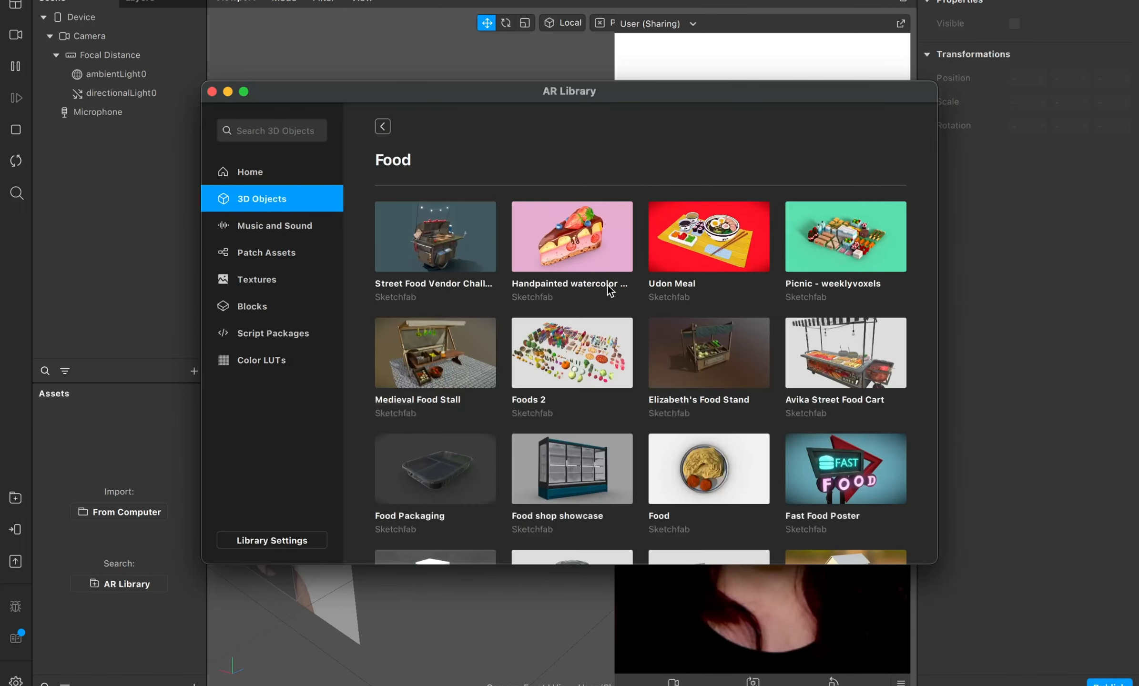
click(597, 254)
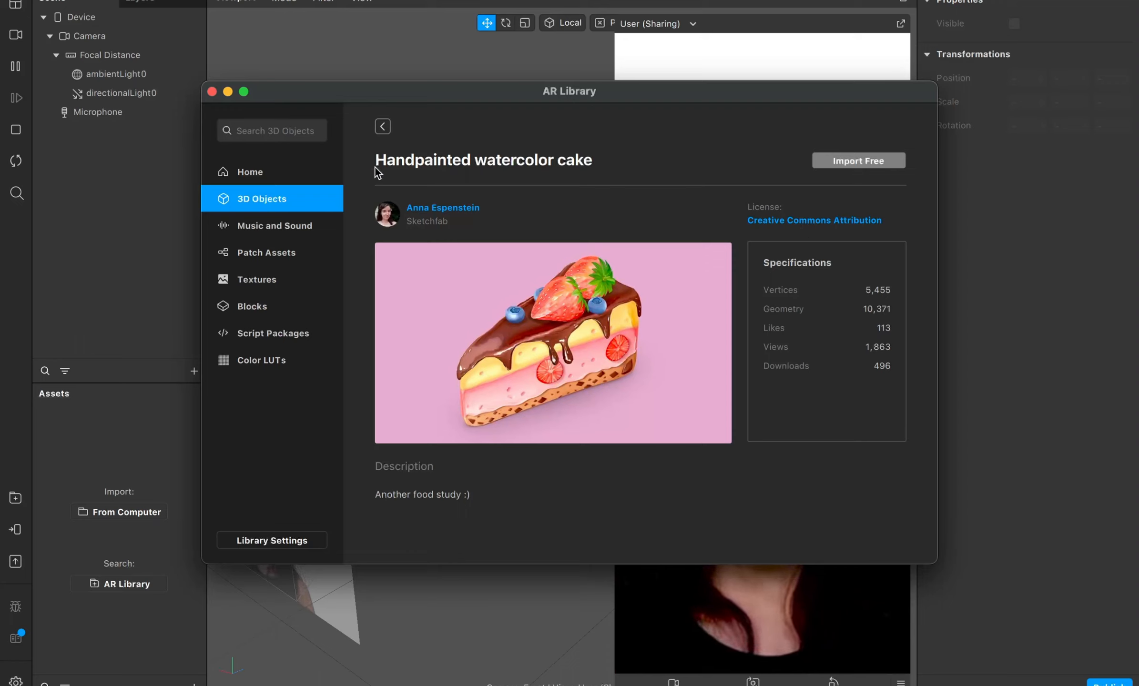
click(212, 91)
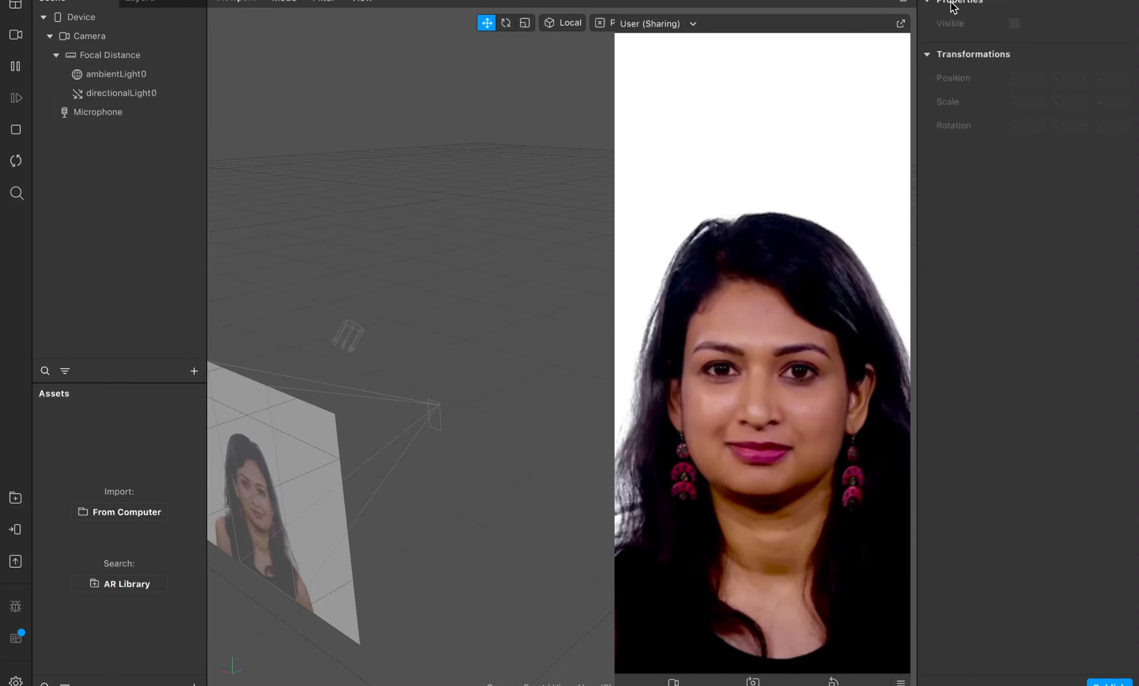
- Insert a Plane object into the scene
click(193, 372)
text(pla)
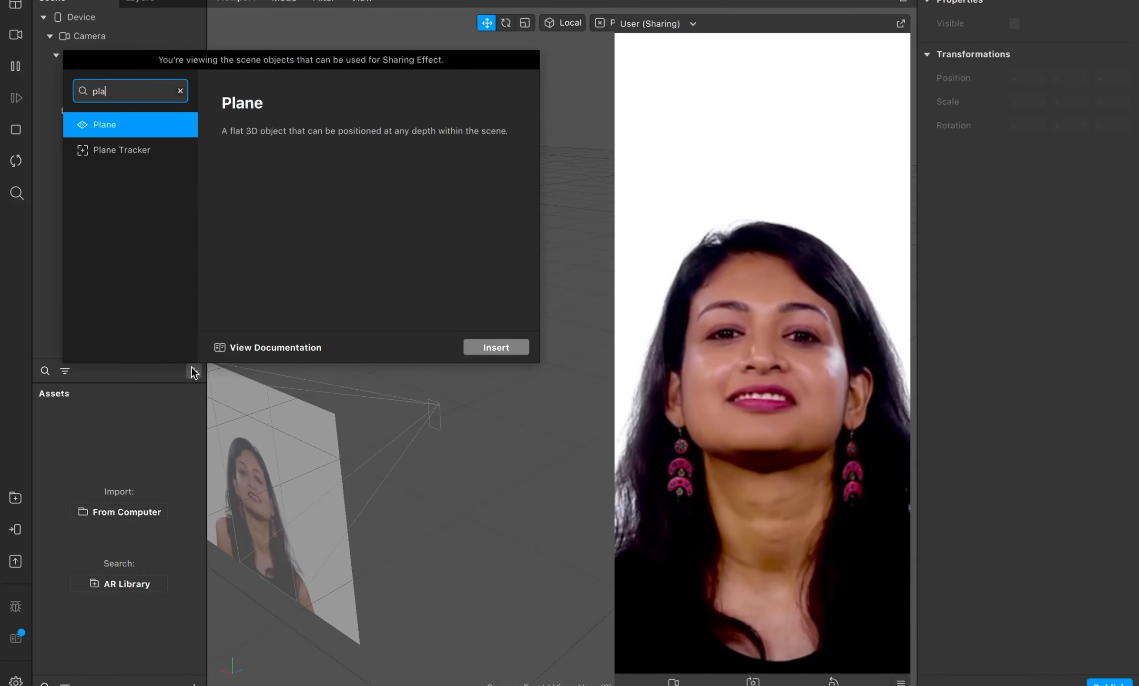
key(Return)
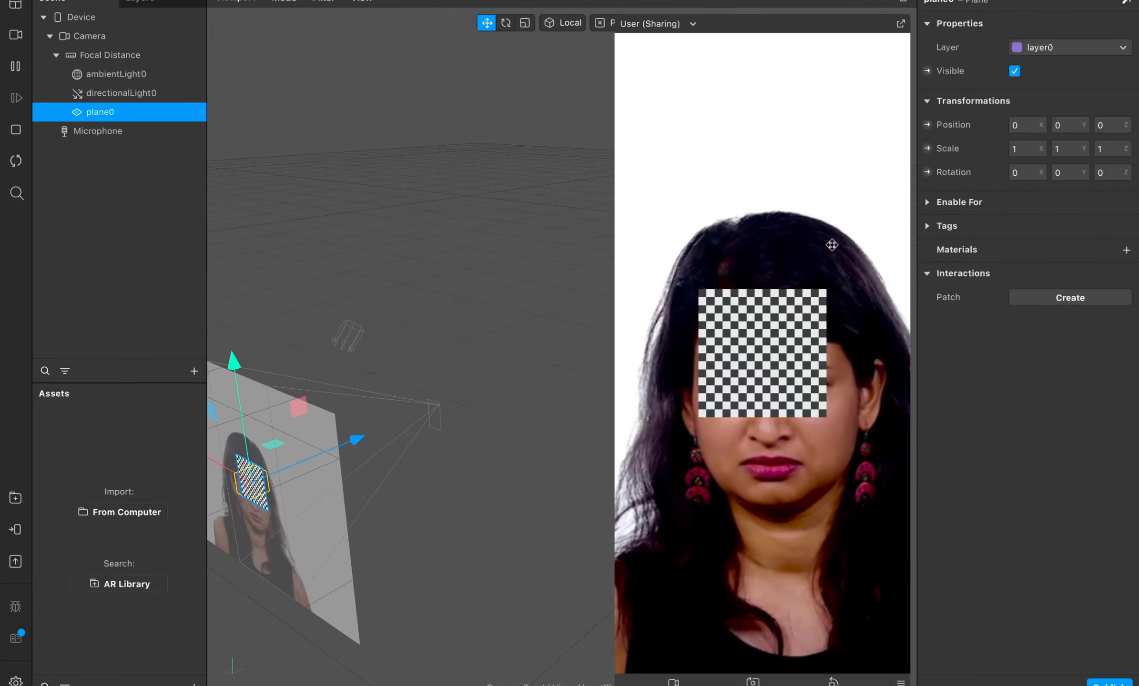
- Try an X position of 0.05 and an X scale of 2 on the plane, undoing each change
click(1029, 125)
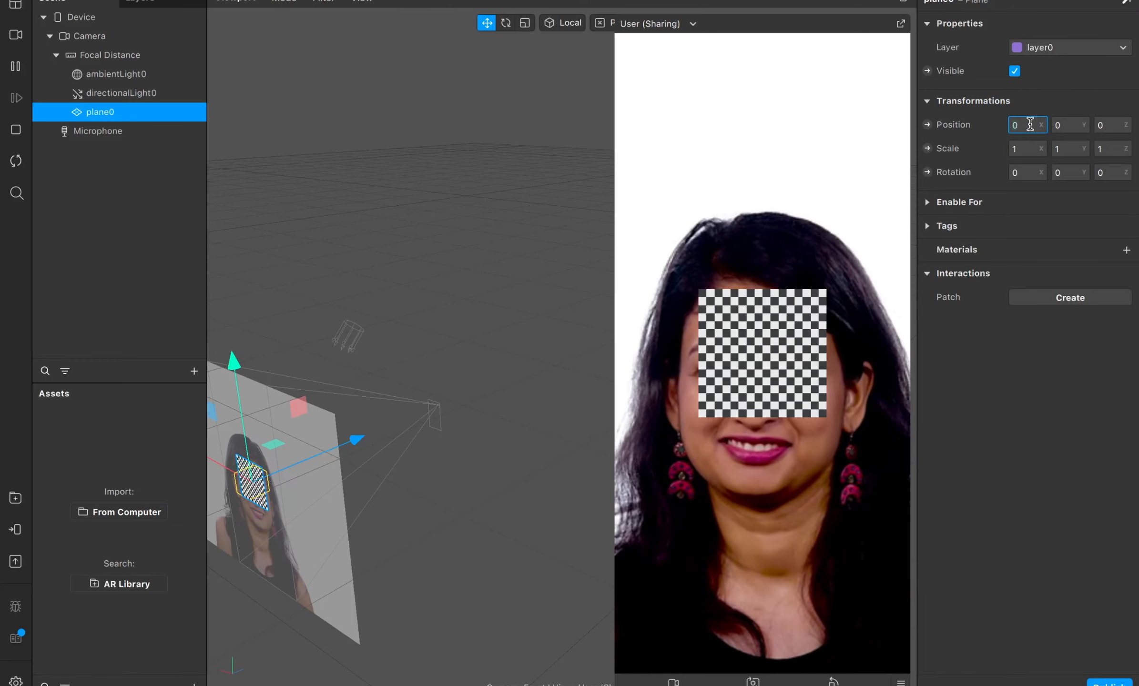
text(.05)
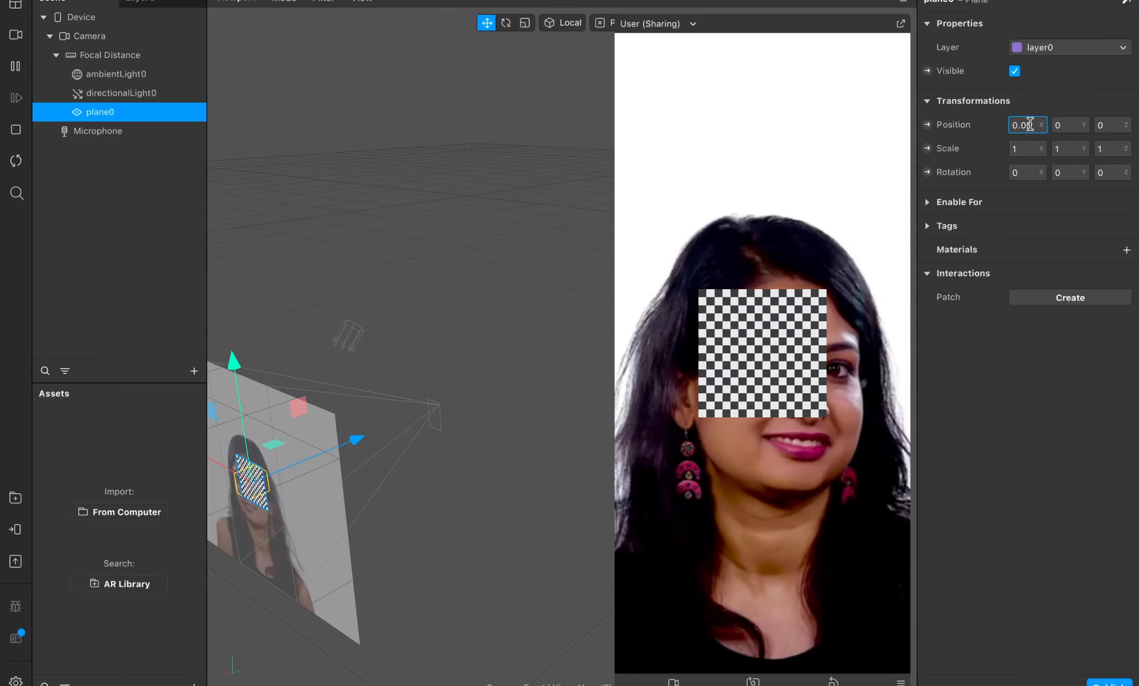
key(Return)
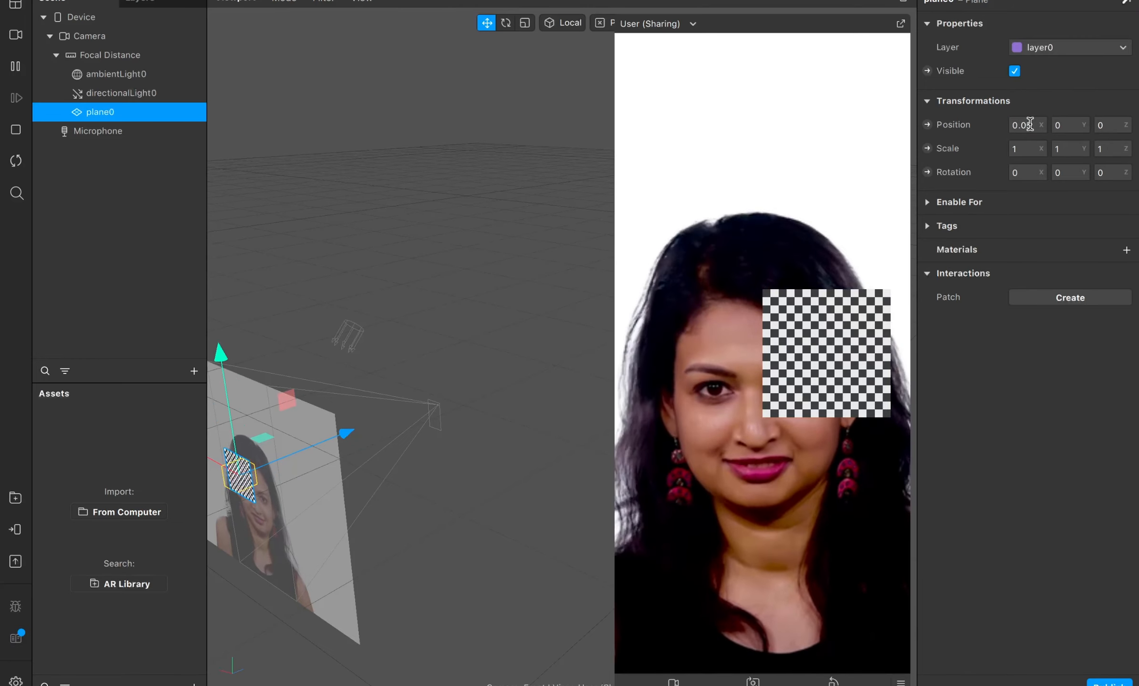
key(ctrl+z)
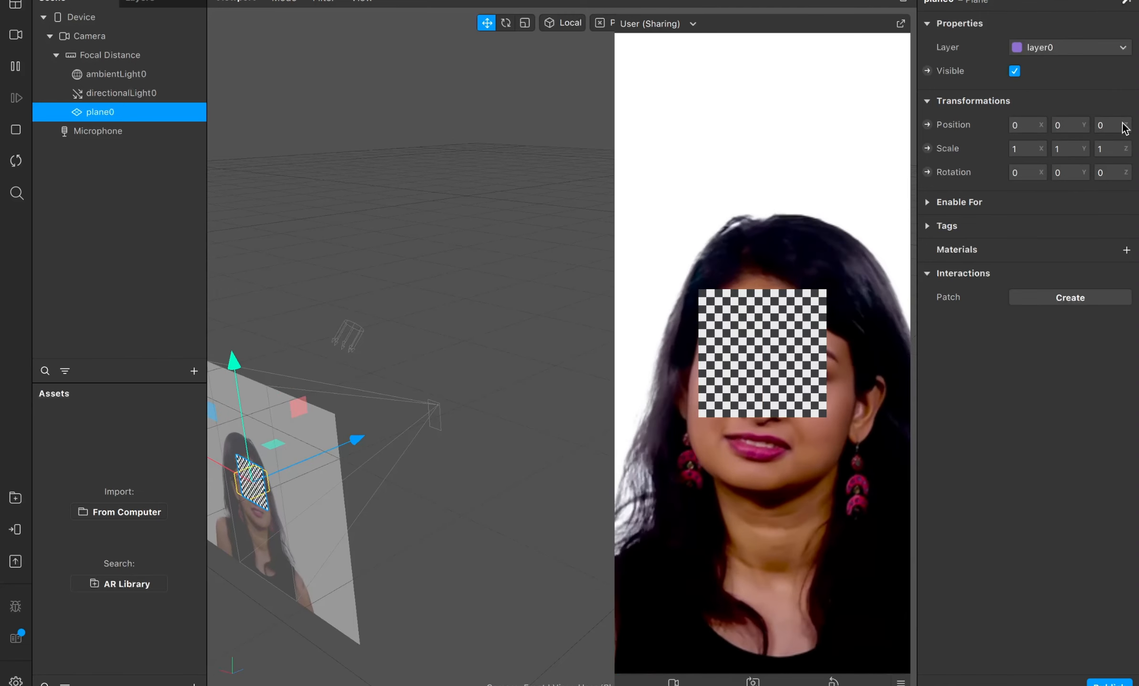
click(1027, 149)
text(2)
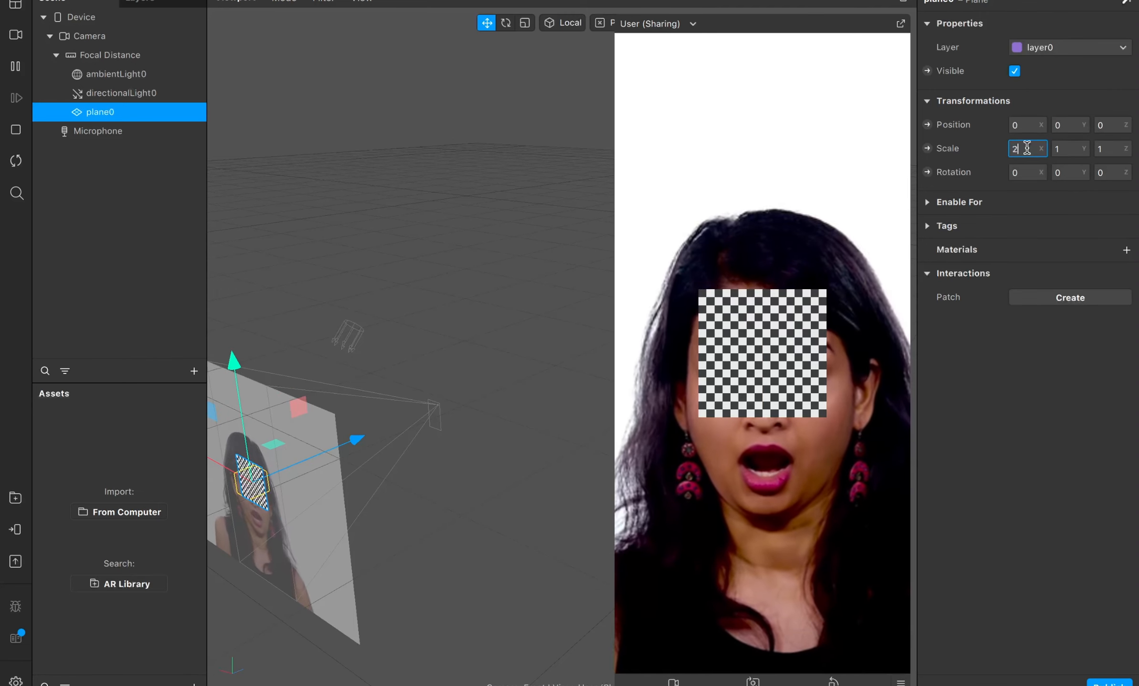
key(Return)
key(ctrl+z)
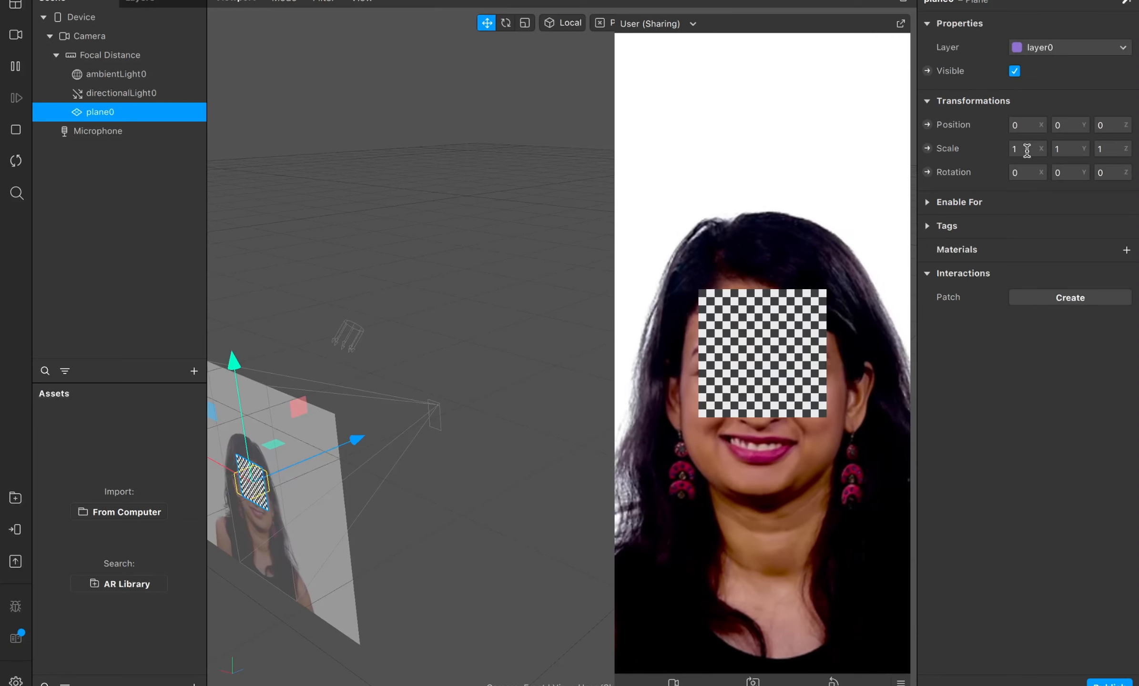
- Try rotating the plane 45 degrees about X and about Y, resetting each, and leave the Z rotation at 0
click(1026, 172)
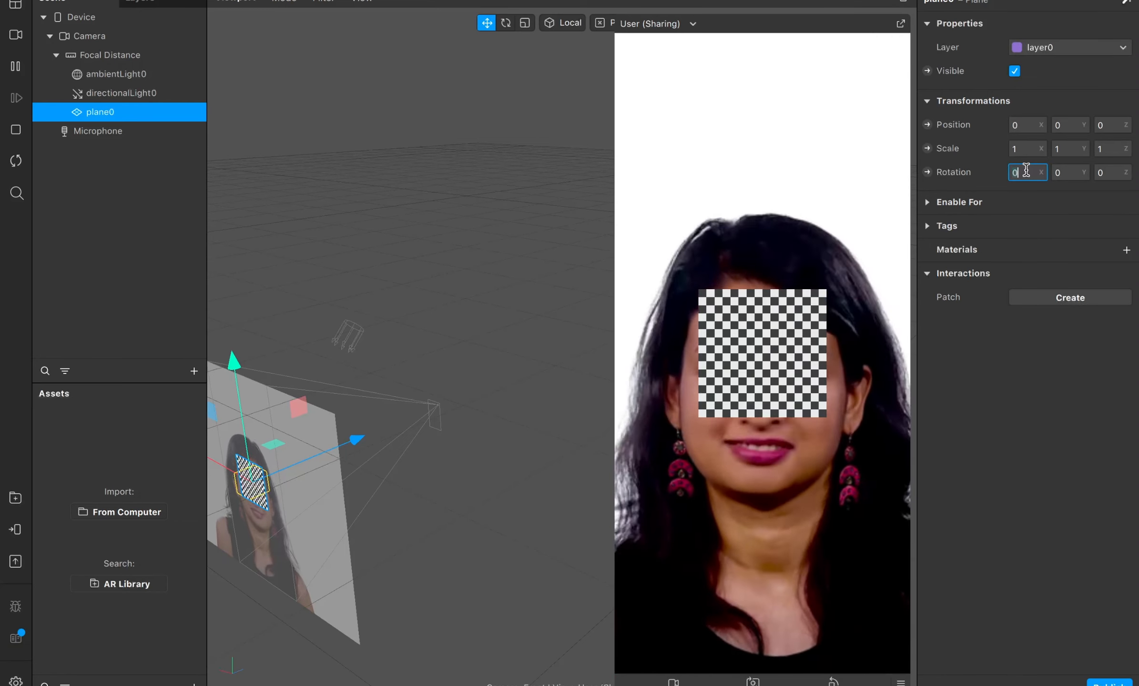
text(45)
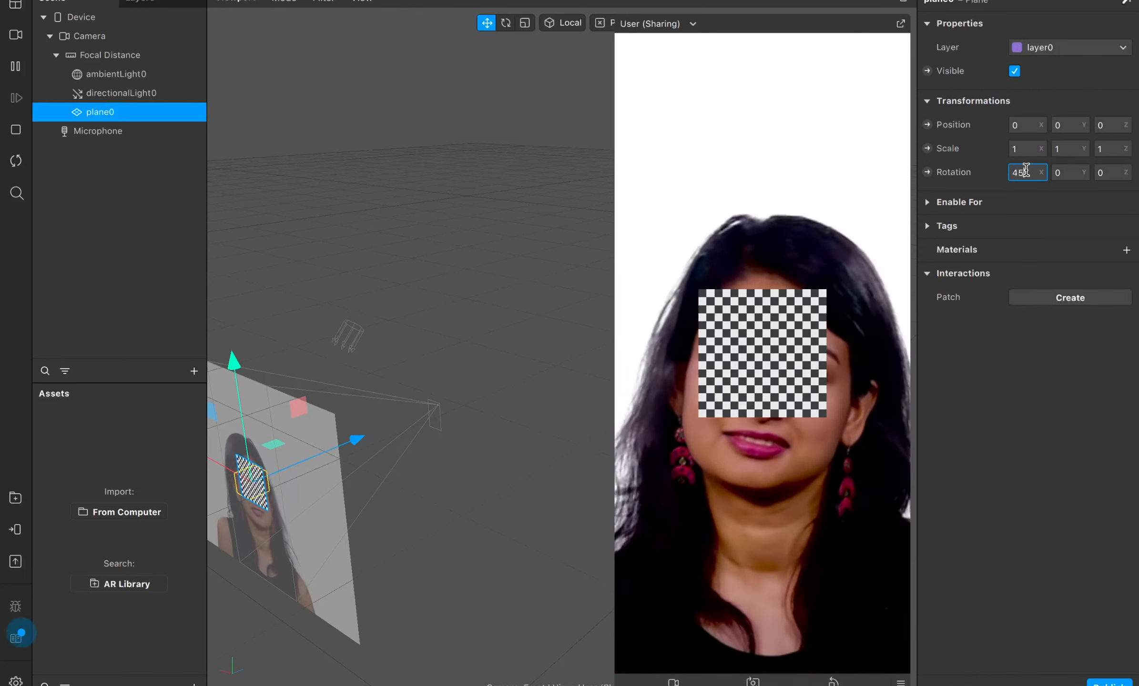
key(Return)
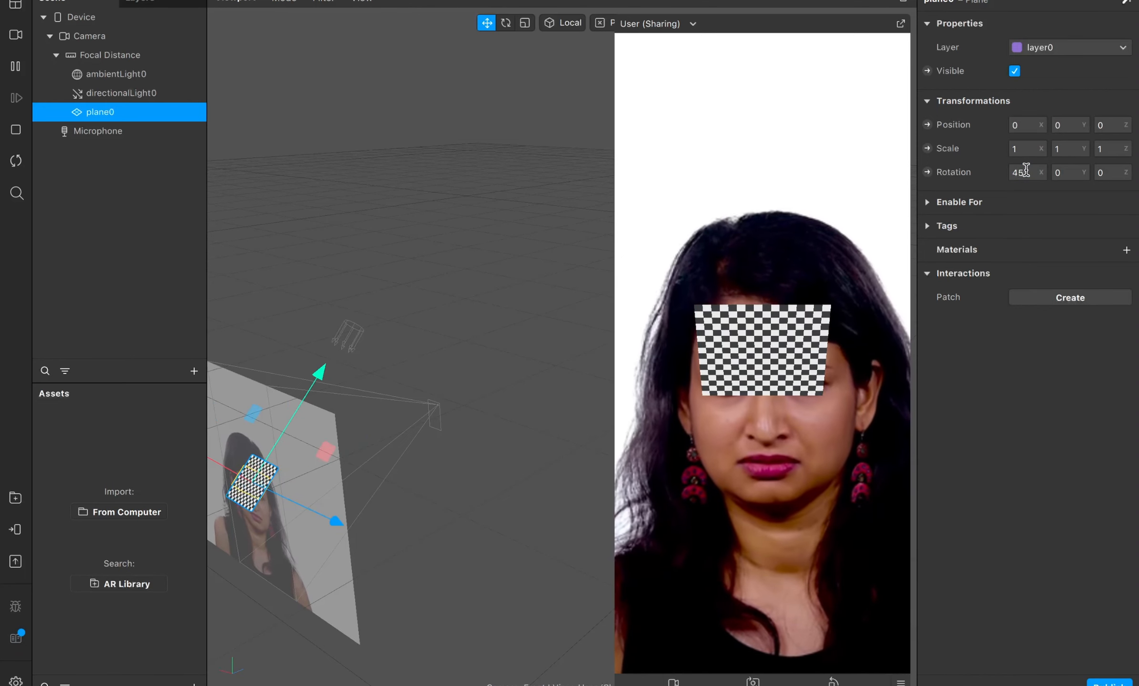
key(ctrl+z)
click(1060, 174)
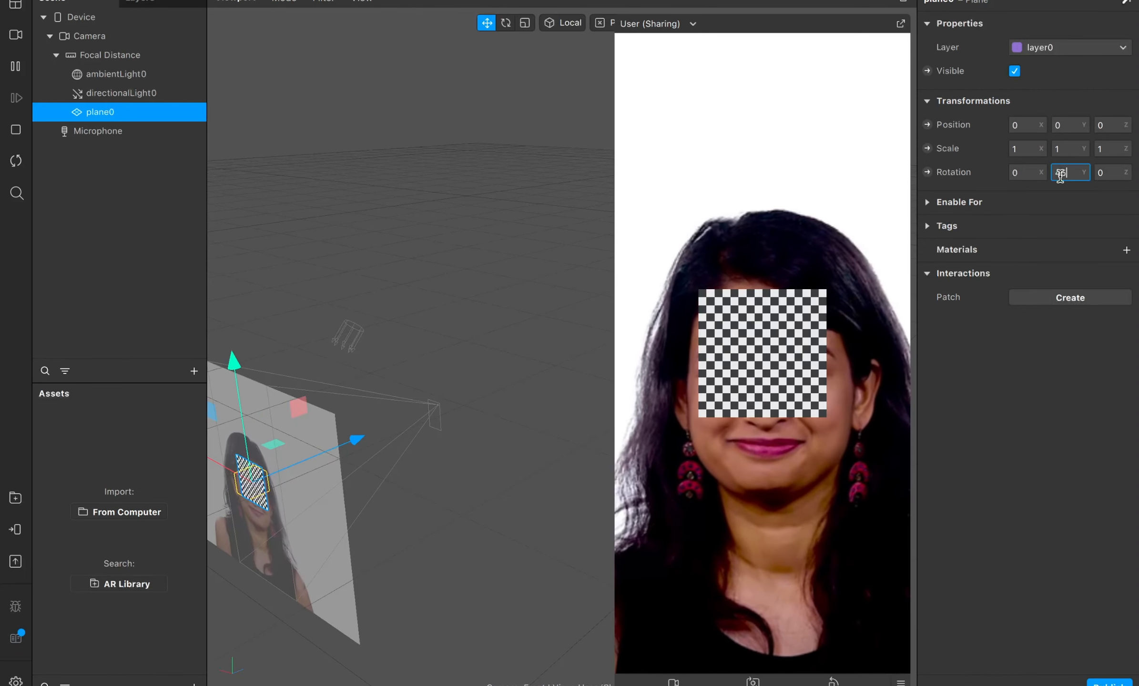
text(45)
key(Return)
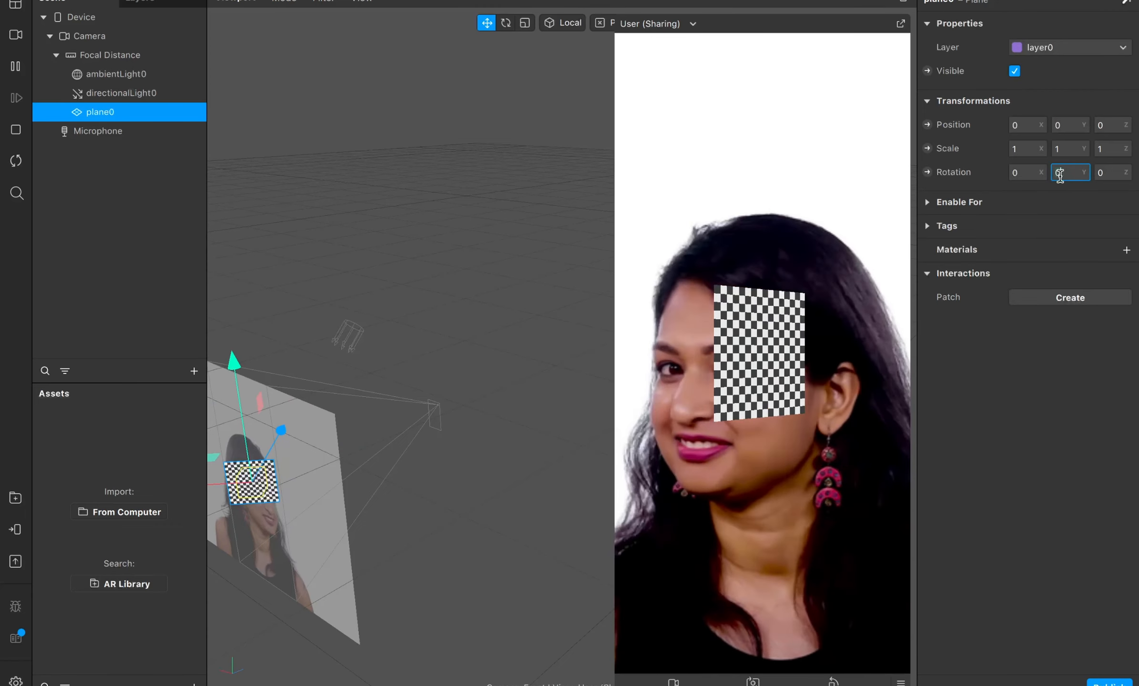
click(1110, 175)
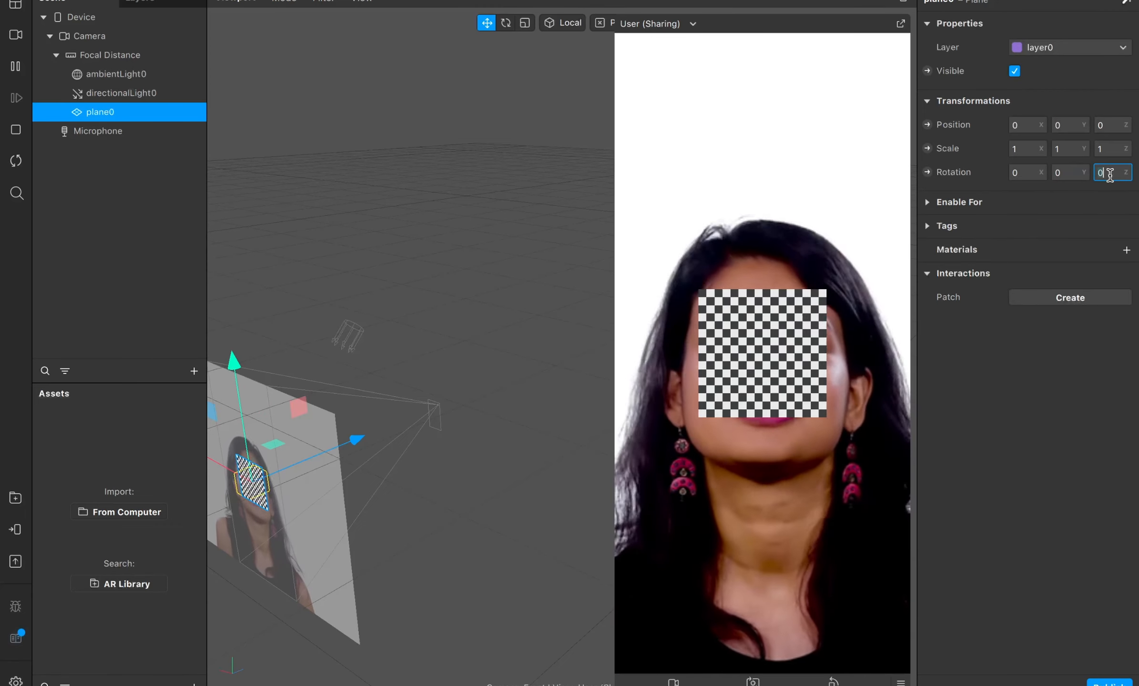
key(Return)
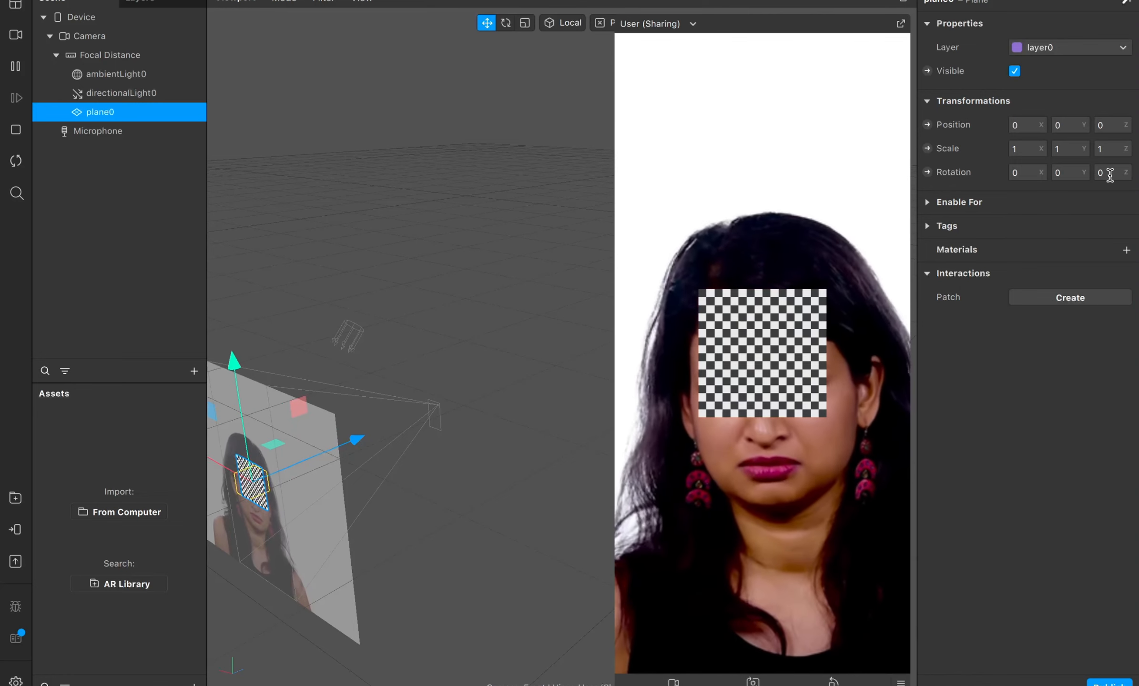
- Add a new material to the plane, view the material's settings, and reselect the plane to check the assignment
click(1127, 249)
click(133, 433)
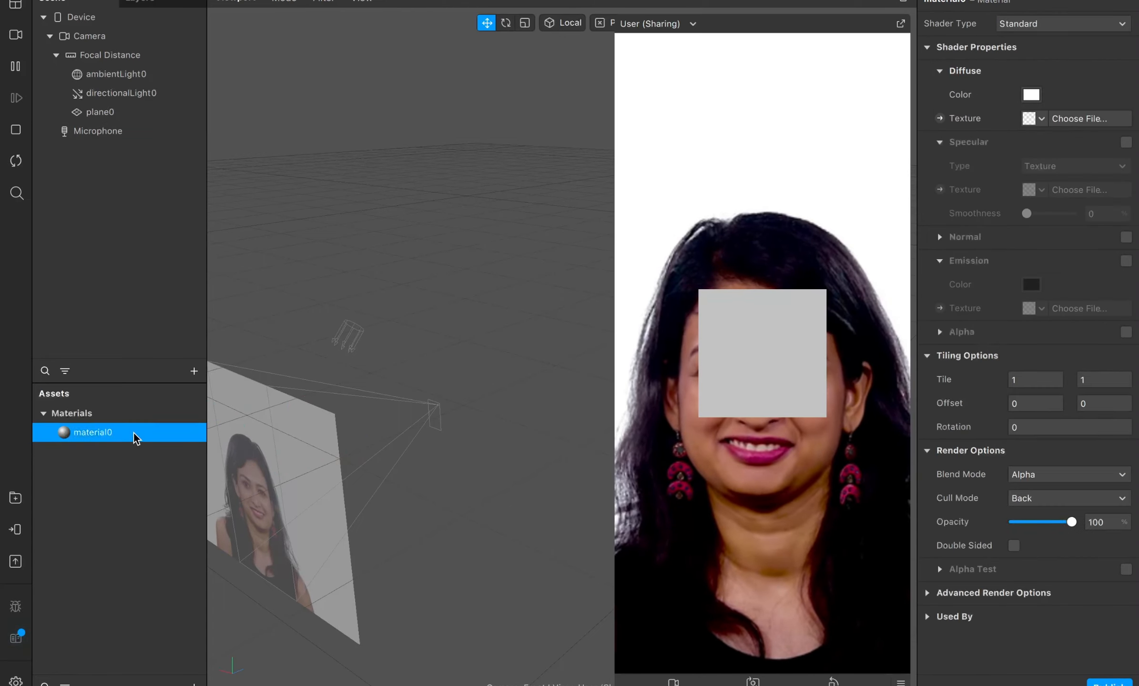
click(110, 111)
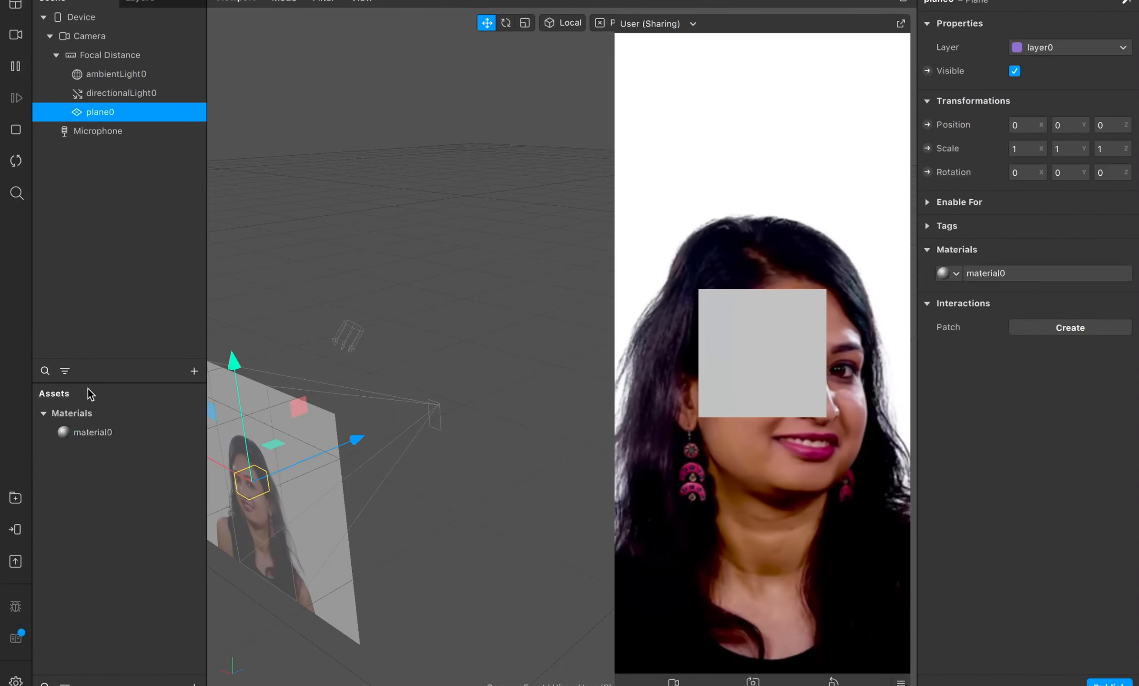
- Set the shader type of the plane's material to Flat
click(93, 433)
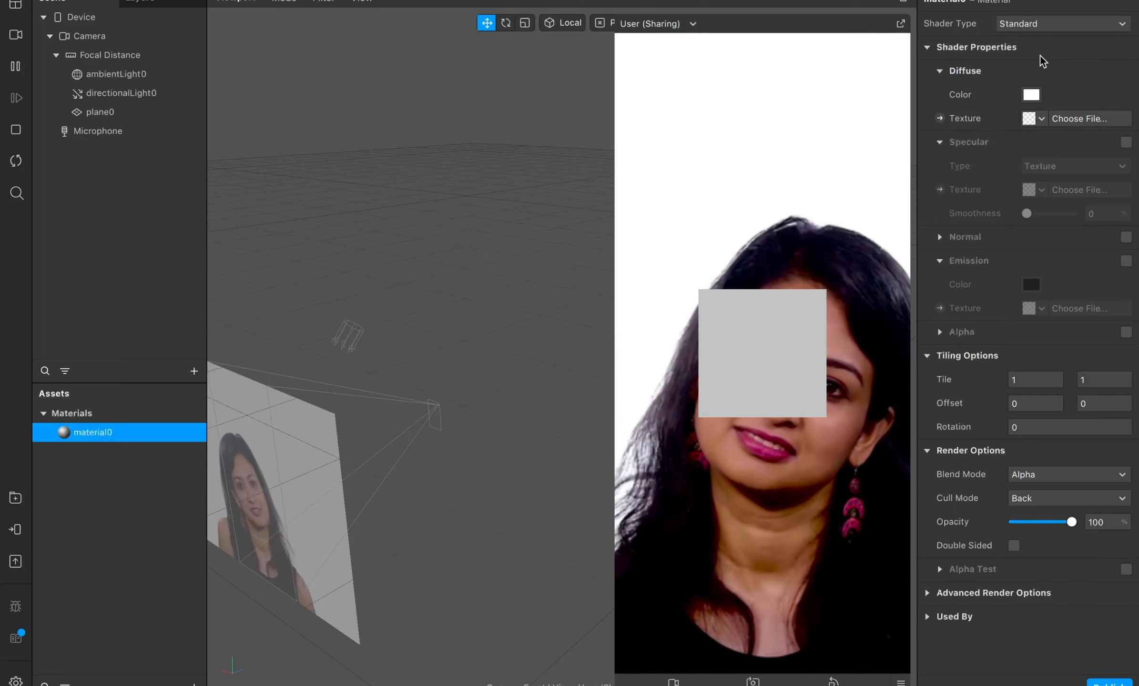
click(1028, 28)
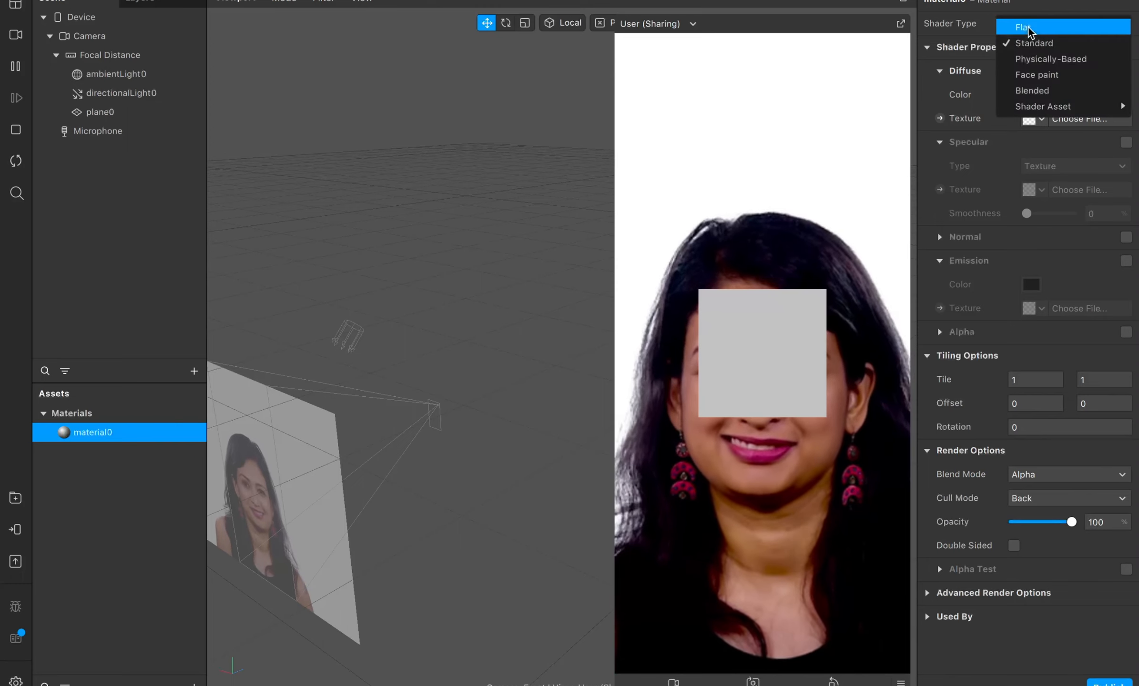
click(1020, 29)
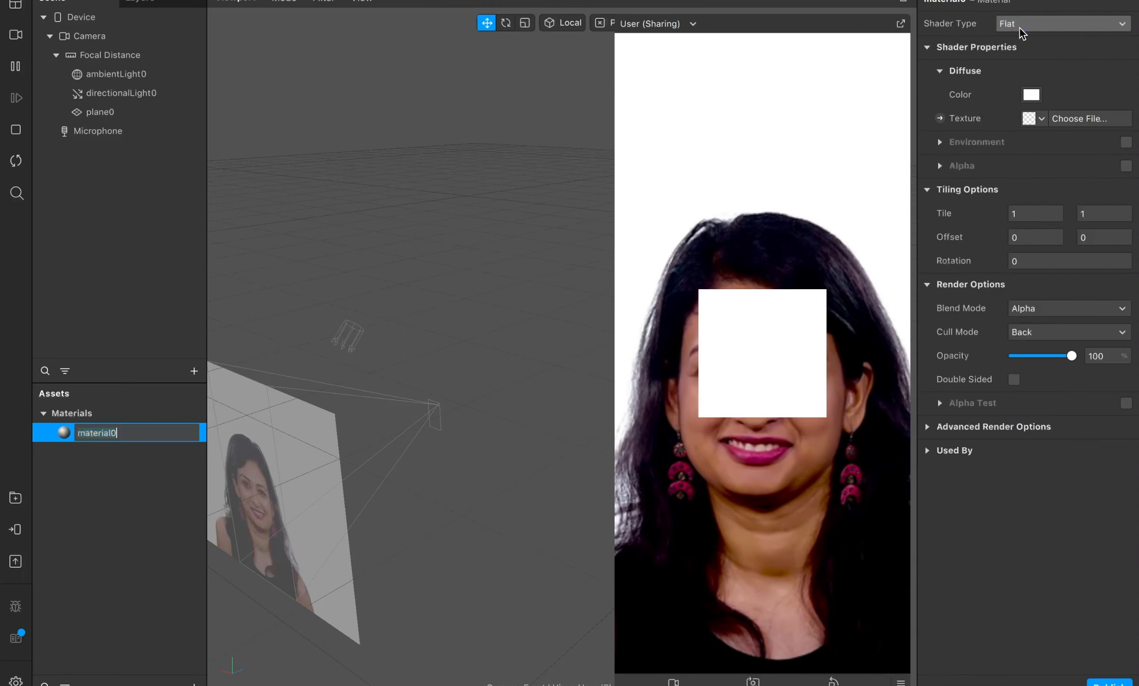
- Set the material's diffuse color to pink with hex value FF299C
click(1028, 95)
click(438, 464)
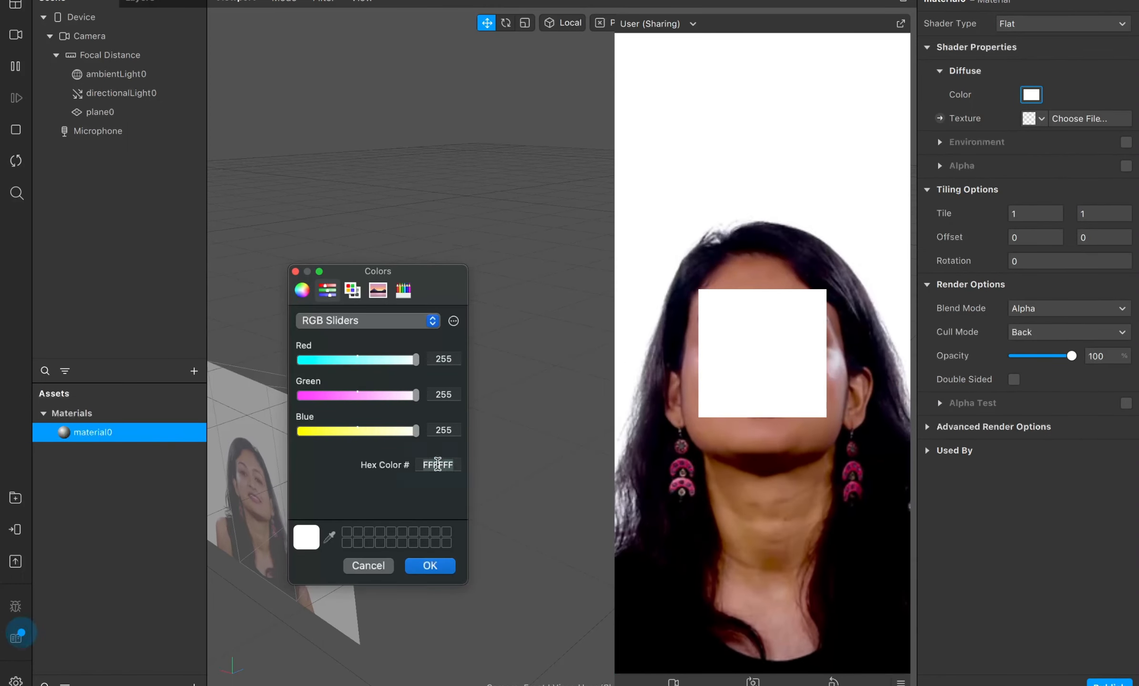
text(FF0099)
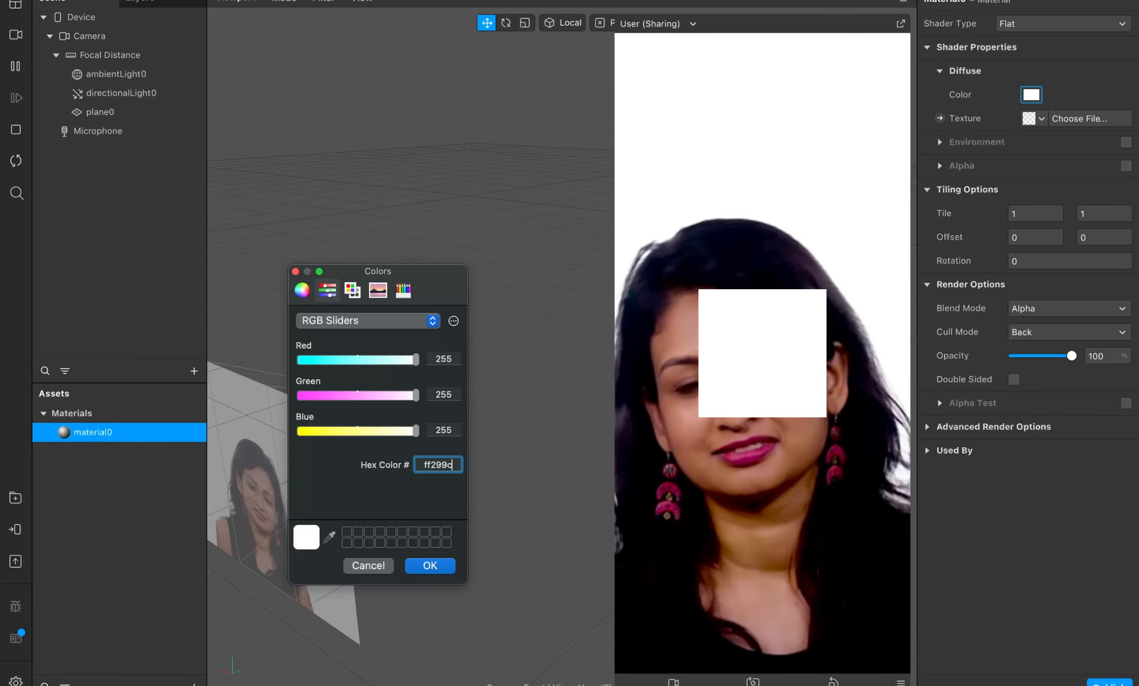
key(Return)
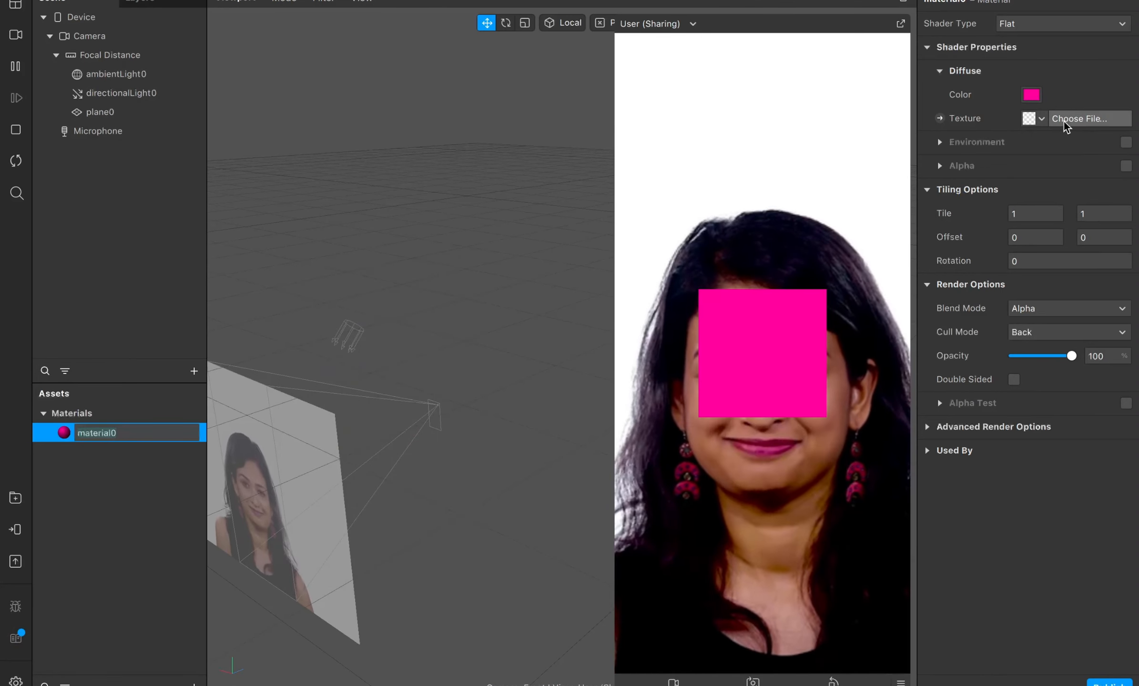
- Search the files for "capy" and load capybara.jpg as the diffuse texture of the plane's material
key(Return)
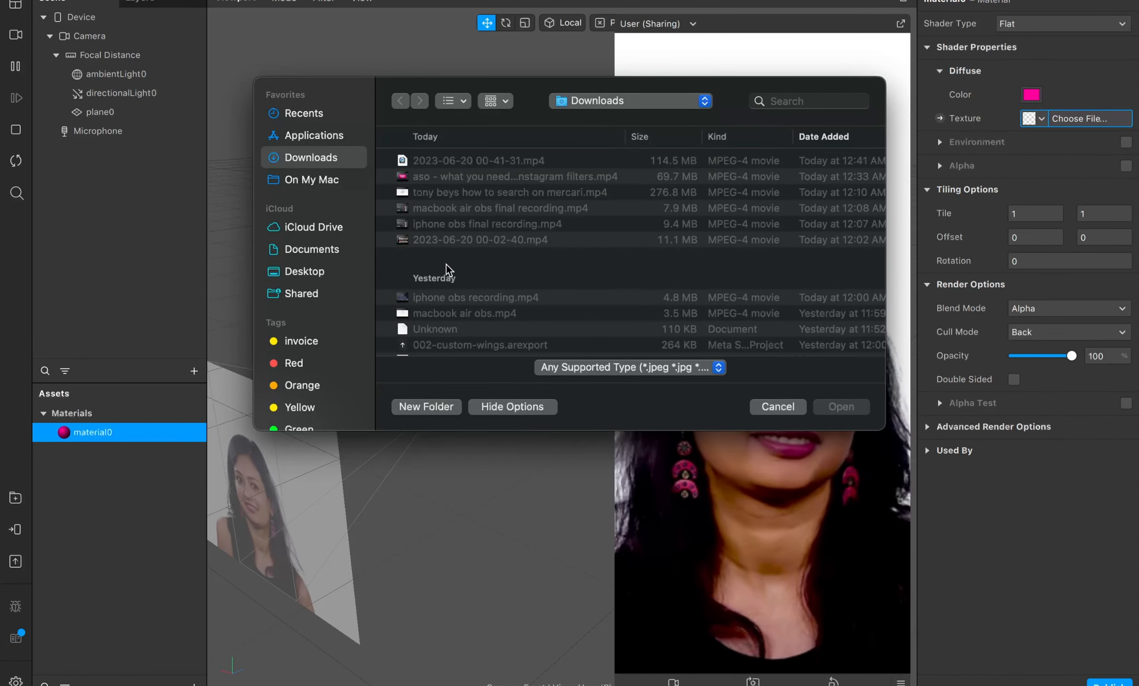
scroll(445, 264, down, 2)
scroll(447, 265, down, 8)
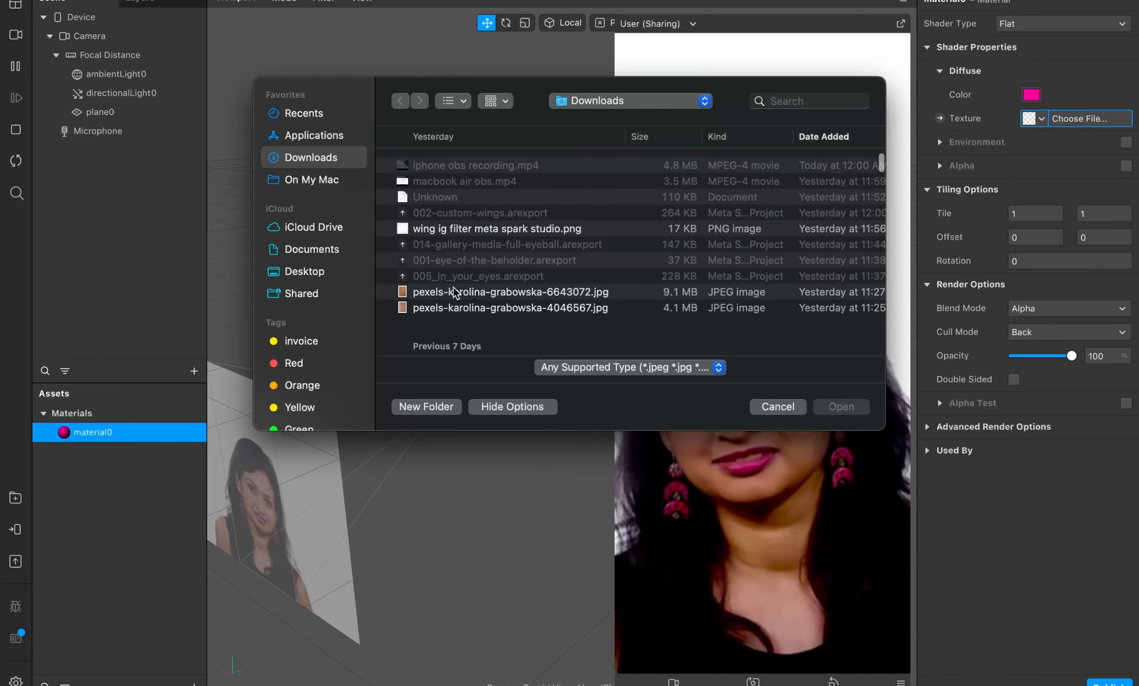
scroll(455, 293, down, 10)
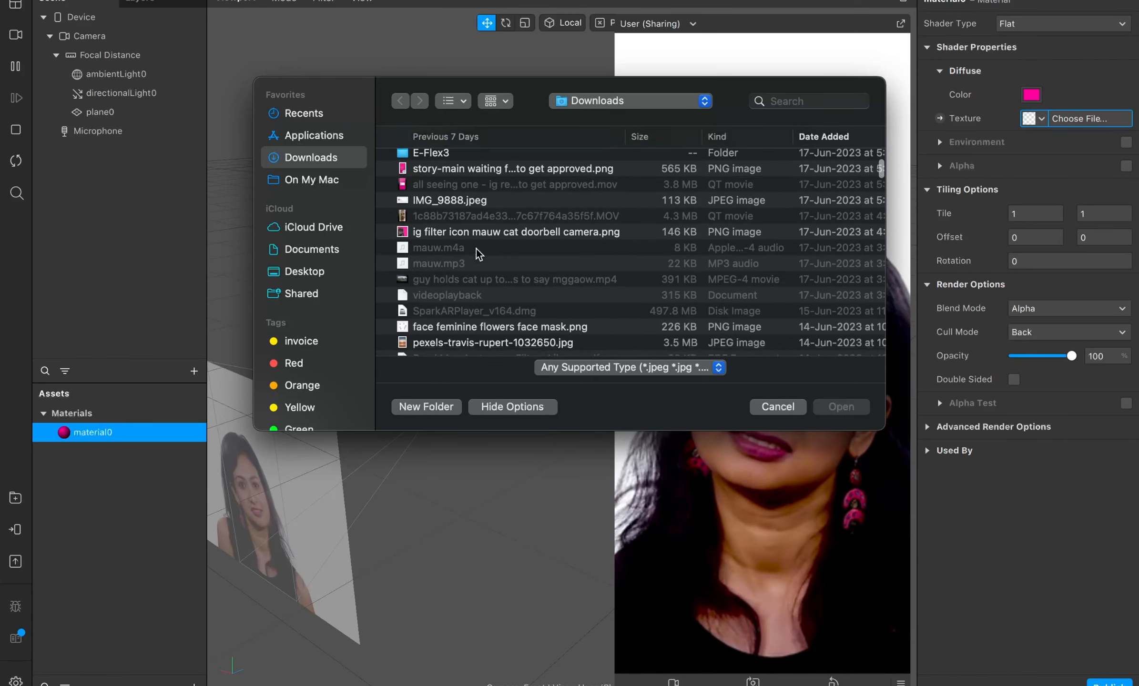
scroll(476, 249, down, 10)
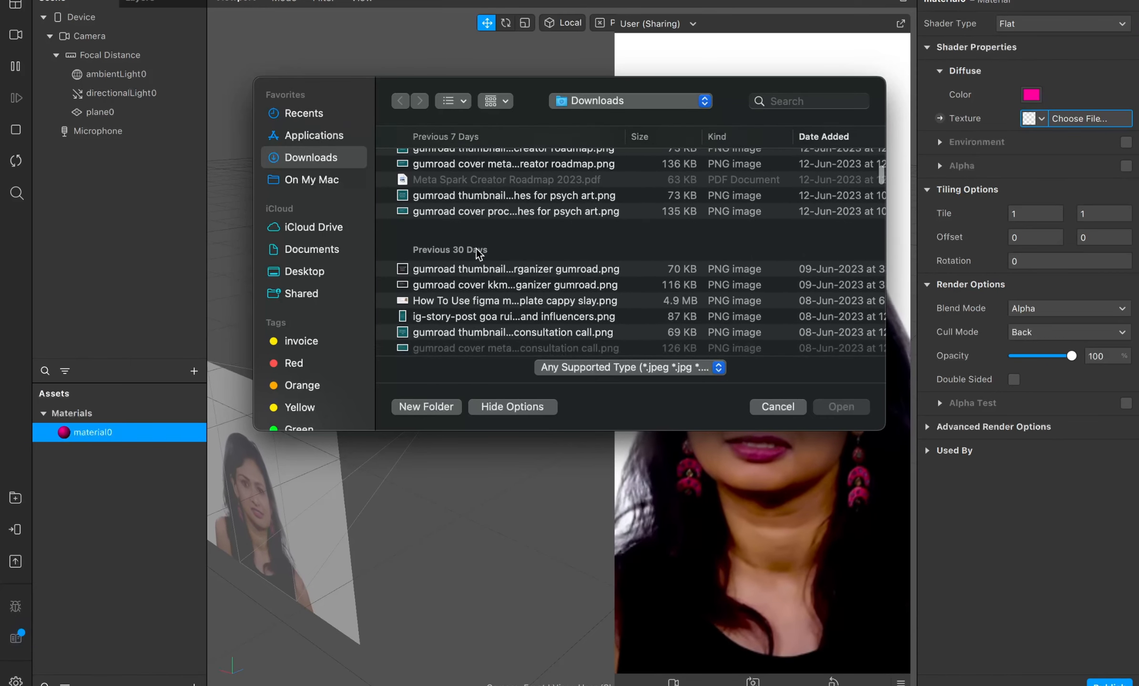
scroll(476, 249, down, 10)
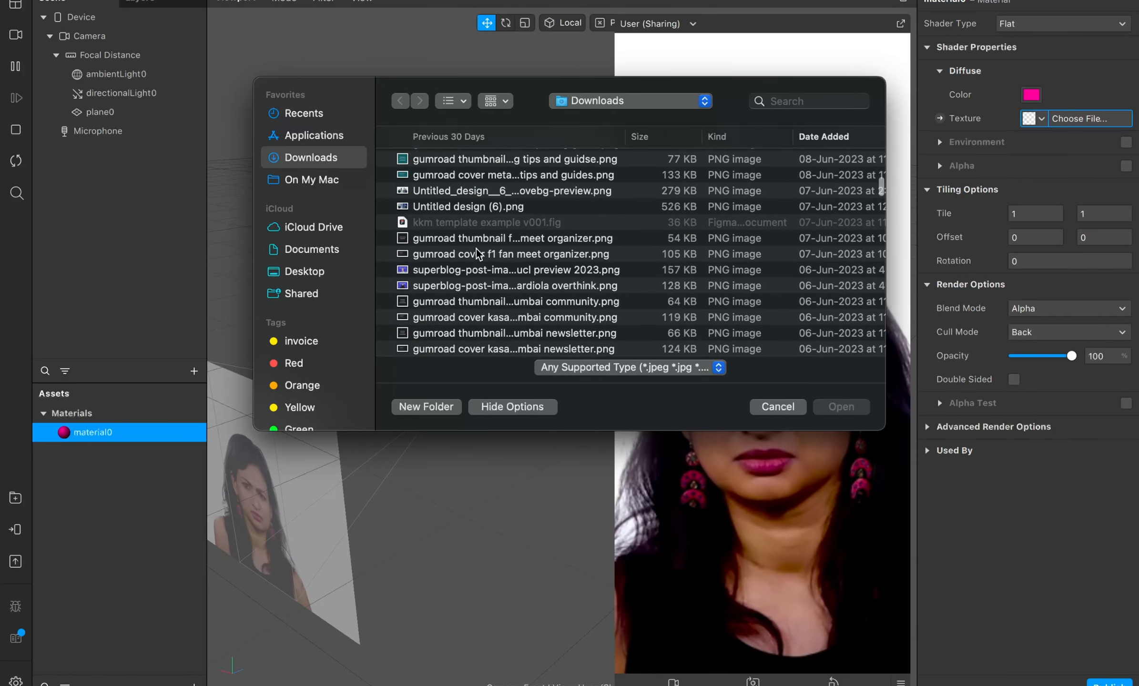
scroll(476, 249, down, 10)
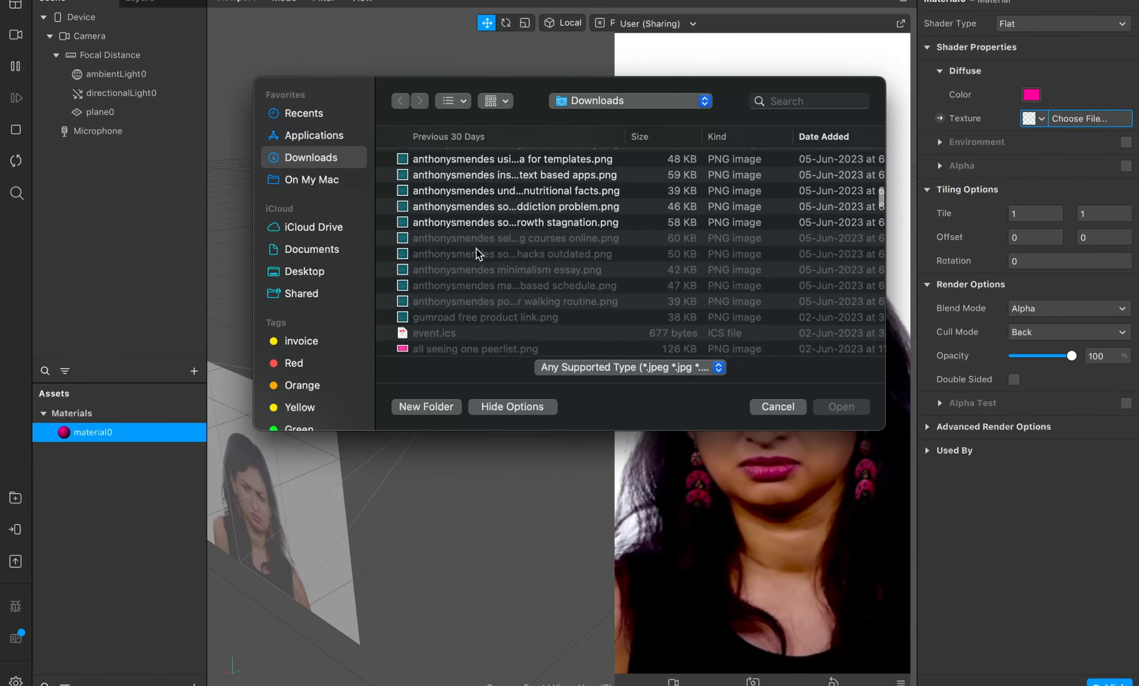
scroll(476, 249, down, 3)
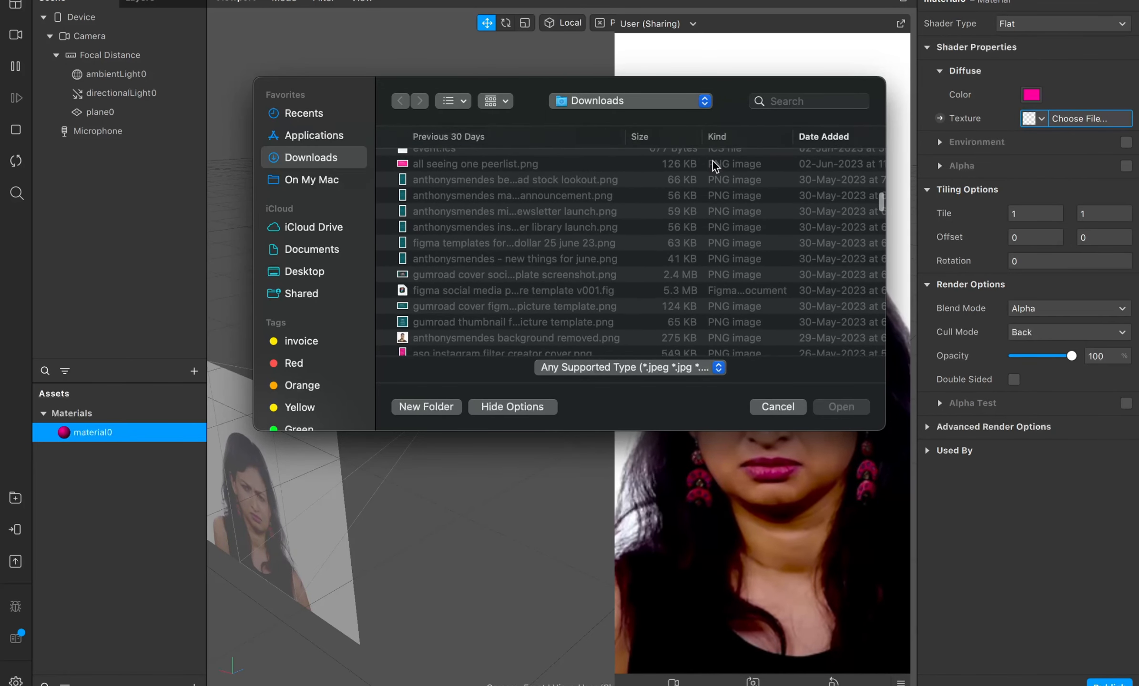
click(778, 101)
text(capy)
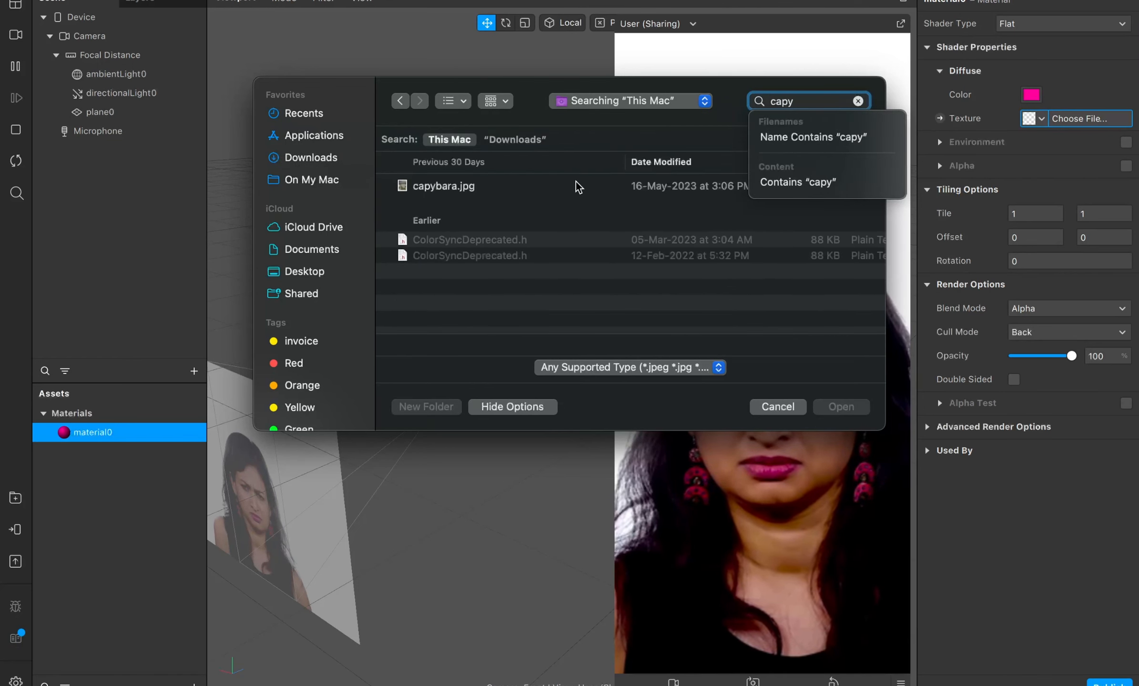
click(489, 187)
click(847, 413)
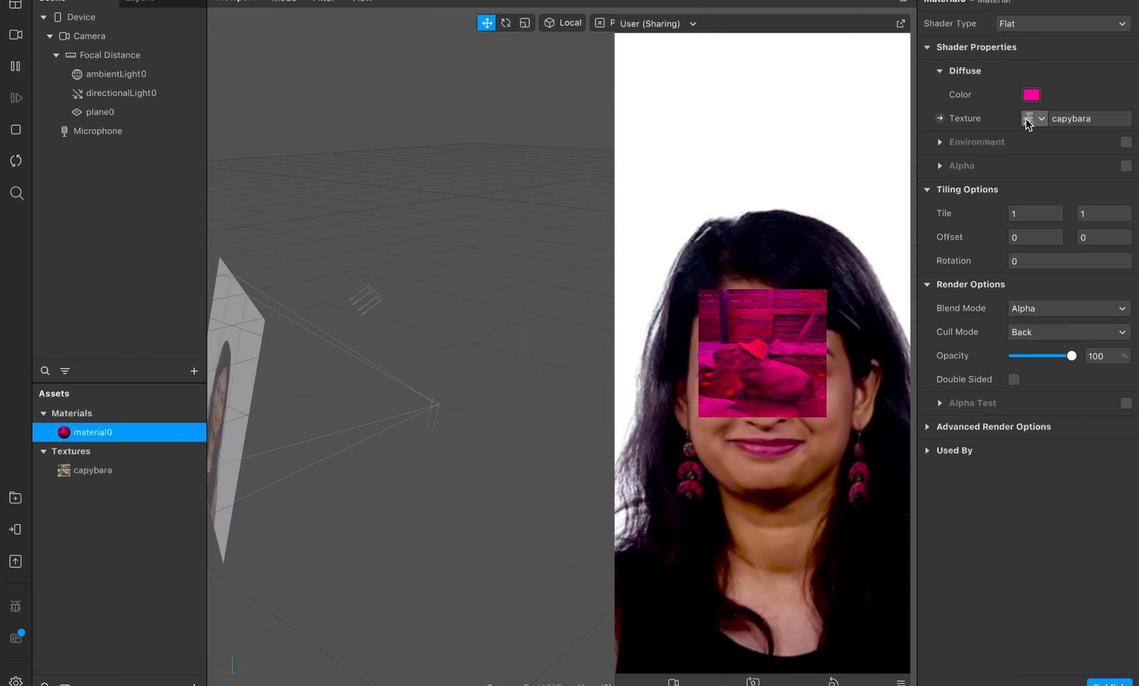
- Set the material's diffuse color to white with hex value FFFFFF
click(1029, 98)
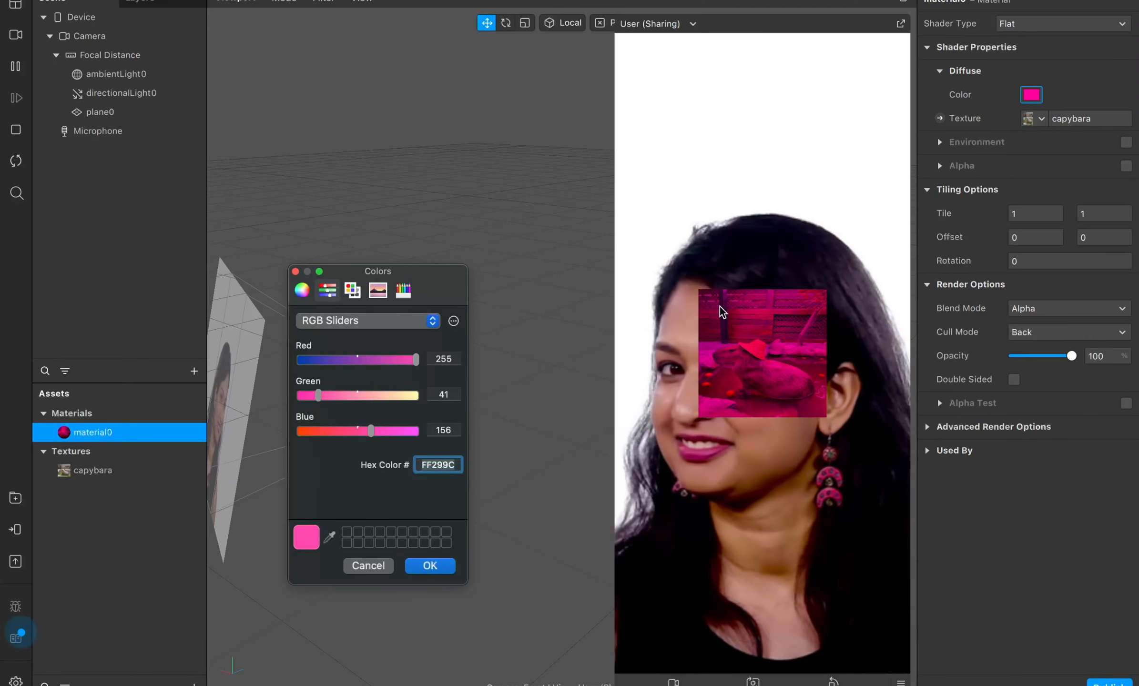
text(ffffff)
key(Return)
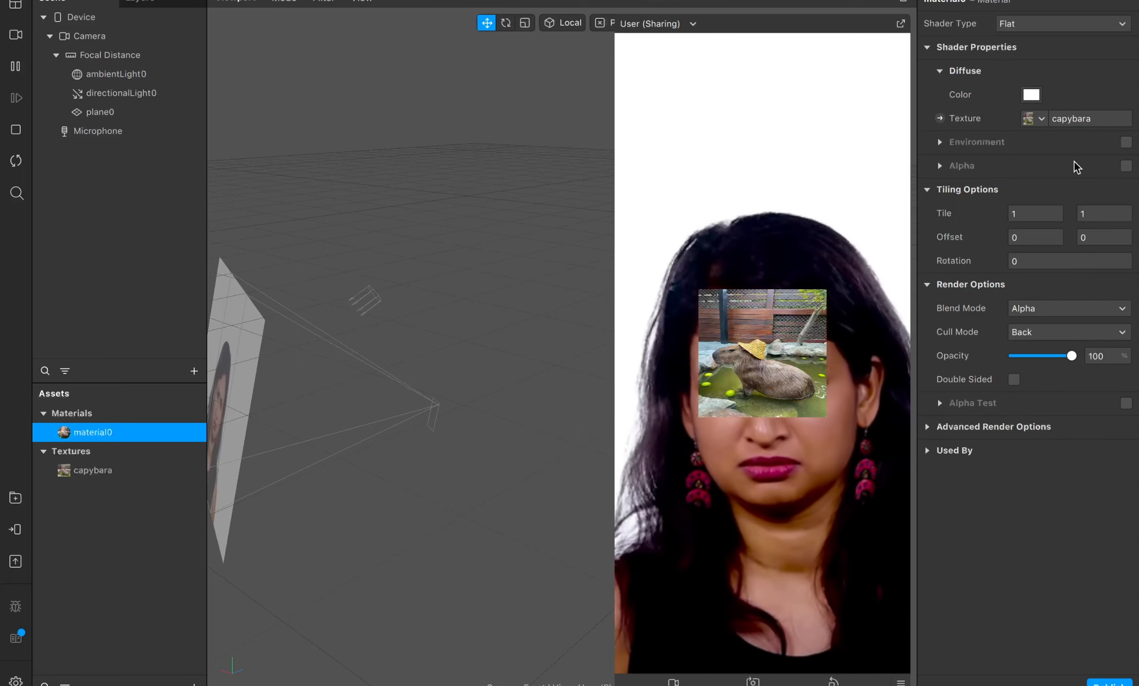
- View the plane, its material and its texture in turn, and rename the plane object as capybara
click(116, 113)
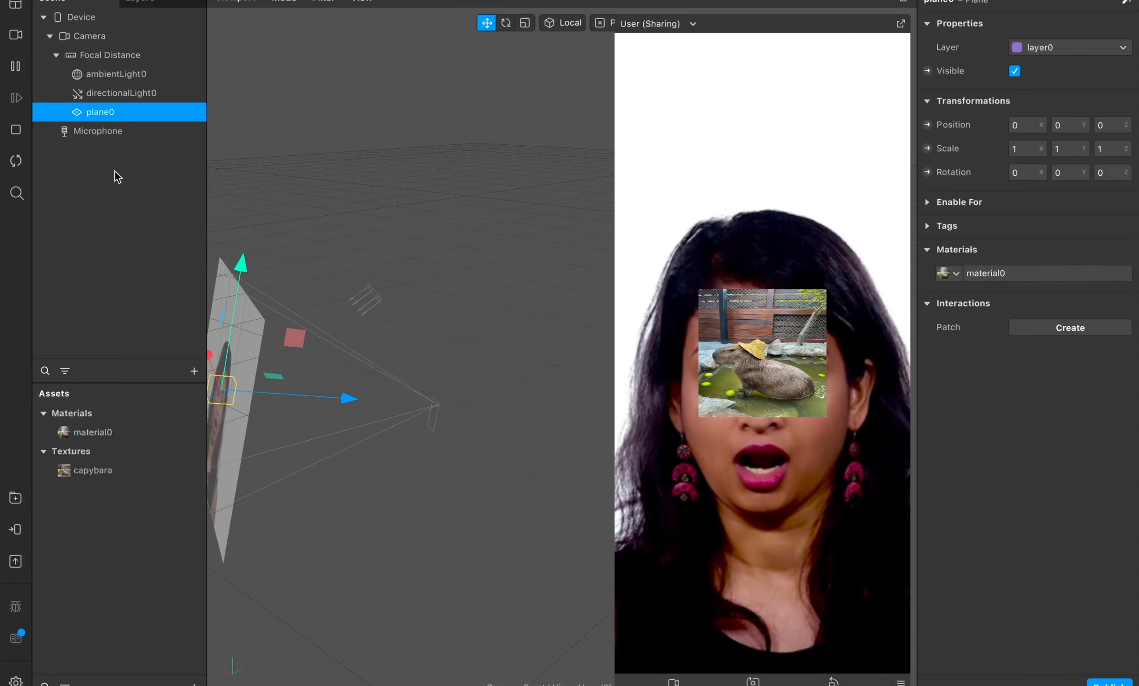
click(103, 426)
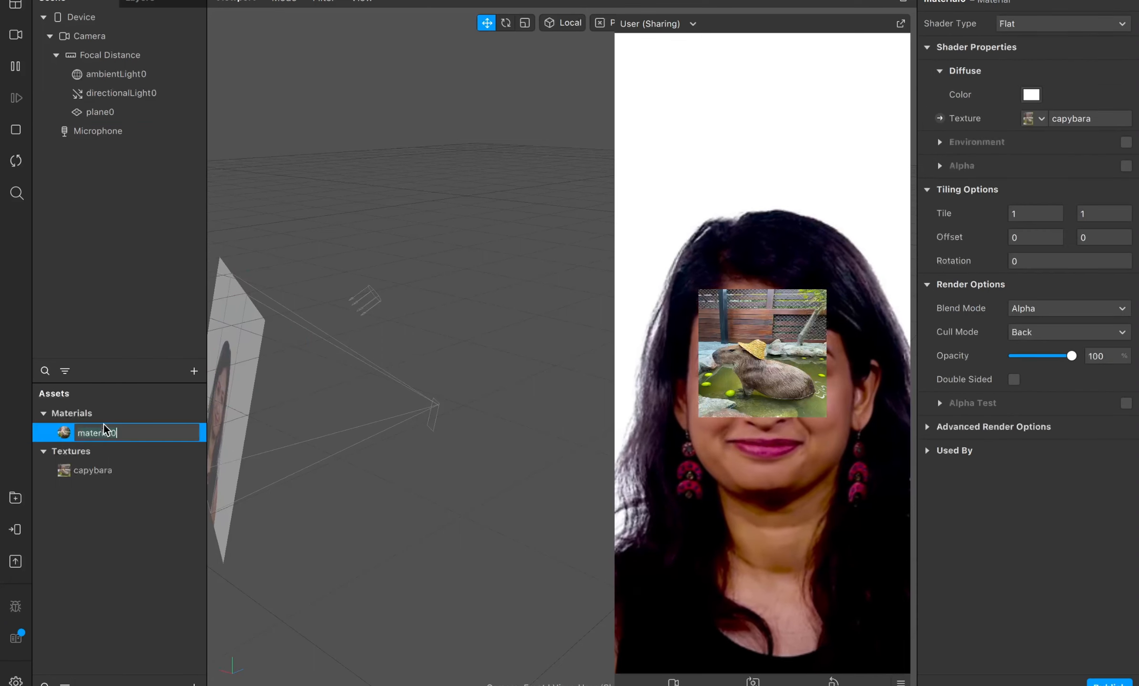
click(95, 469)
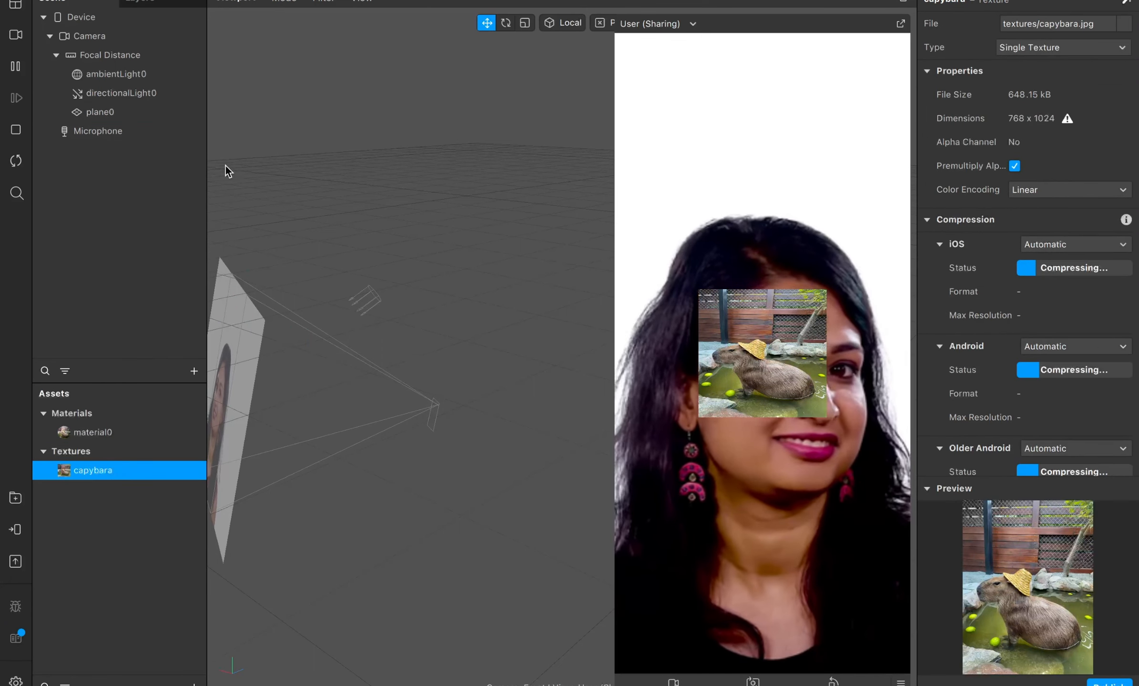
double_click(97, 112)
text(ca)
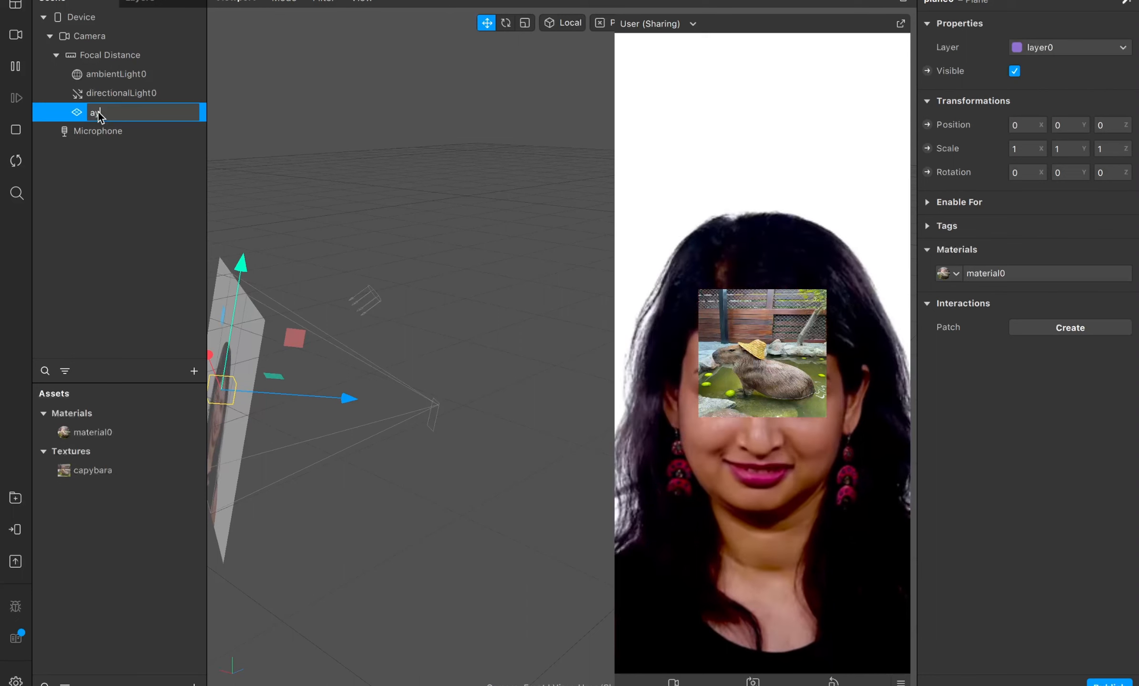
text(pyb)
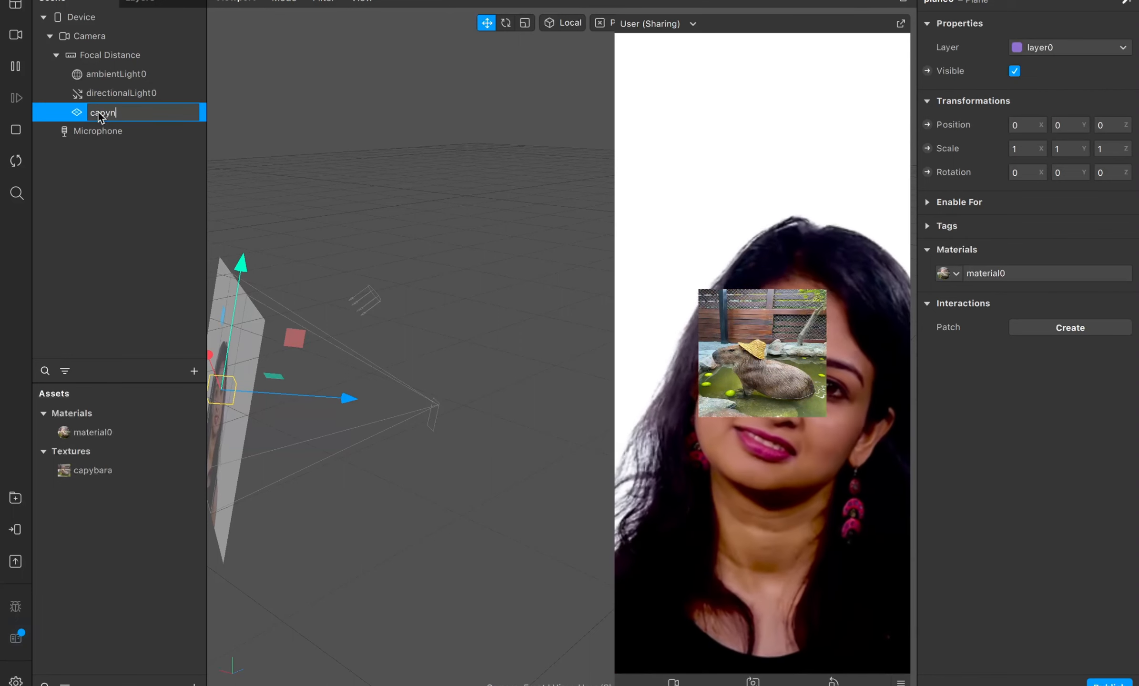
text(ara)
key(Return)
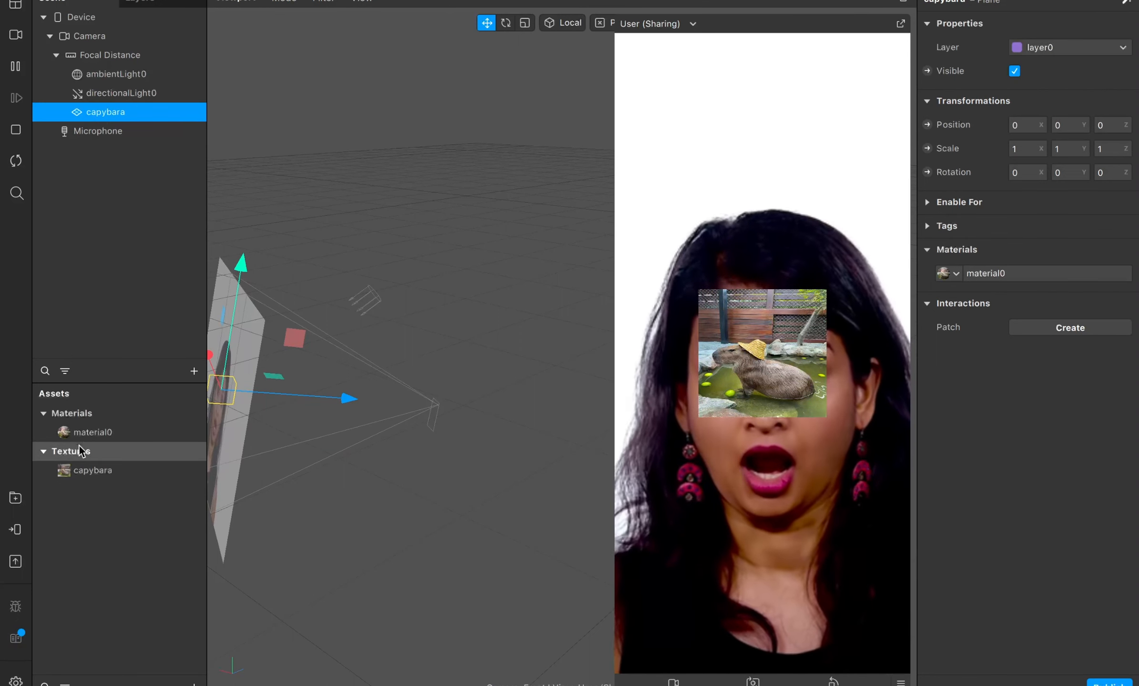
- Rename the plane's material as capybara
double_click(109, 432)
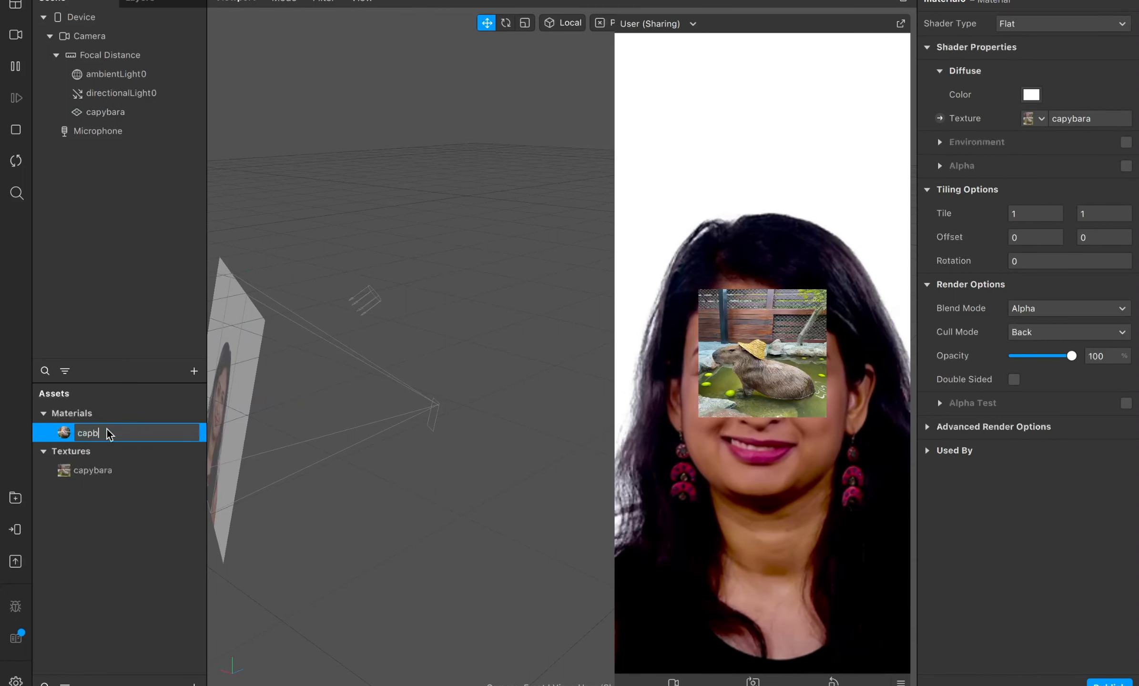
text(capb)
key(BackSpace)
text(ybara)
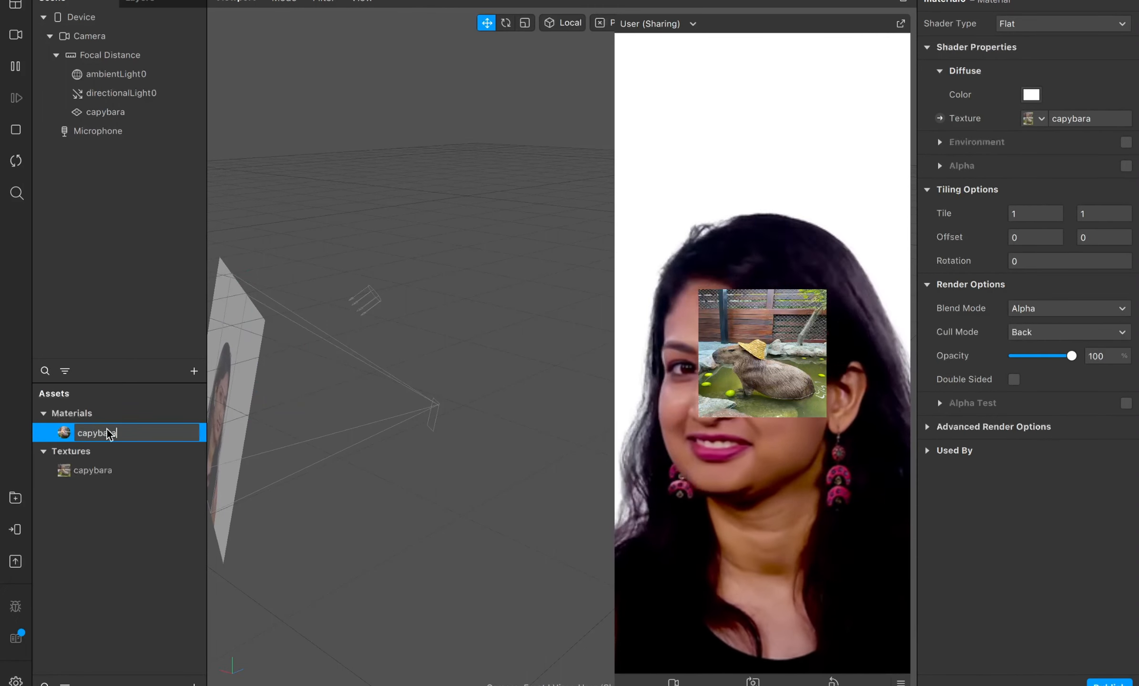
key(Return)
- Set the capybara texture's compression to None for iOS, Android and Older Android, and look over its sampling and tiling settings
click(108, 469)
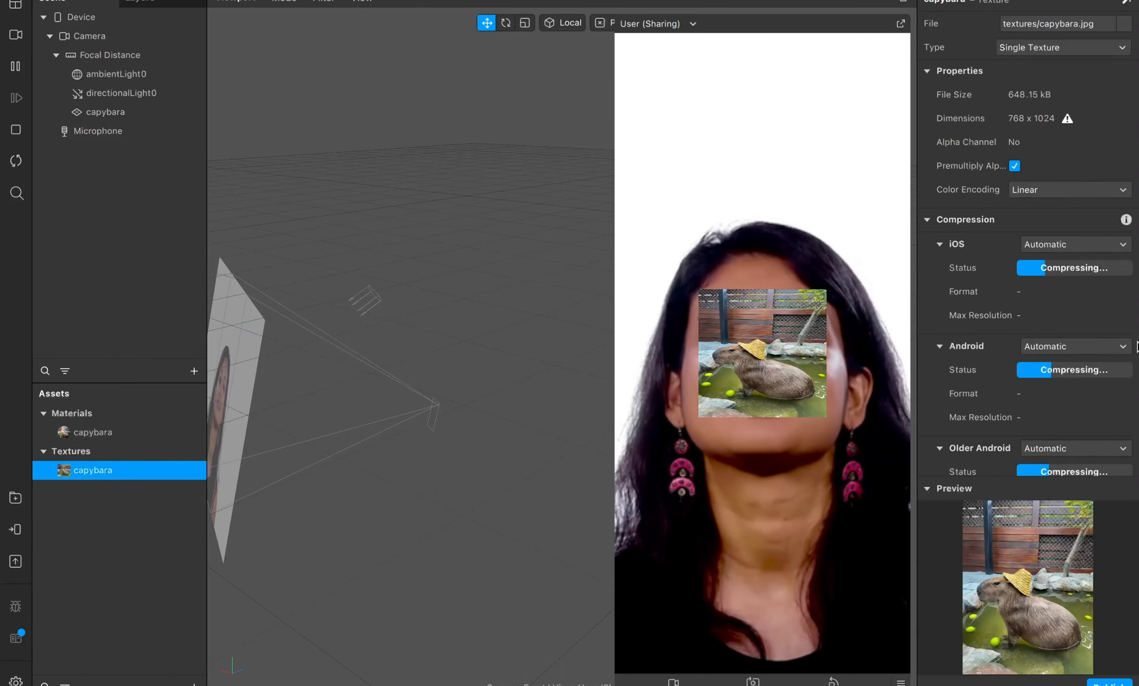
click(1063, 245)
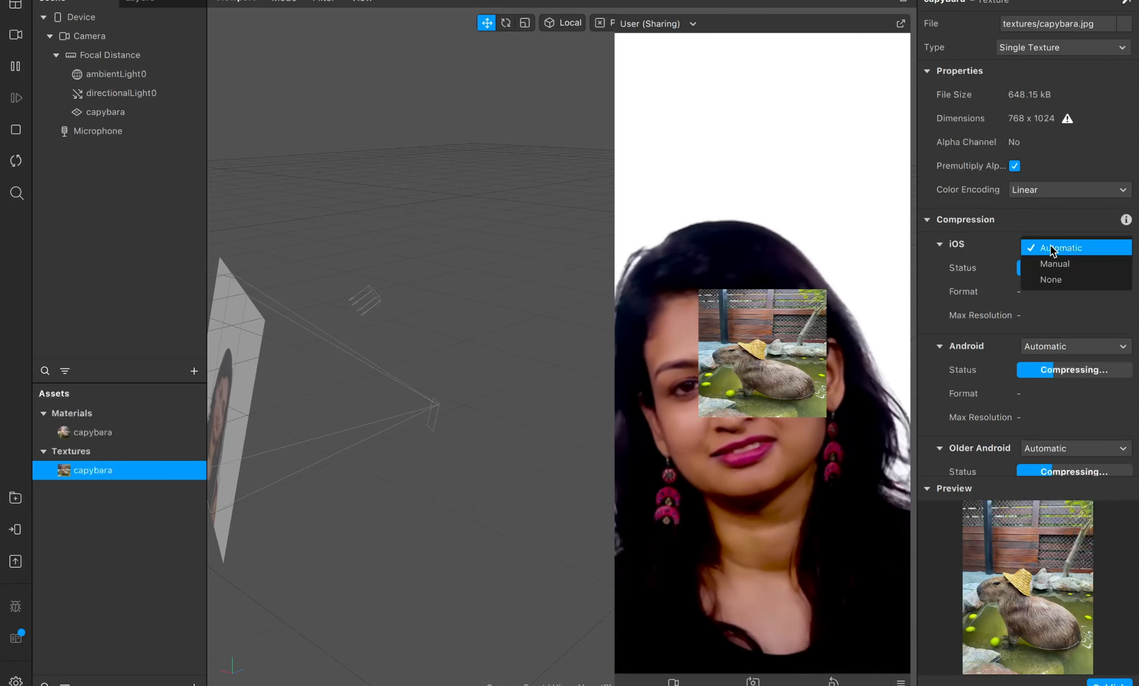
click(1052, 279)
click(1045, 324)
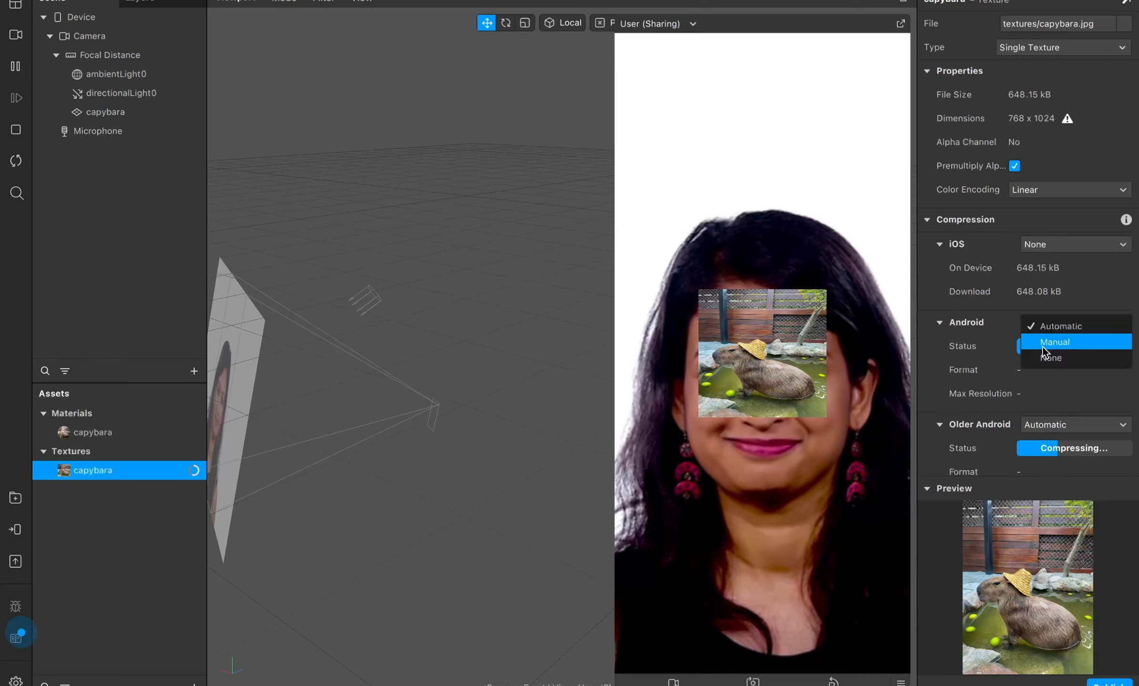
click(1044, 356)
scroll(1042, 353, down, 1)
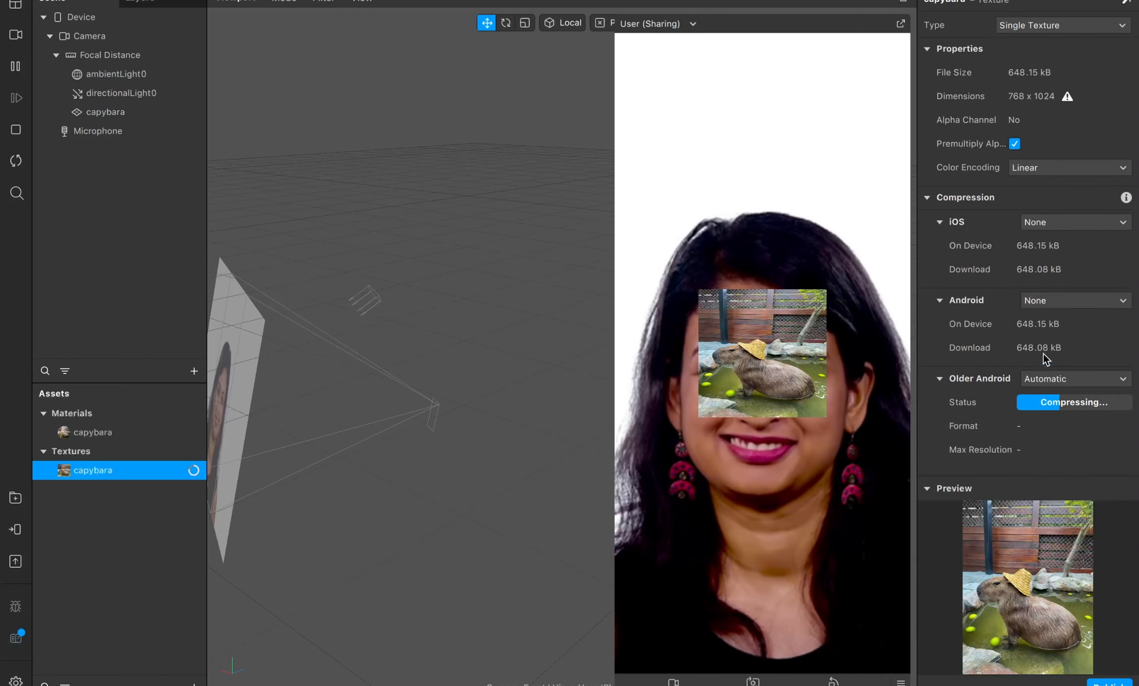
click(1040, 378)
click(1041, 412)
scroll(1041, 412, down, 2)
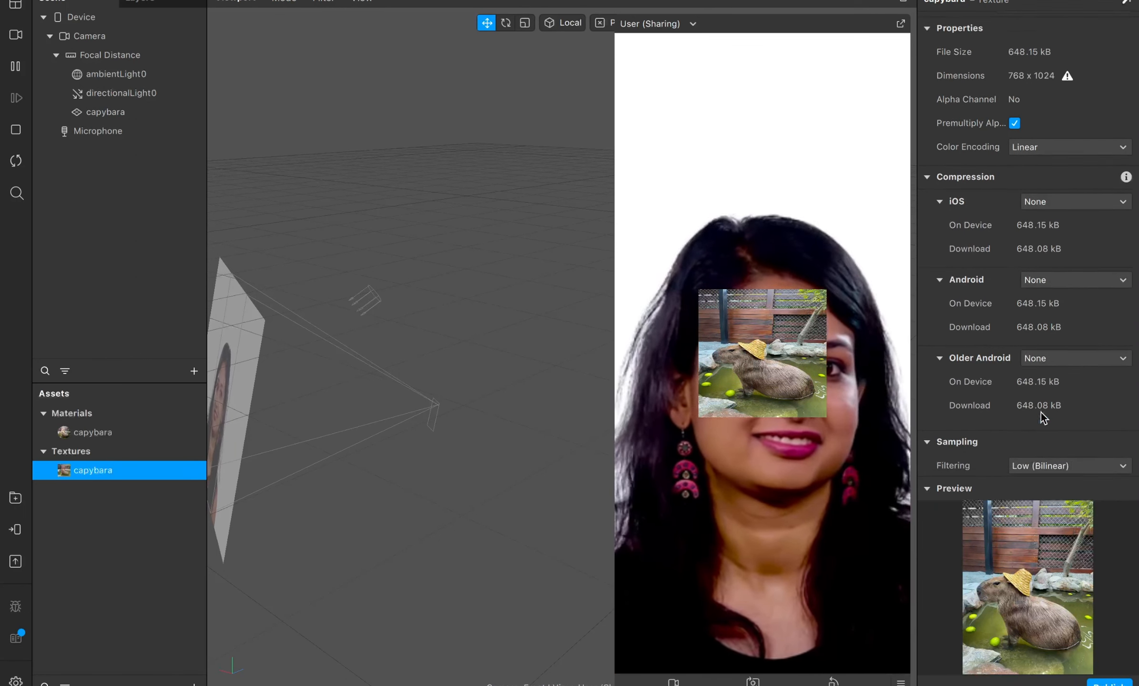
scroll(1041, 412, down, 2)
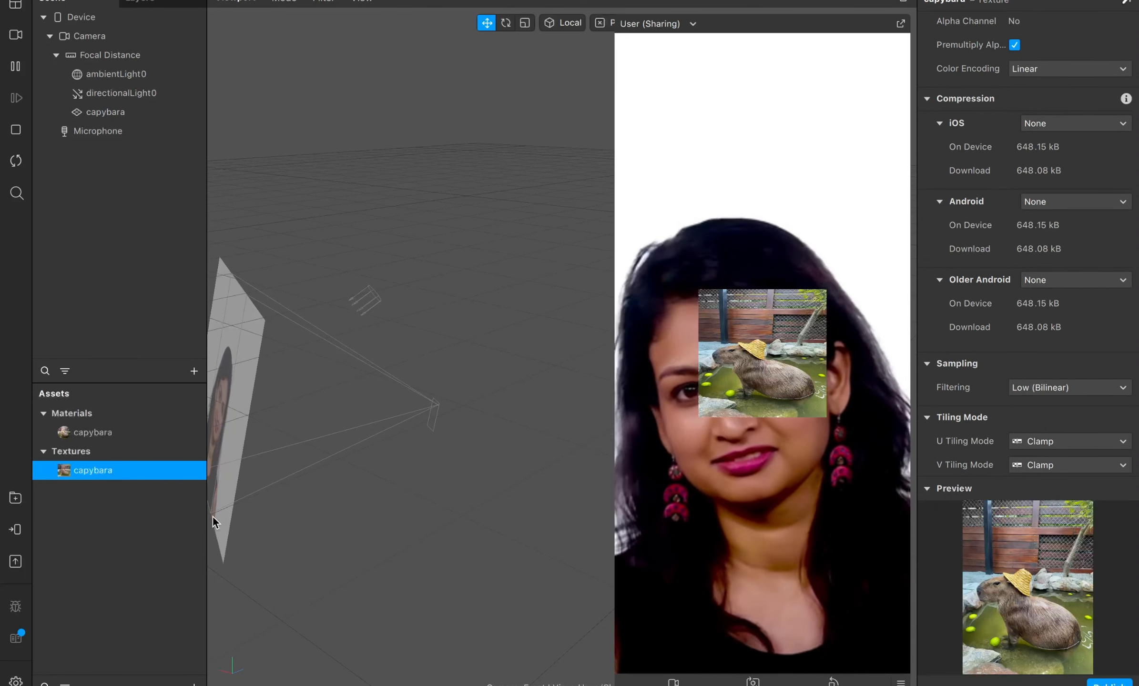
scroll(1034, 315, down, 1)
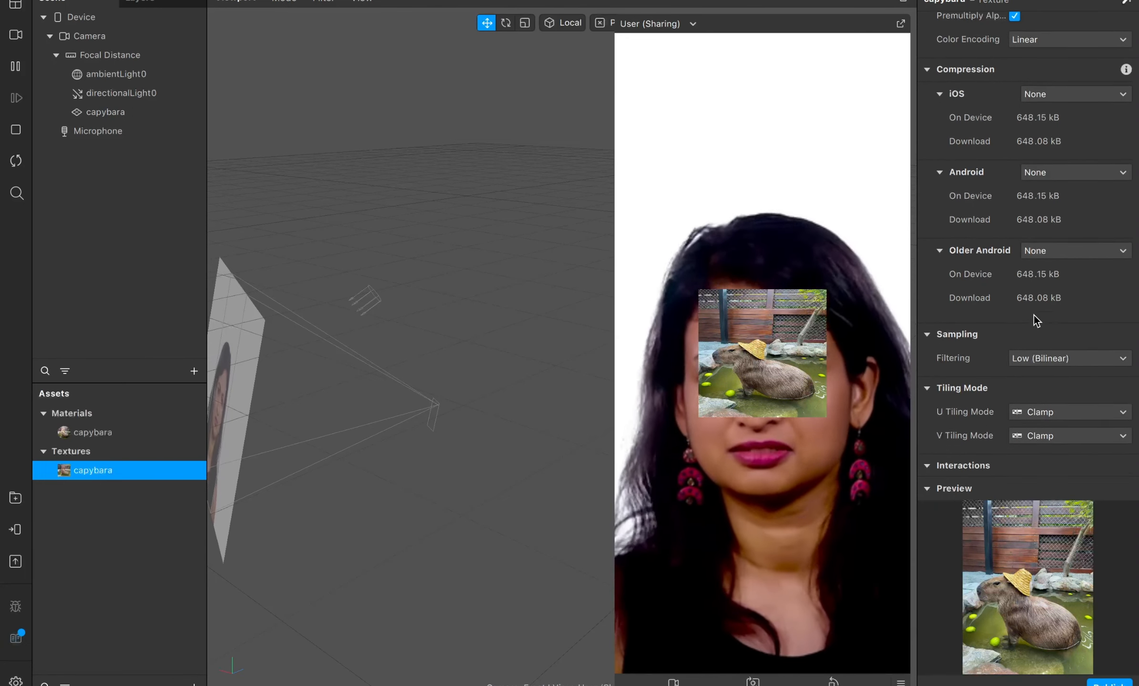
scroll(1034, 315, up, 4)
scroll(1034, 315, down, 2)
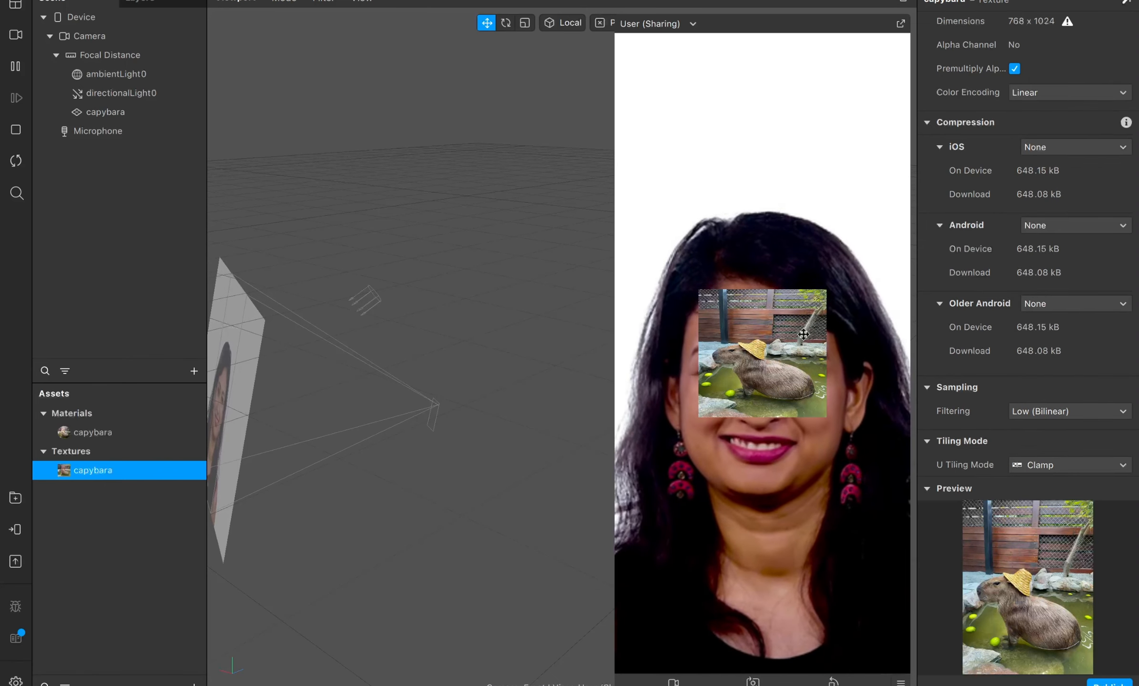
- Open and close the AR Library, and view the options for testing the effect on a device
click(19, 502)
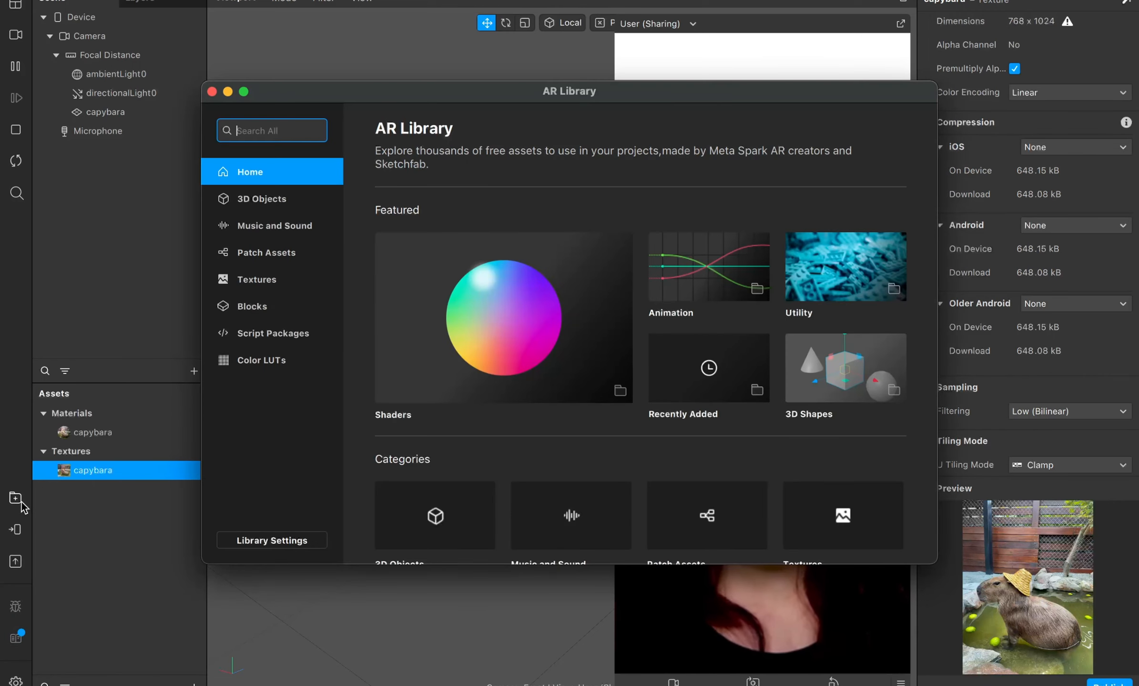
click(214, 92)
click(17, 531)
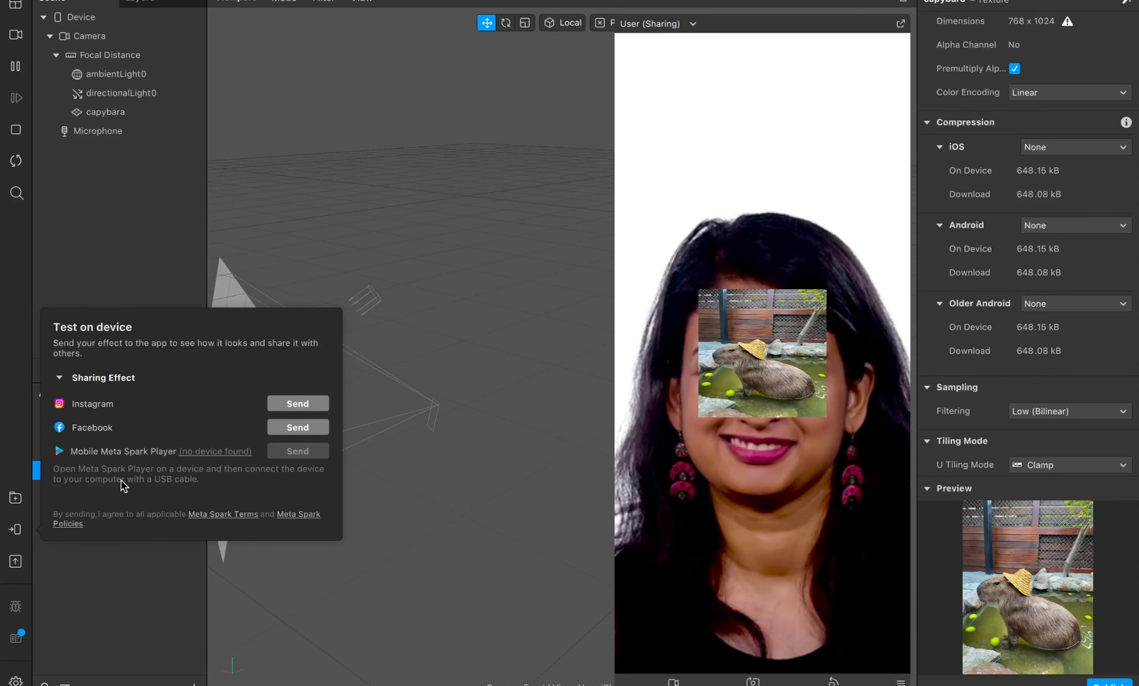
click(24, 453)
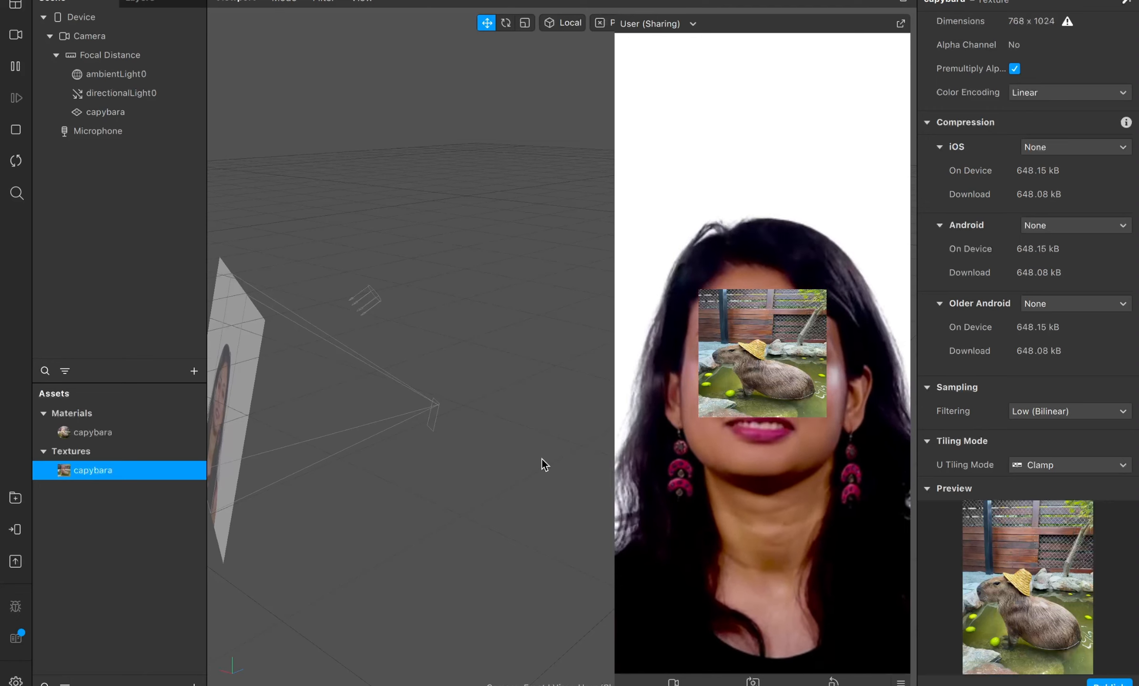
- Review the effect's file sizes and asset summary from the publishing options, and return to the publishing options
click(22, 563)
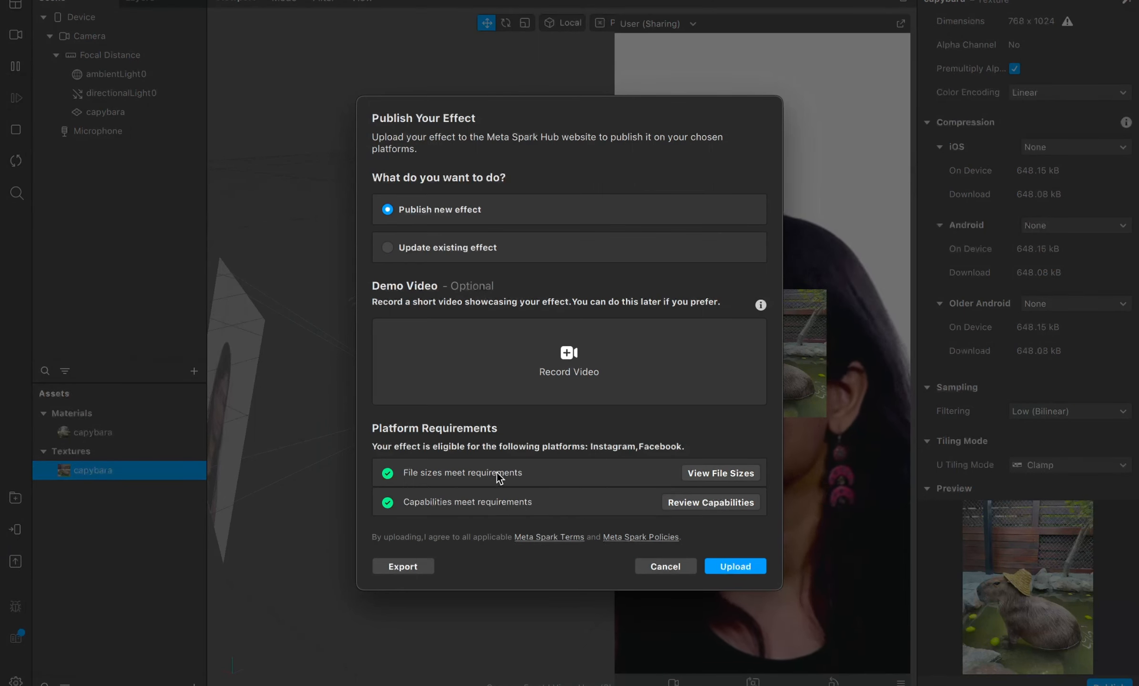
click(718, 473)
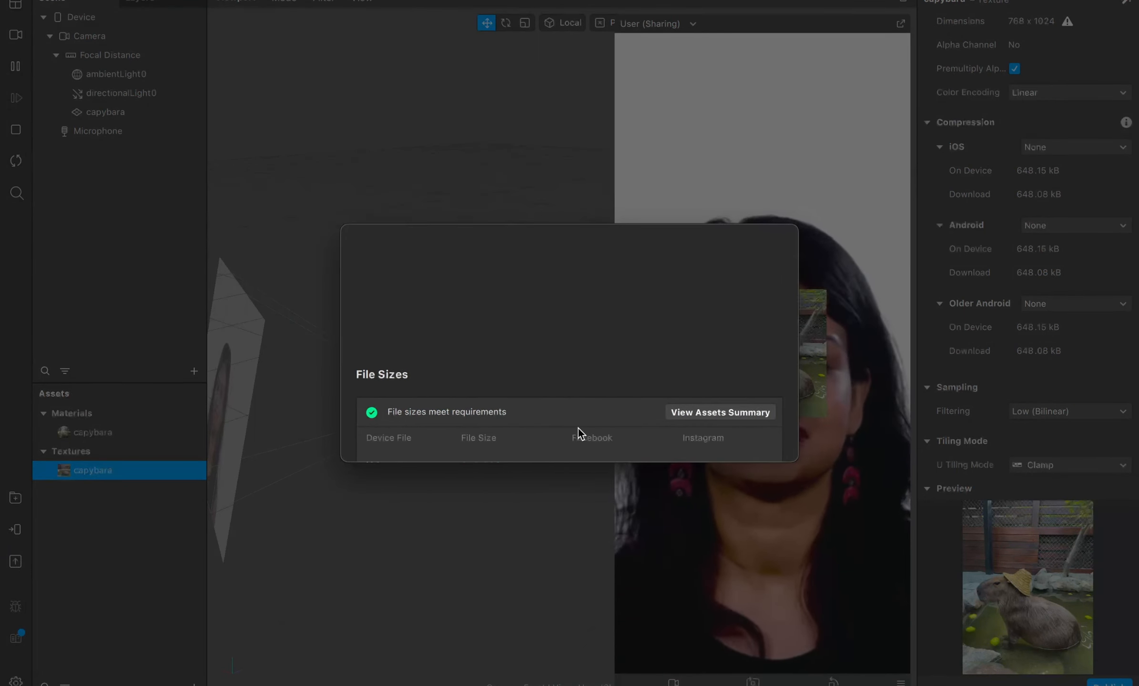
click(705, 406)
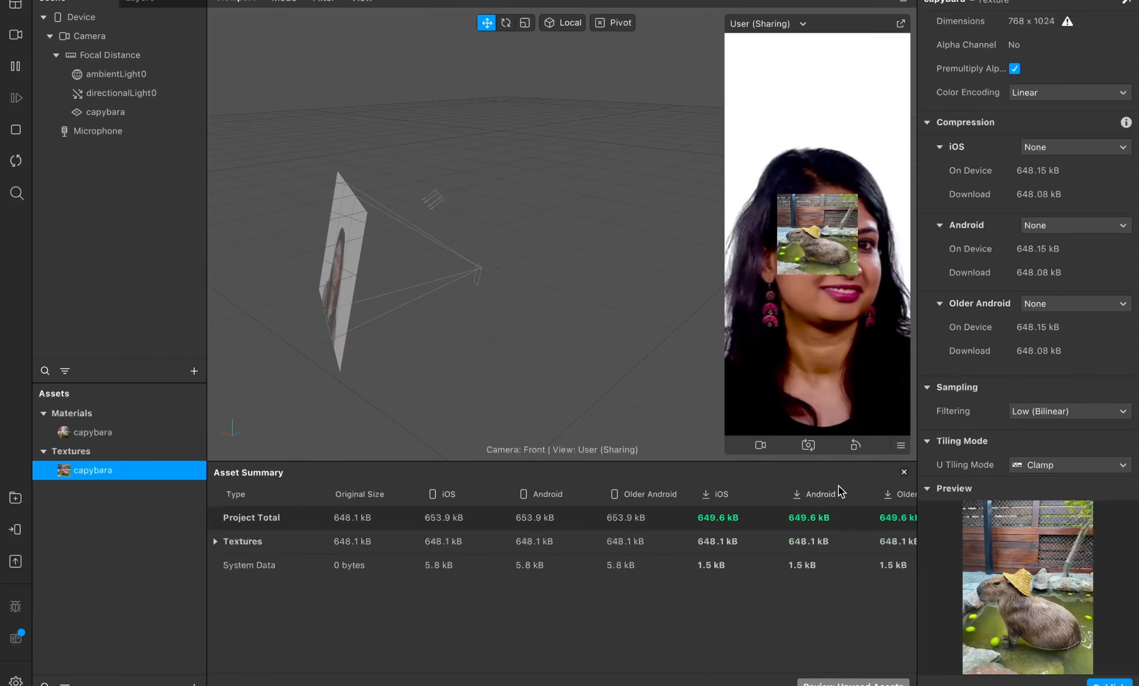
click(905, 476)
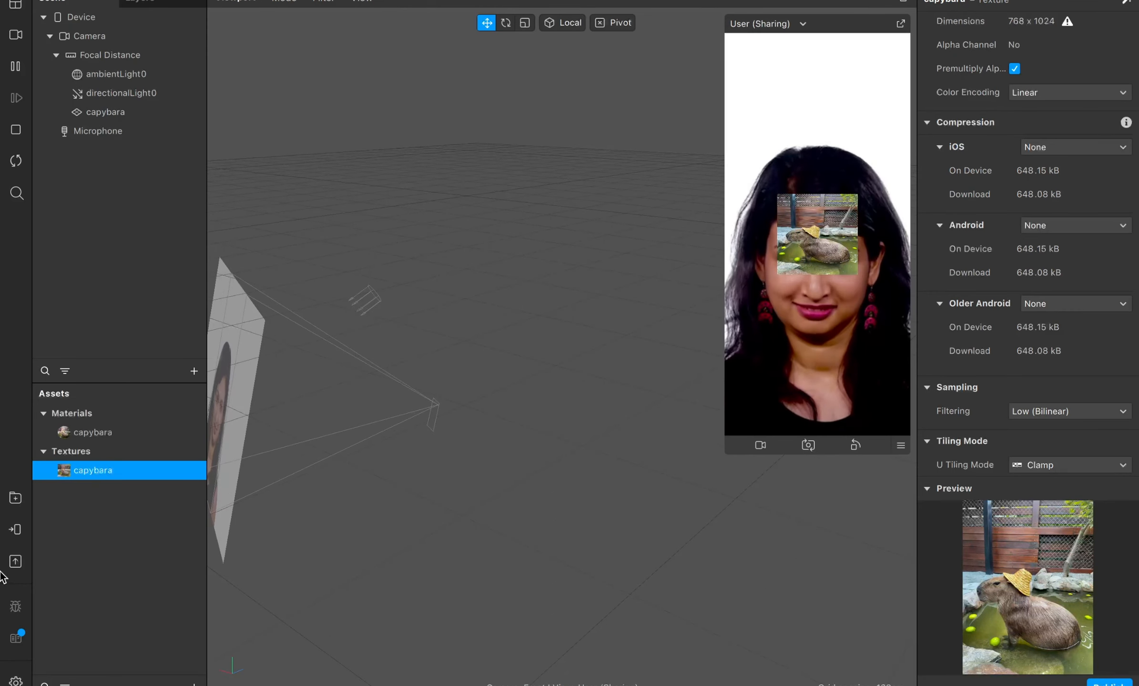
click(14, 563)
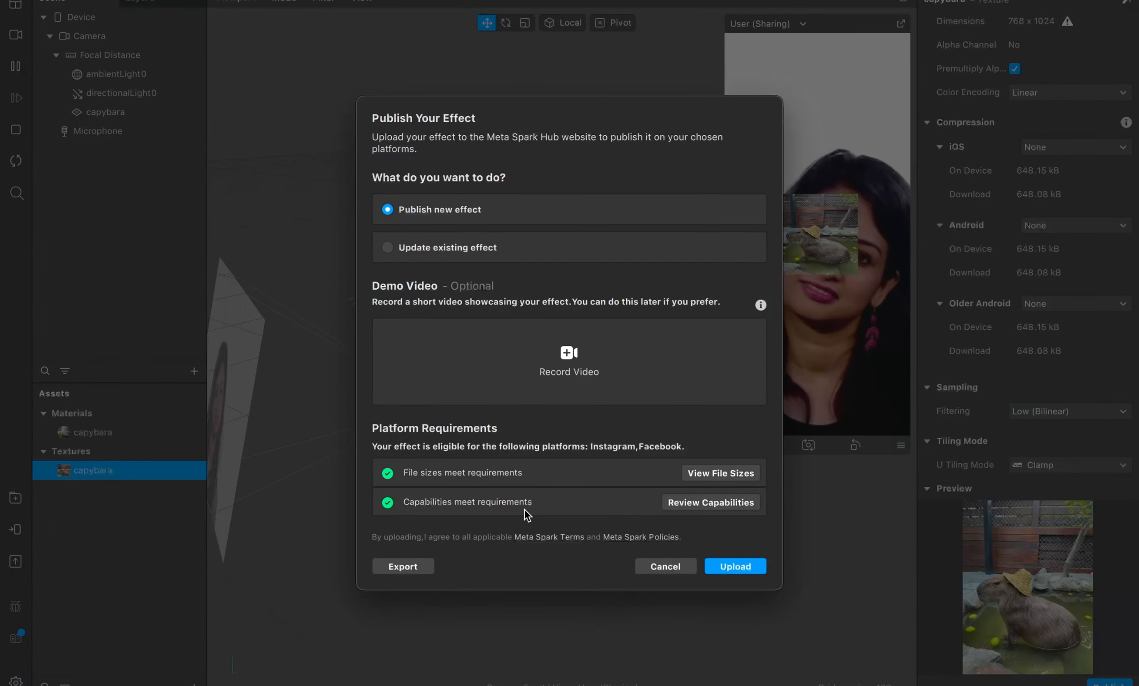
- Review the effect's capabilities and export the effect as capybara to the Downloads folder
click(720, 504)
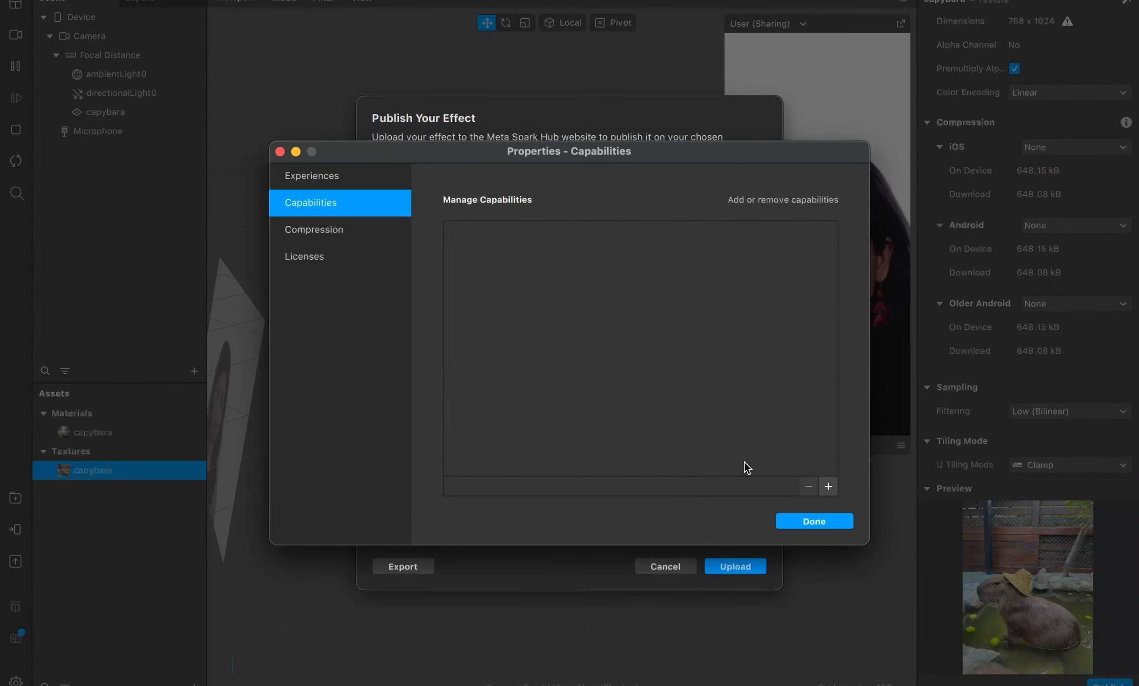
click(790, 520)
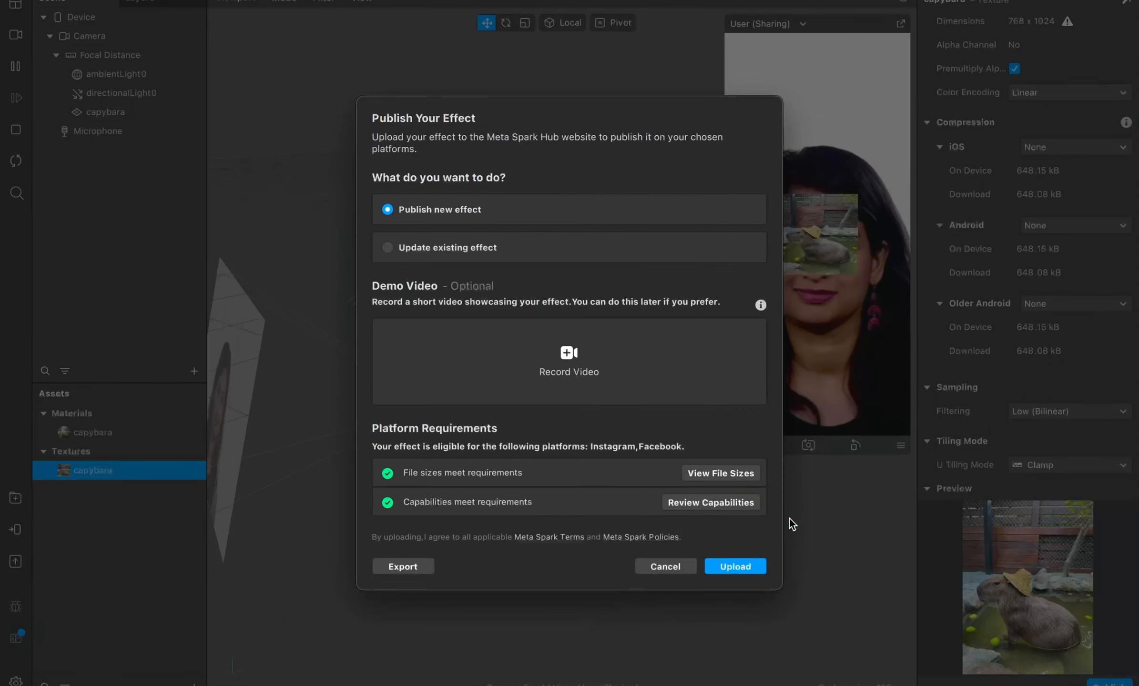
click(416, 562)
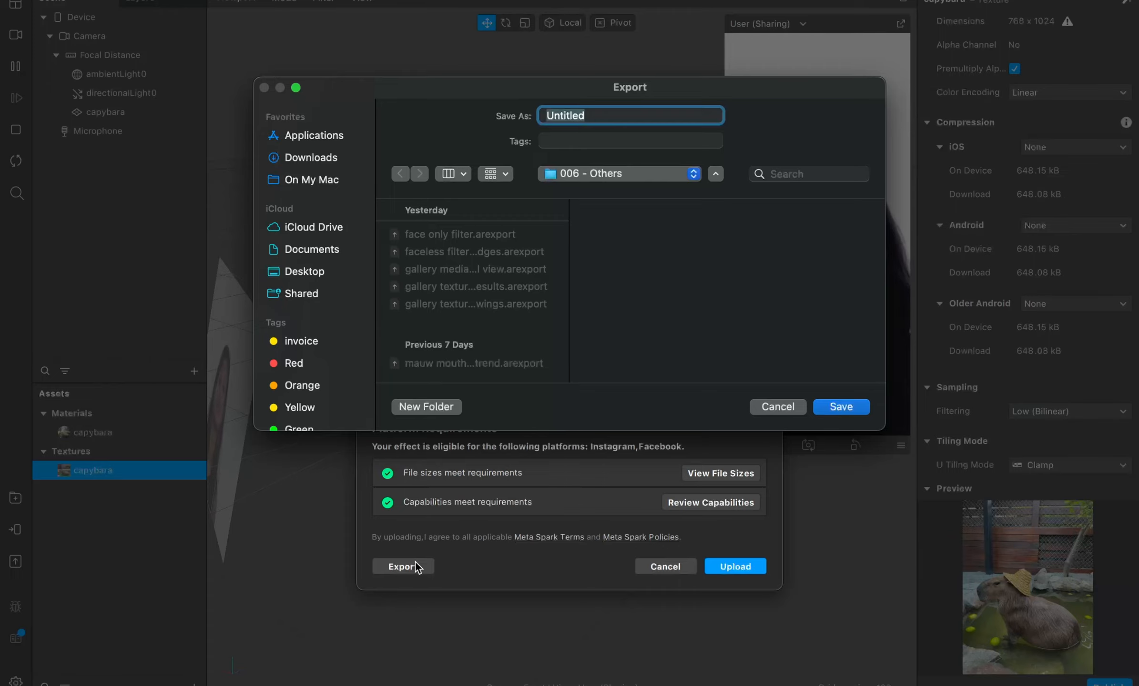
click(320, 157)
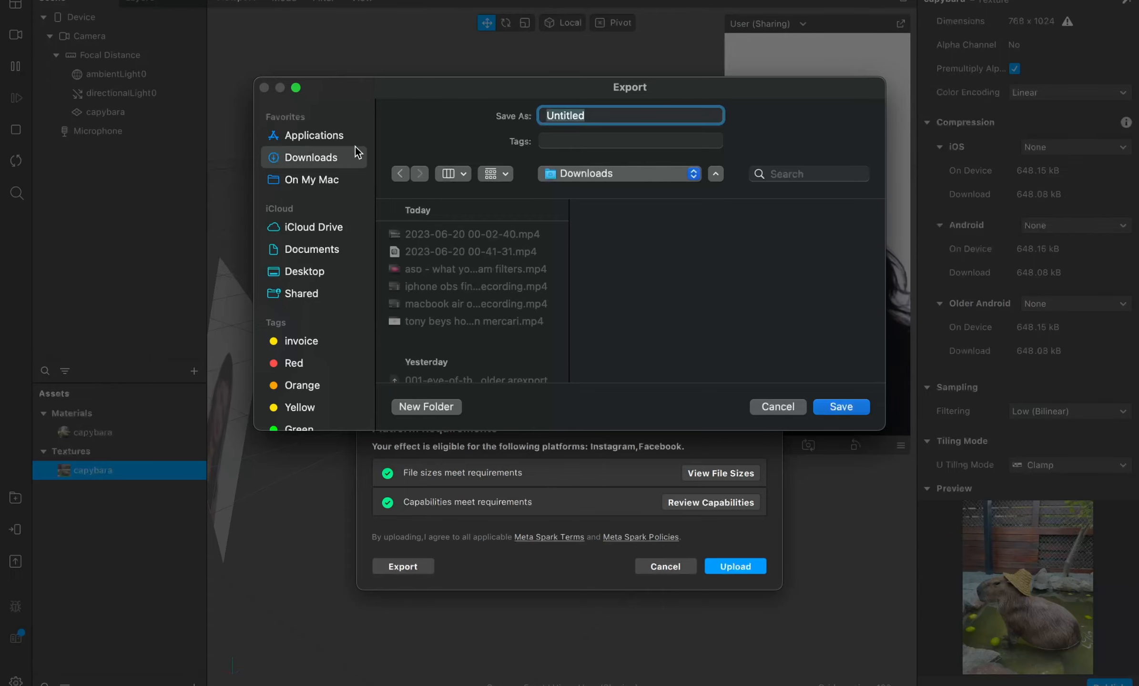
text(capybara)
key(Return)
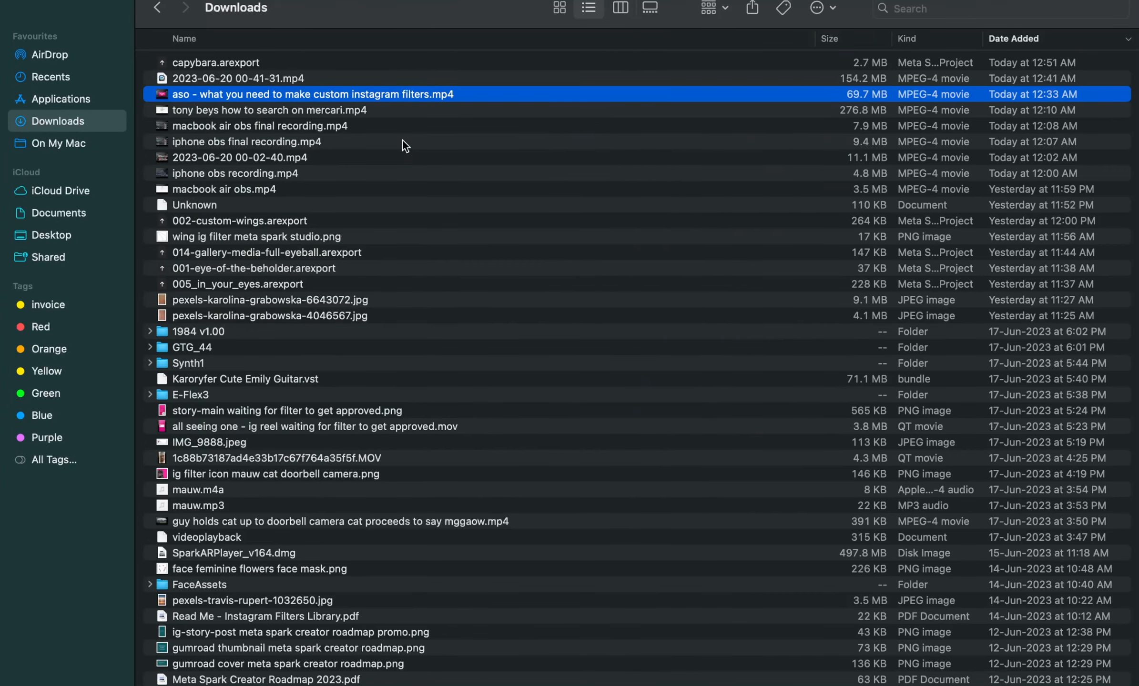
key(ctrl+Left)
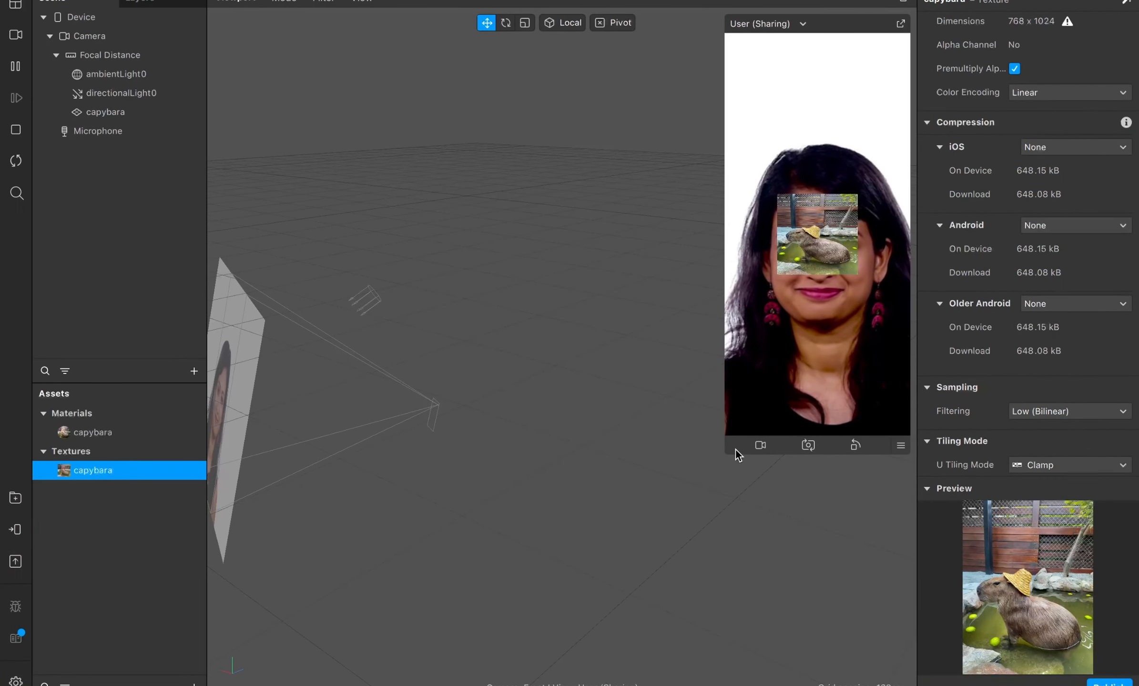
- Enlarge the simulator preview, and show the Patch Editor with more height below the viewport
drag(735, 449, 618, 602)
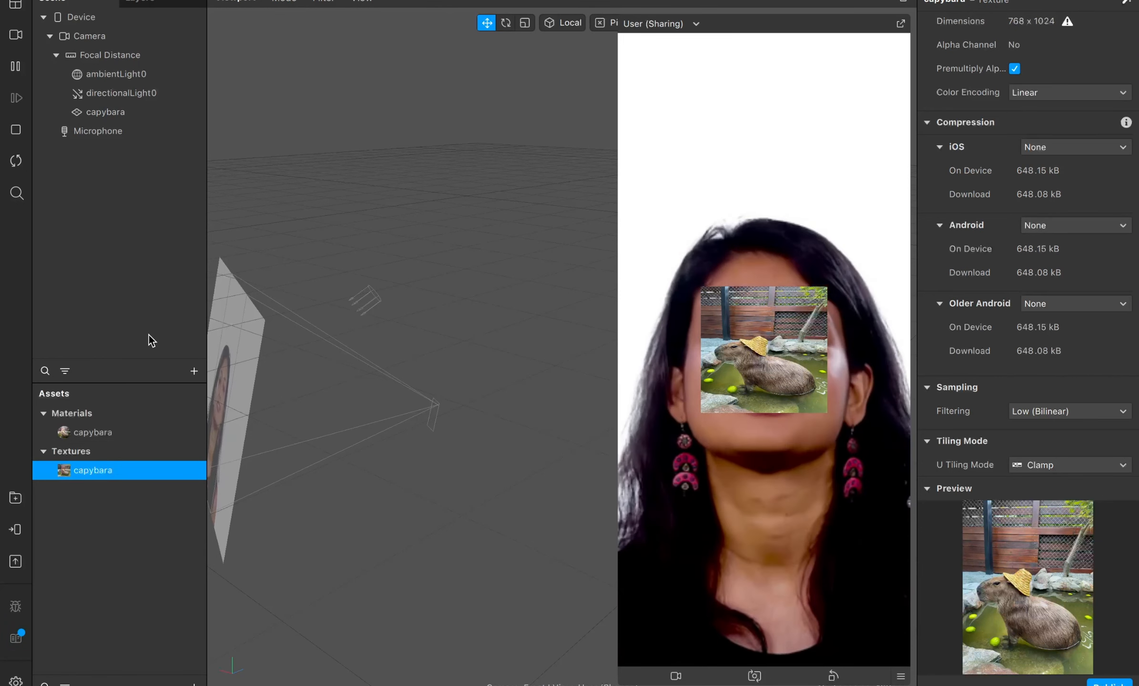
click(16, 4)
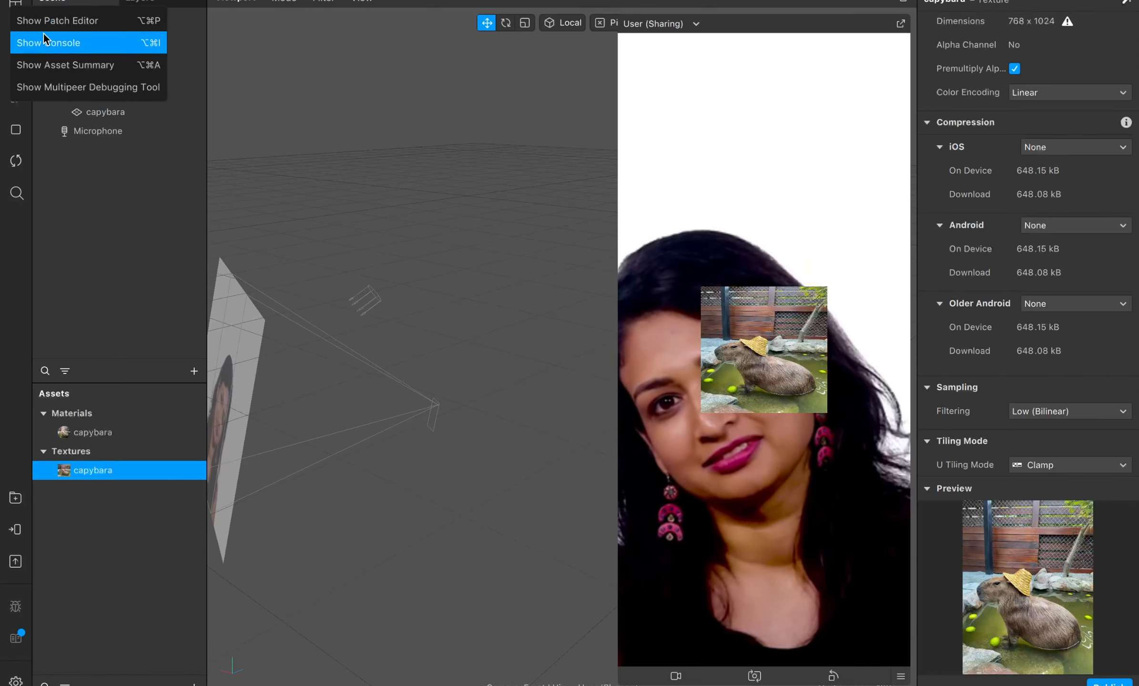
click(95, 245)
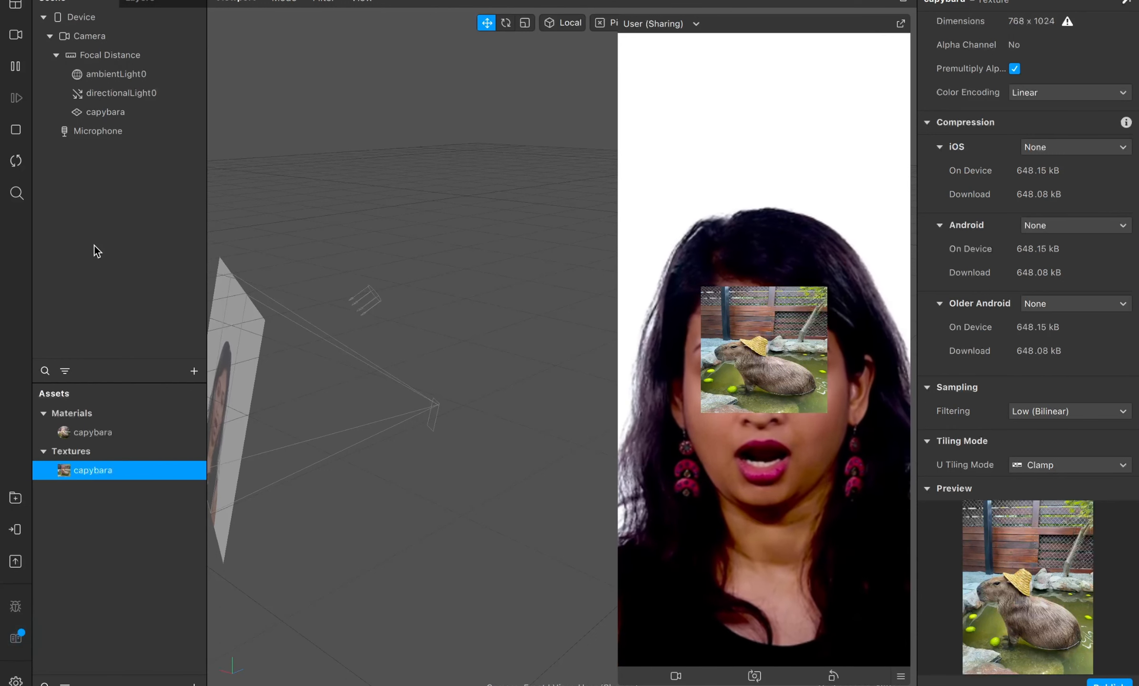
key(alt+super+p)
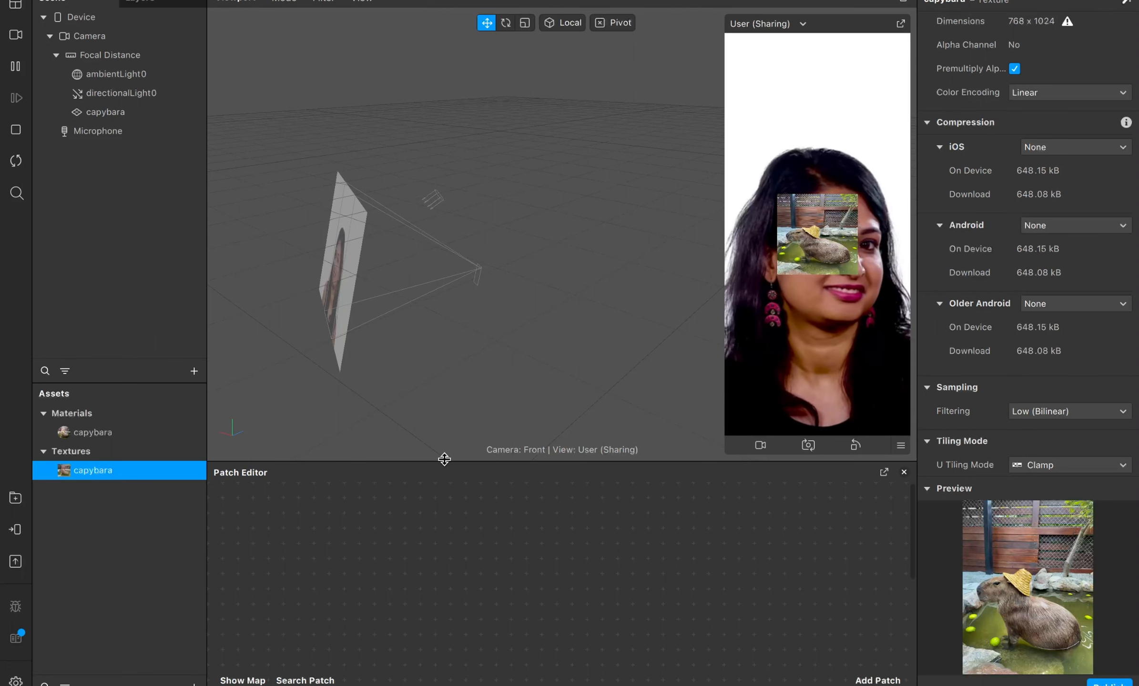
drag(444, 462, 444, 403)
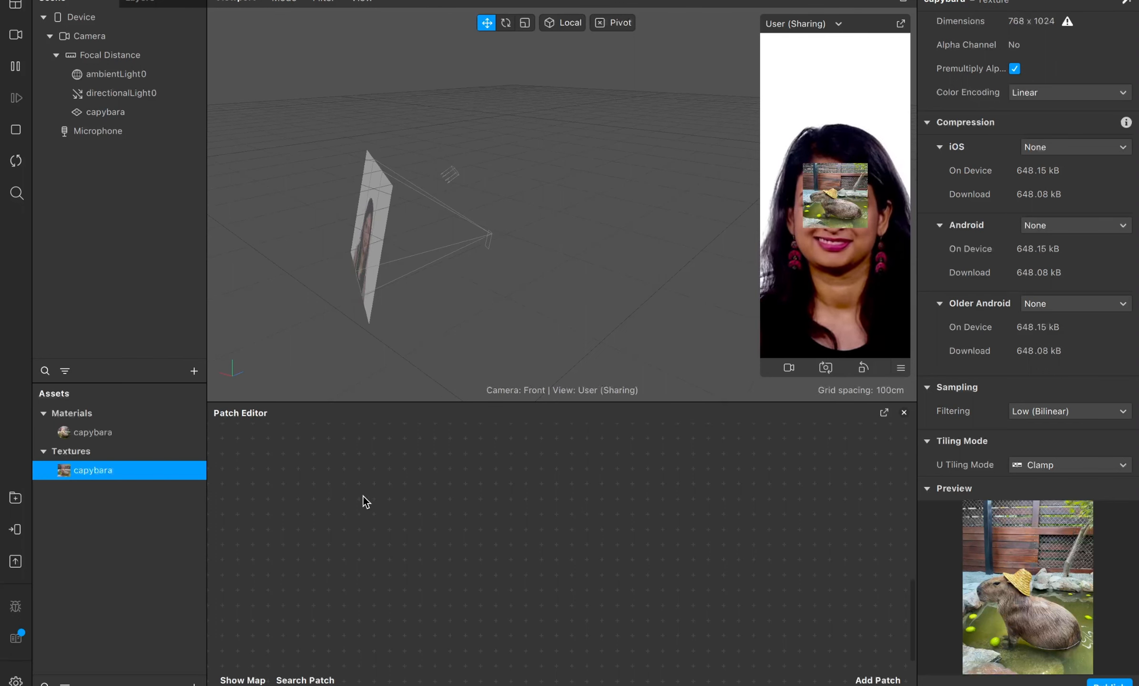
- Add a Loop Animation patch and start a new connected patch from its Progress output
double_click(490, 502)
text(loop)
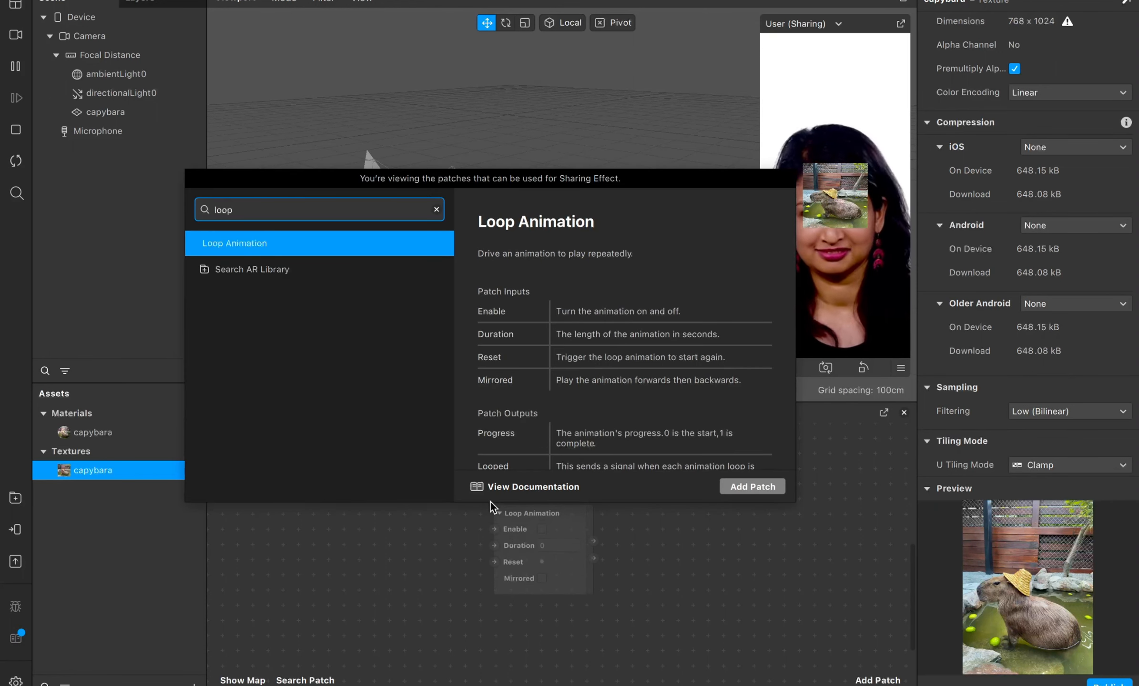
key(Return)
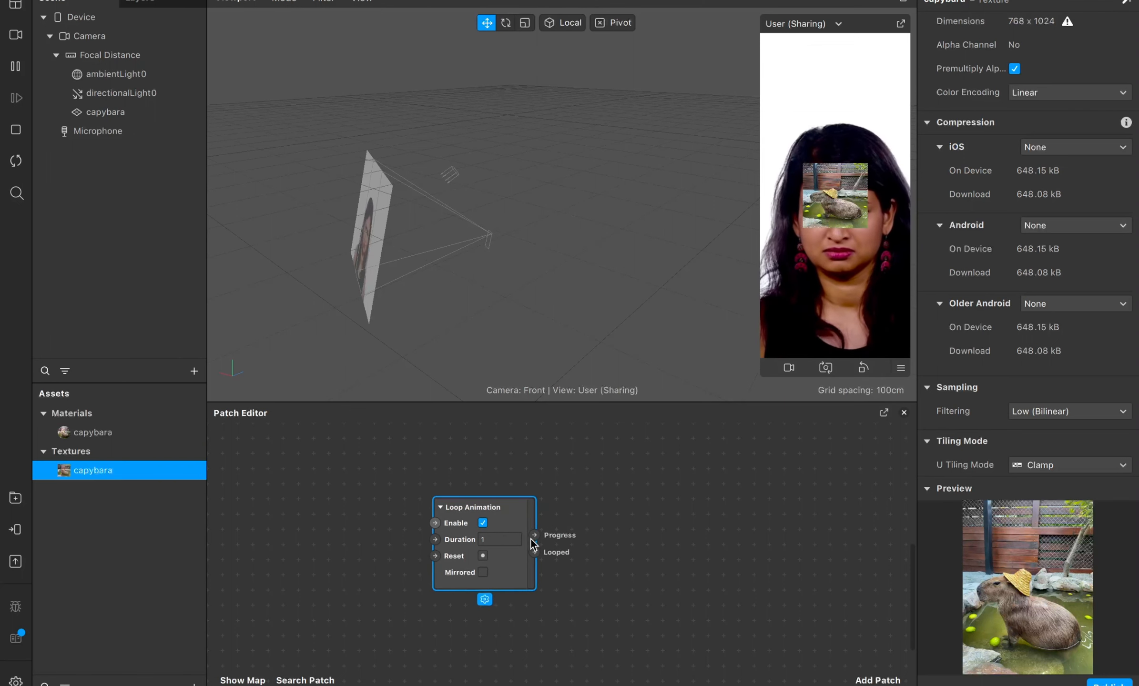
drag(566, 528, 596, 524)
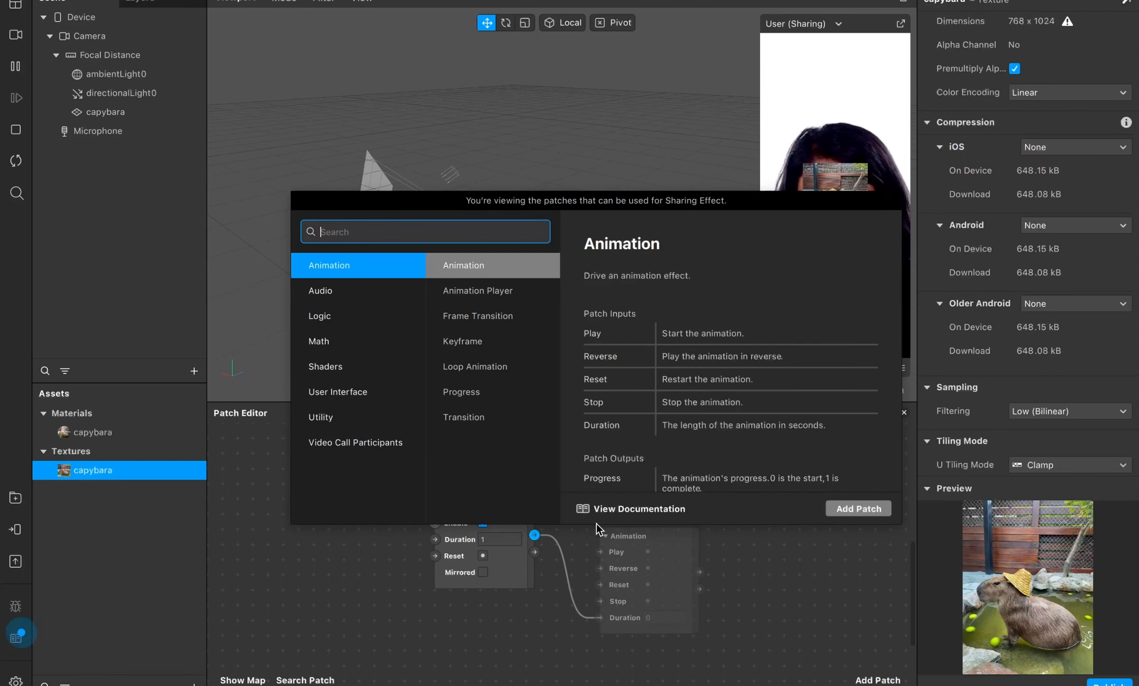
text(ani)
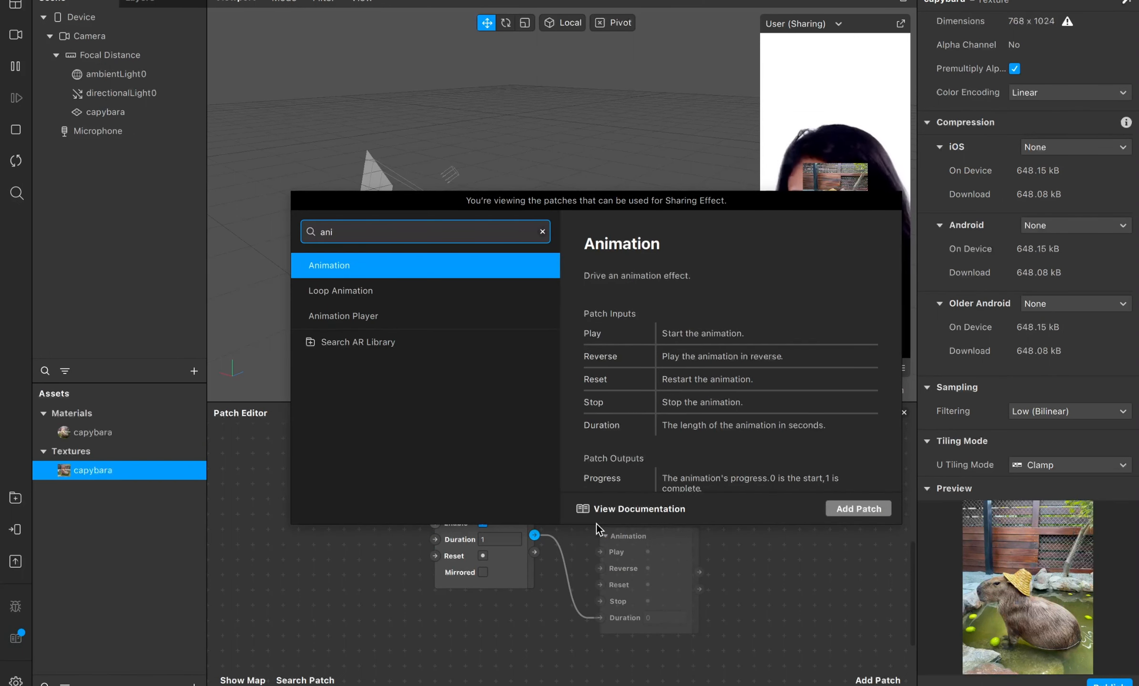
key(BackSpace)
key(BackSpace)
key(BackSpace)
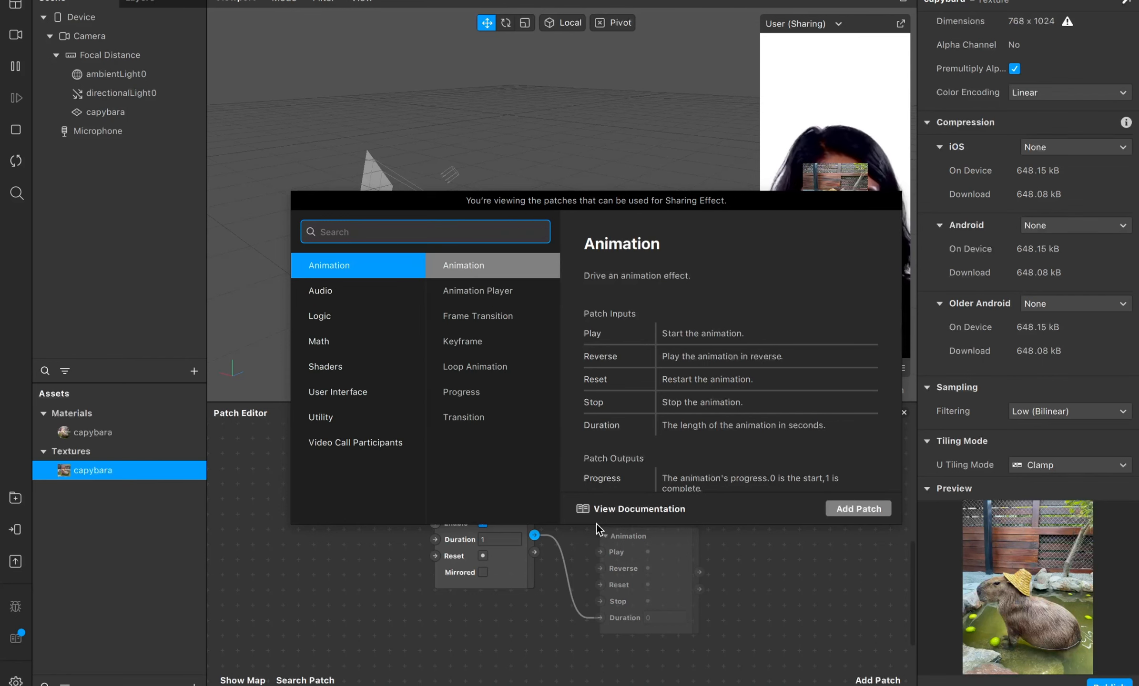
text(l)
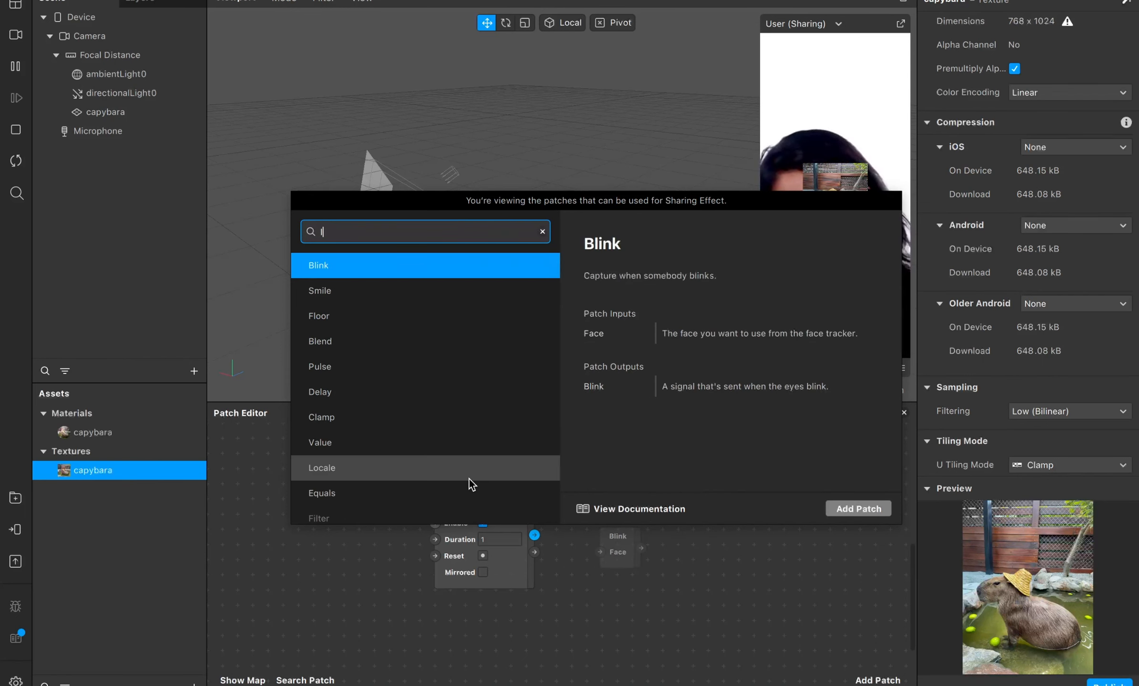
text(oop)
key(BackSpace)
key(BackSpace)
key(BackSpace)
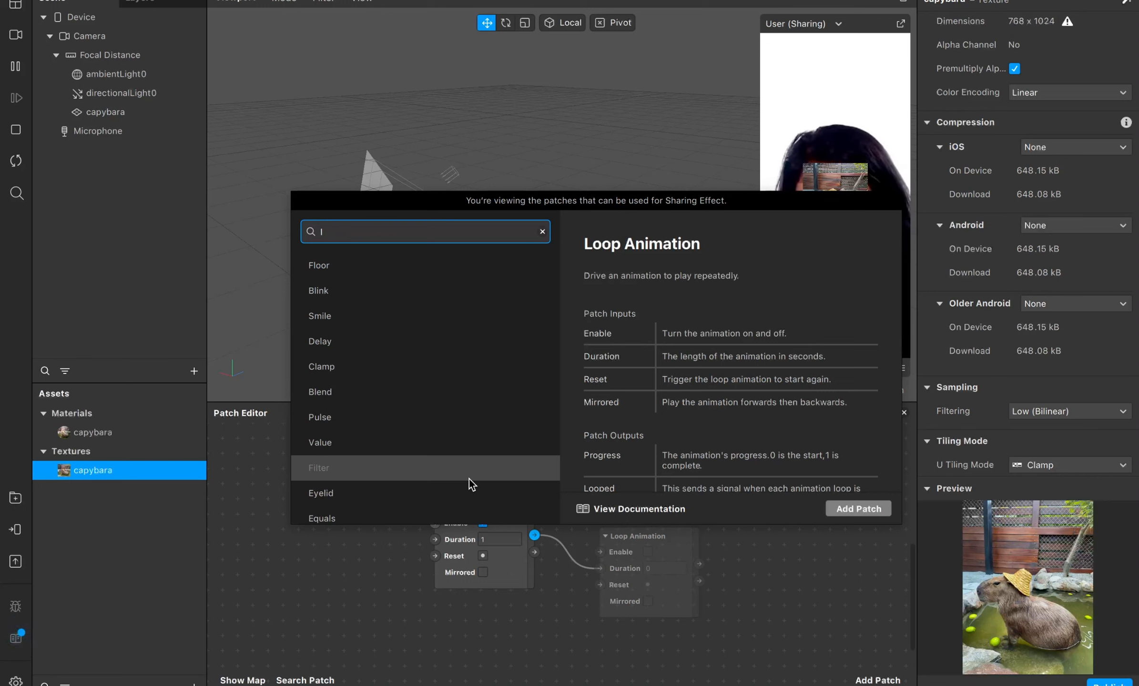
key(BackSpace)
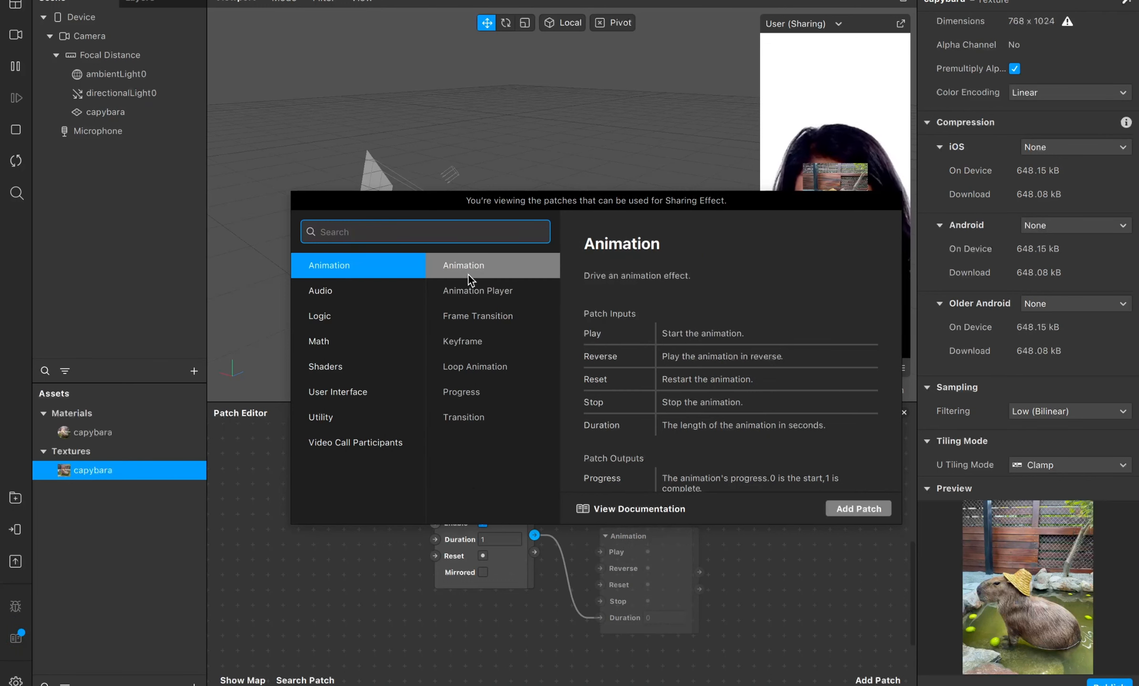
key(Down)
key(Down)
key(Up)
key(Up)
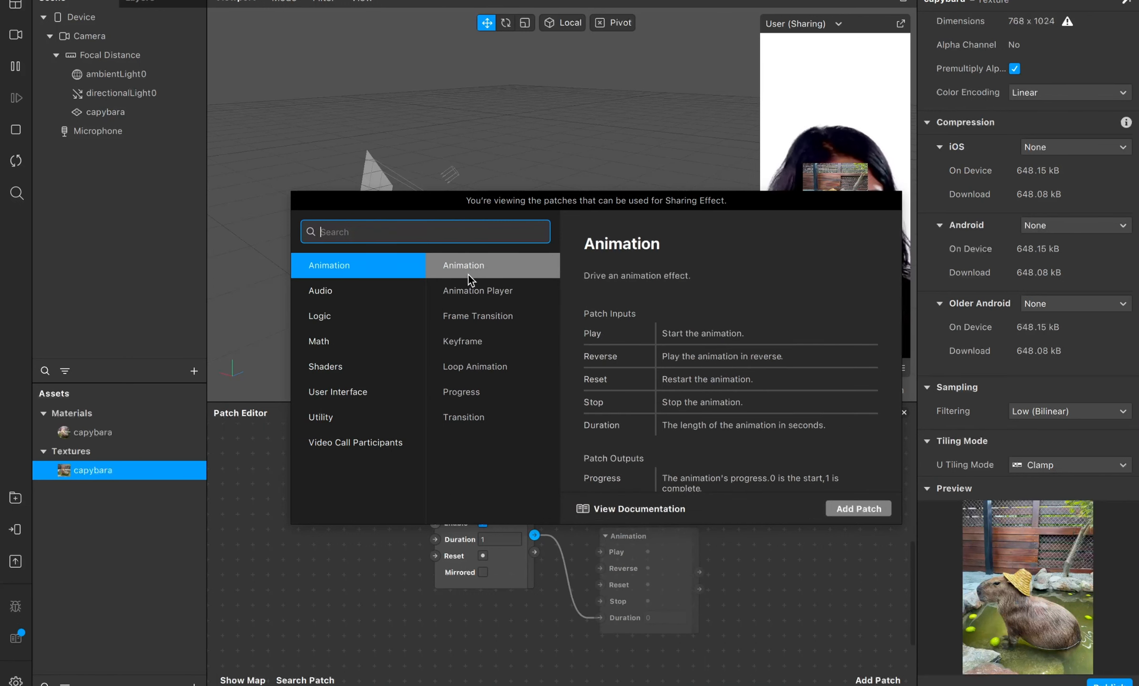
- Add a Transition patch from the Animation category, connected to the Loop Animation's Progress output
key(Right)
key(Down)
key(Down)
key(Down)
key(Down)
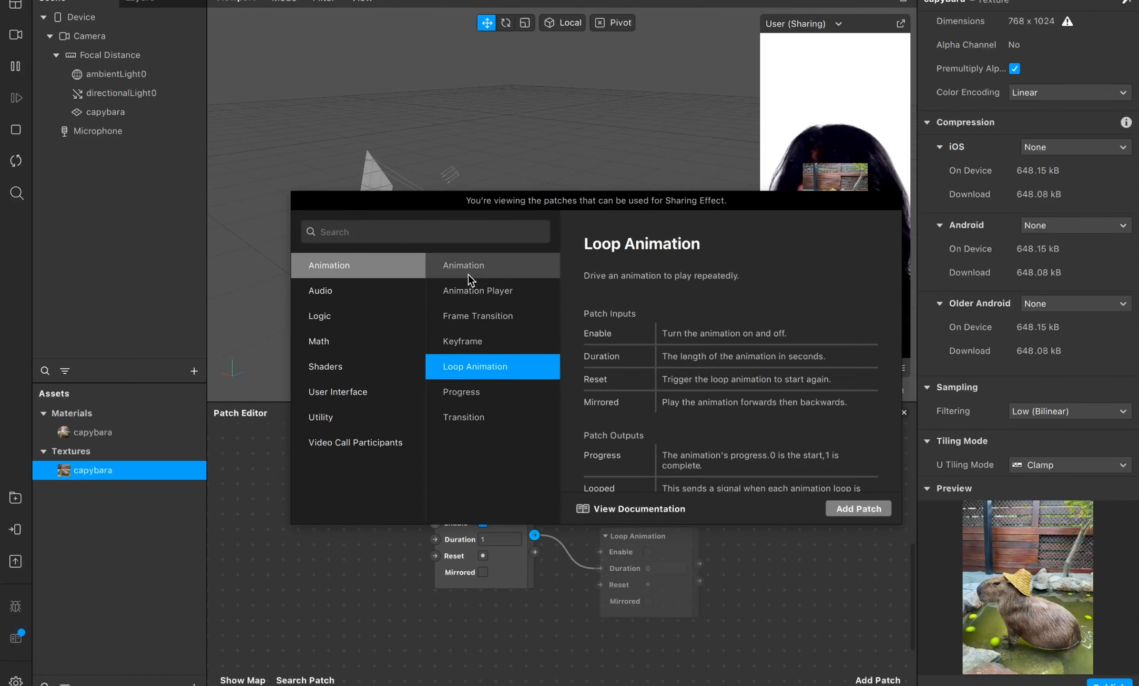
key(Down)
key(Down)
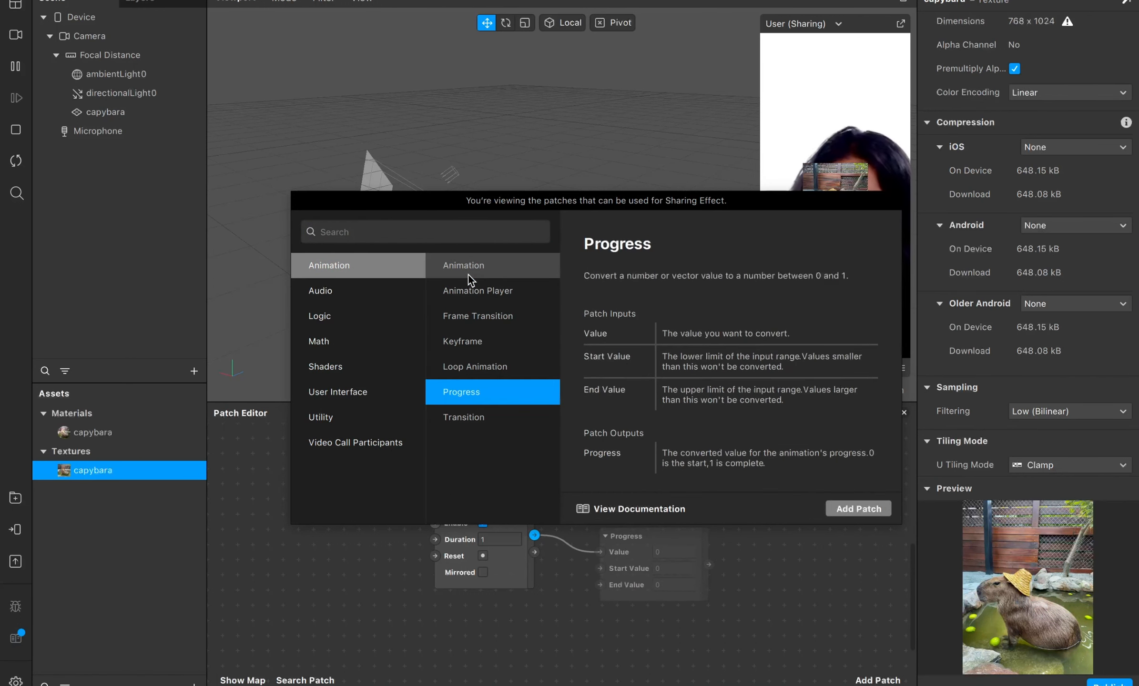
key(Escape)
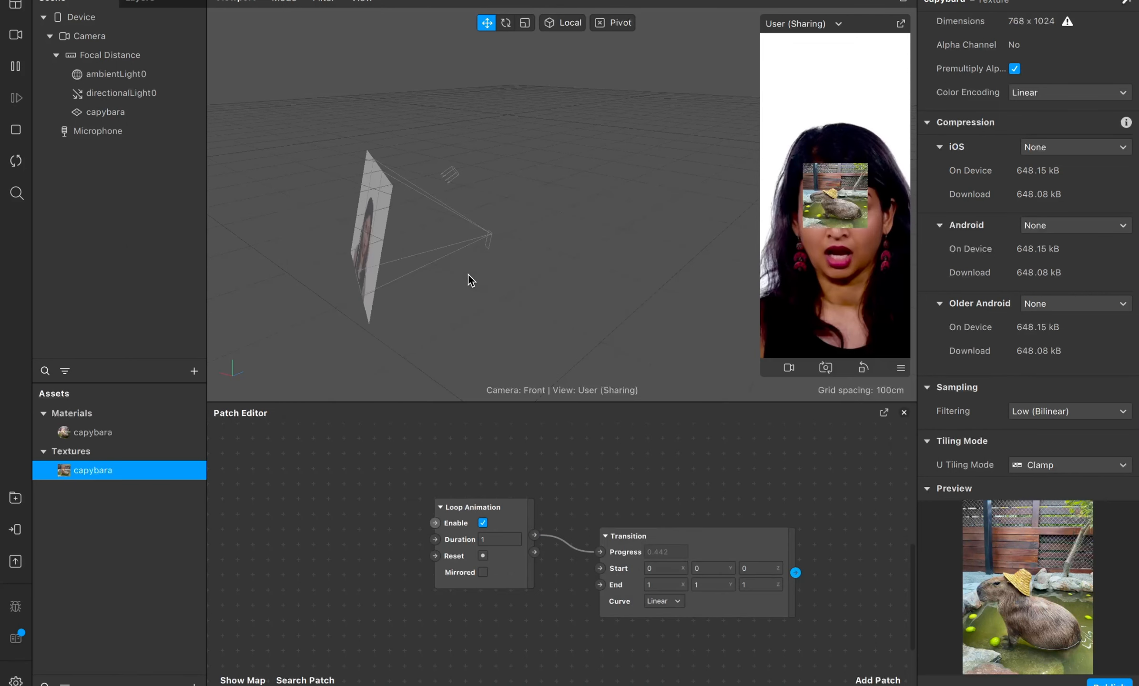
- Create a Scale patch for the capybara plane and place it beside the Transition patch's output
drag(567, 502, 561, 502)
scroll(561, 503, right, 5)
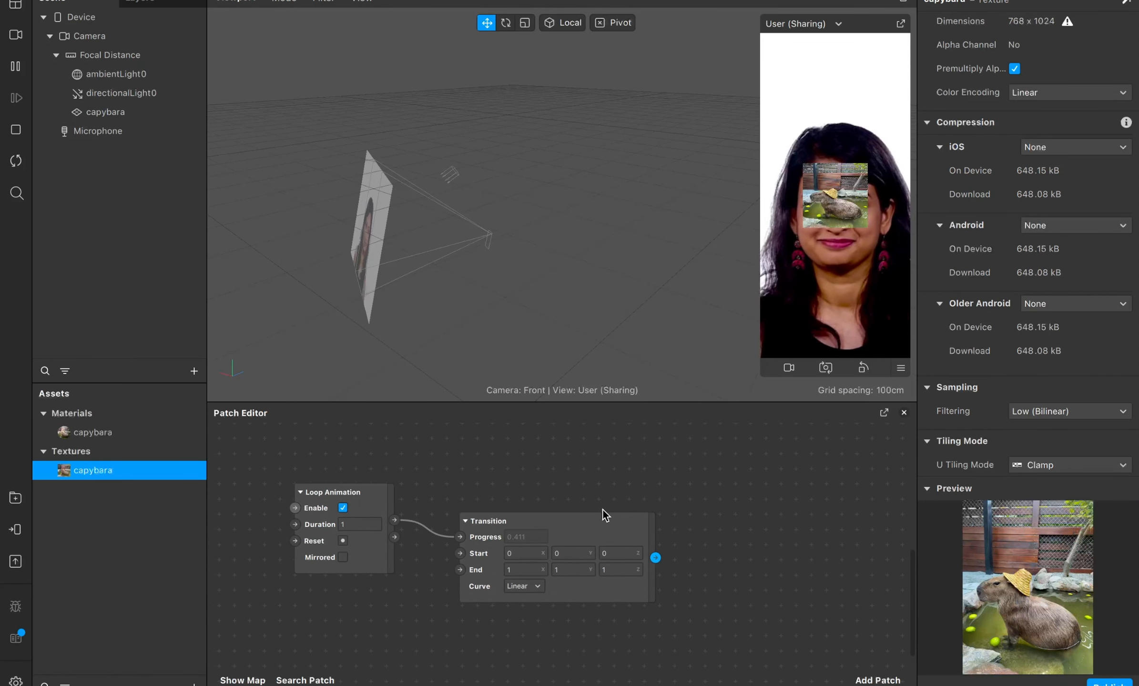
click(119, 112)
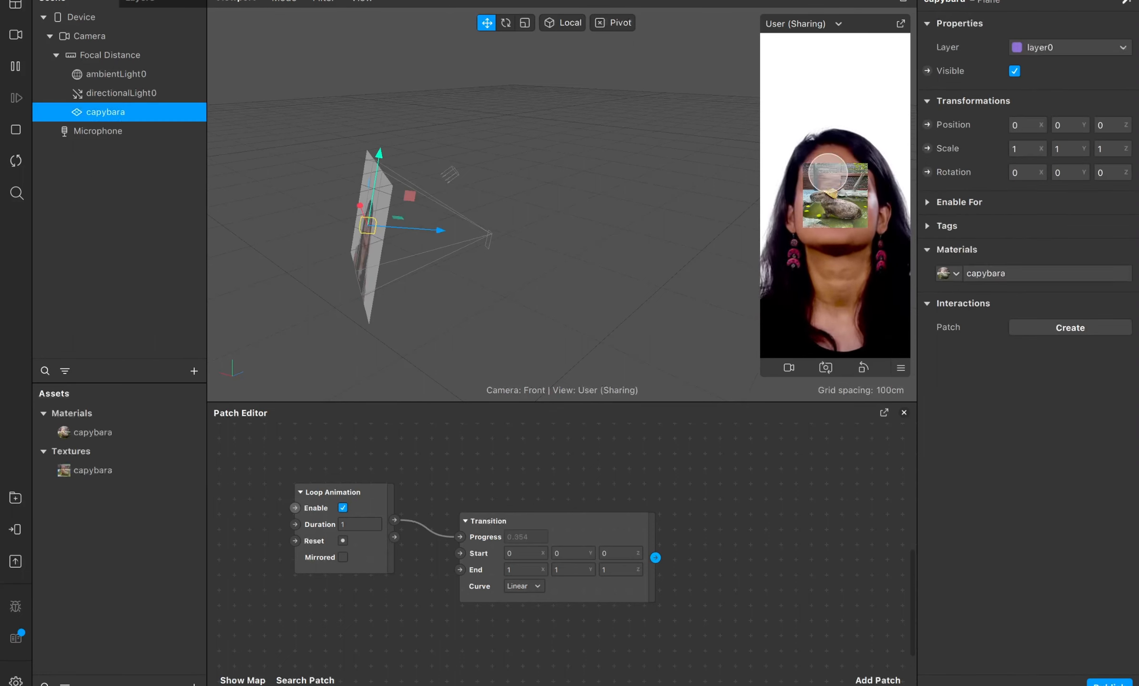
click(927, 148)
drag(588, 586, 728, 552)
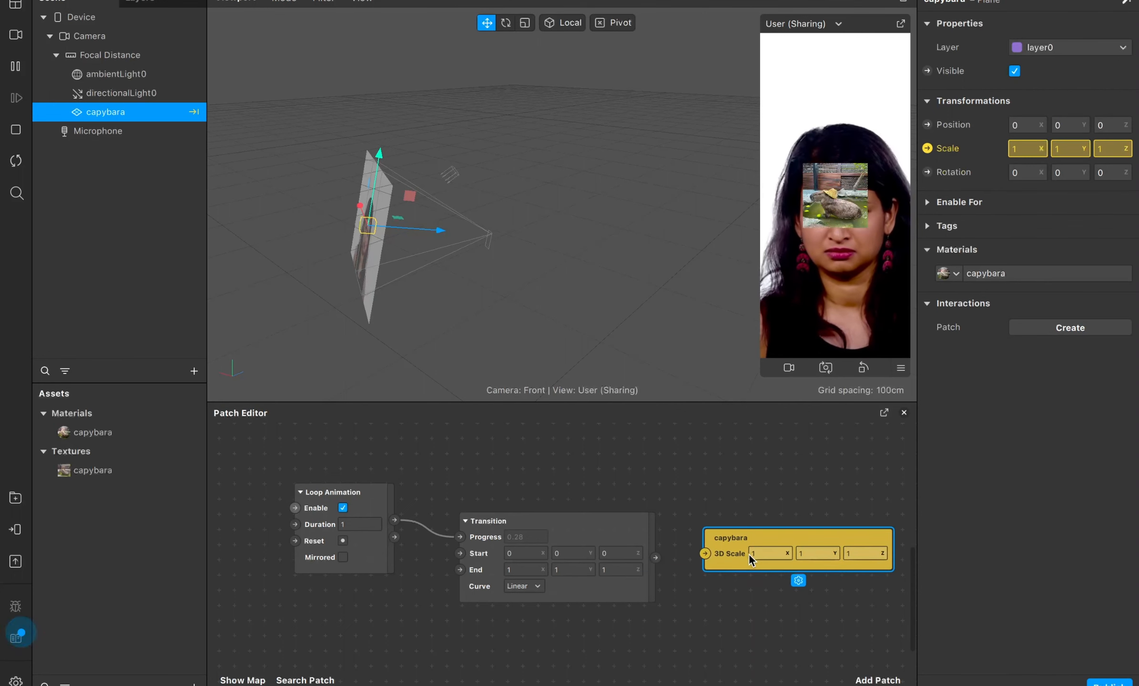
- Set the Transition's Start to 0.5 on X, Y and Z, and connect its Value output to the capybara plane's 3D Scale
scroll(483, 591, up, 3)
click(552, 531)
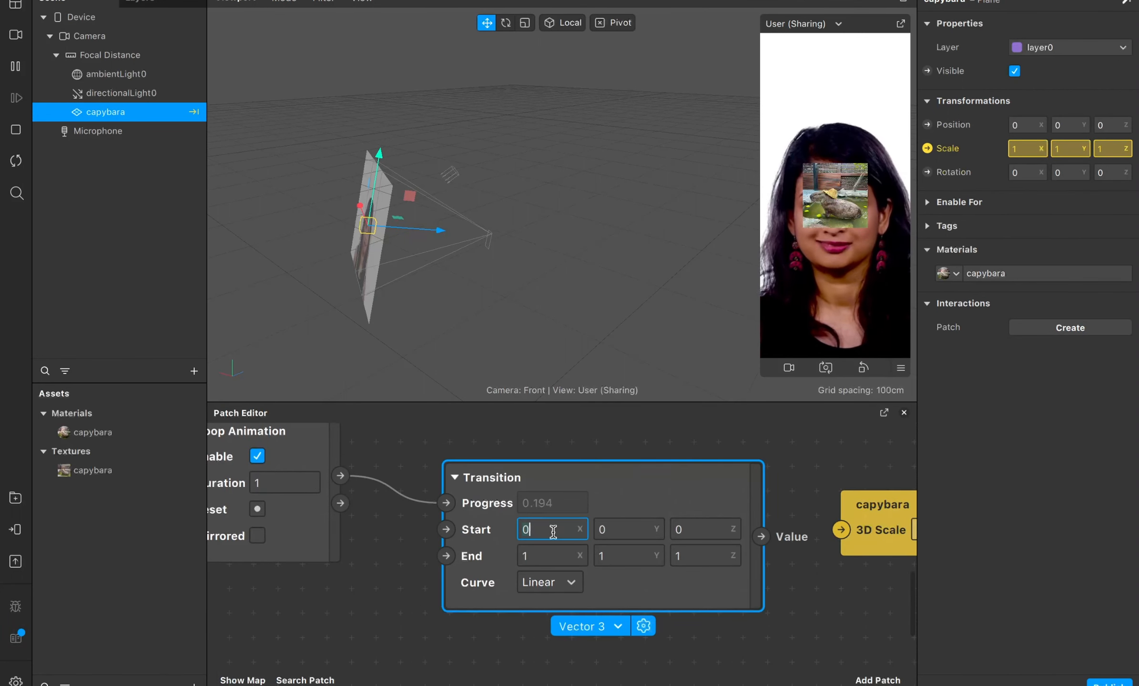
text(0.5)
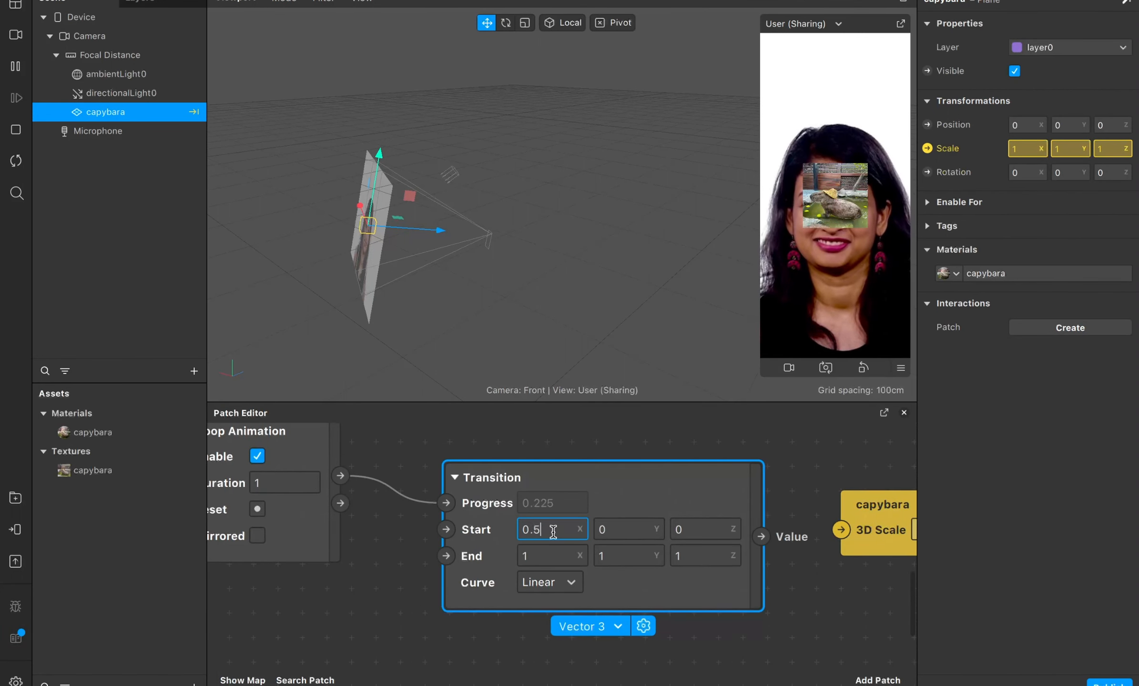
click(611, 530)
text(0.5)
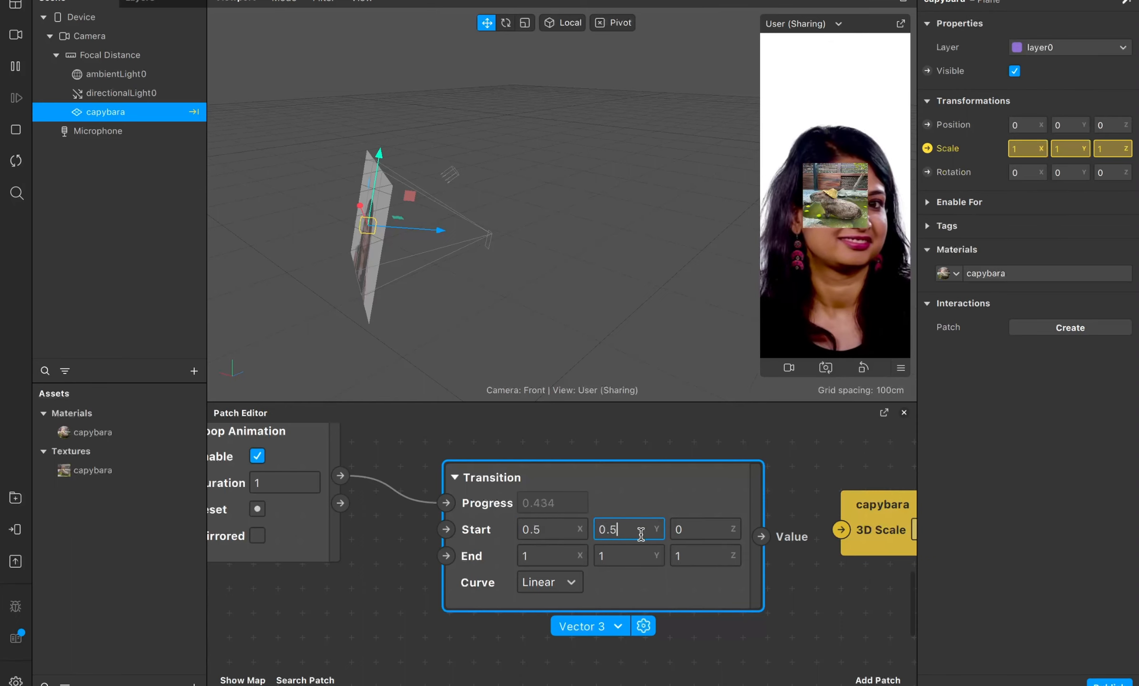
click(690, 531)
text(0.5)
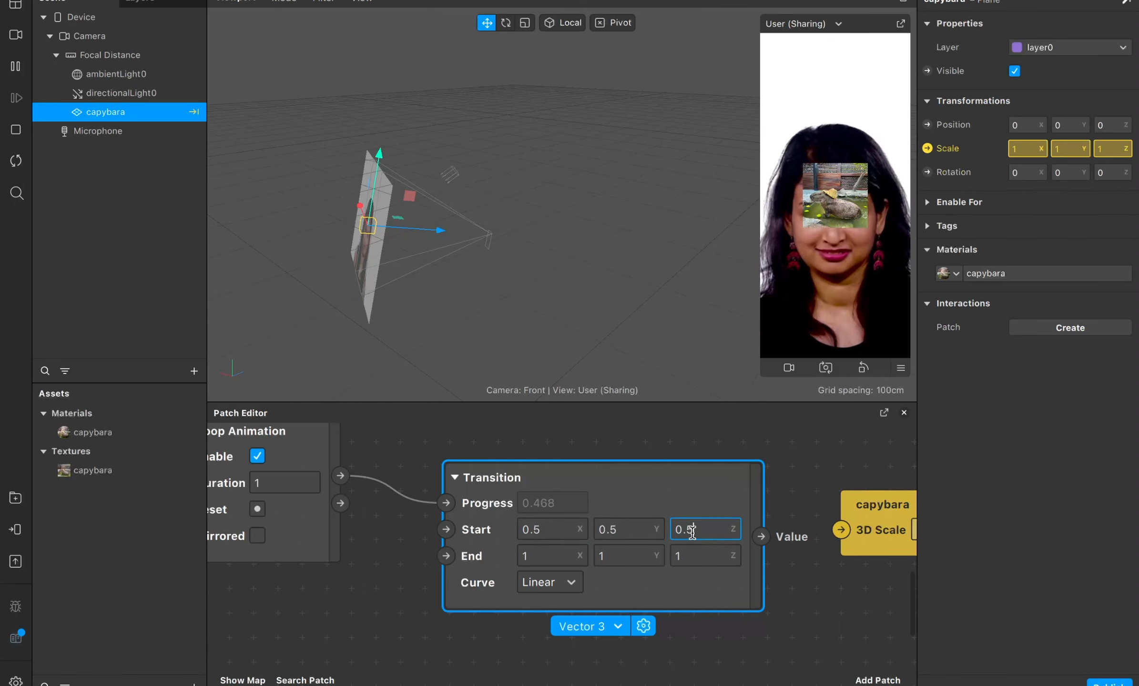
scroll(692, 531, down, 3)
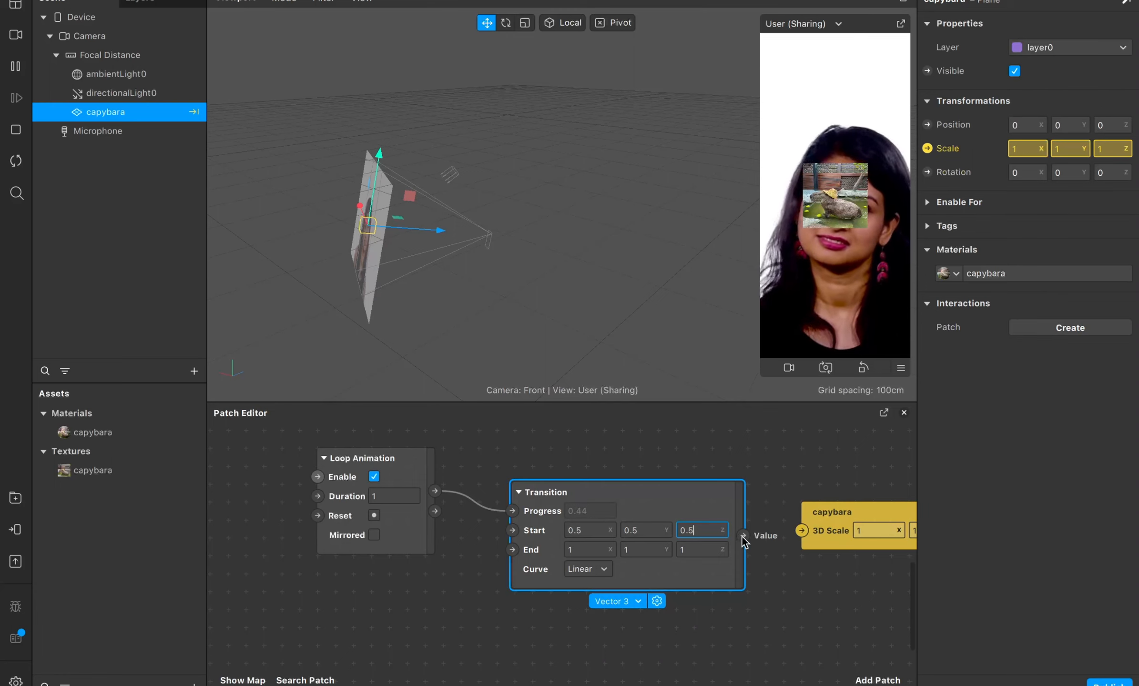
drag(742, 535, 802, 531)
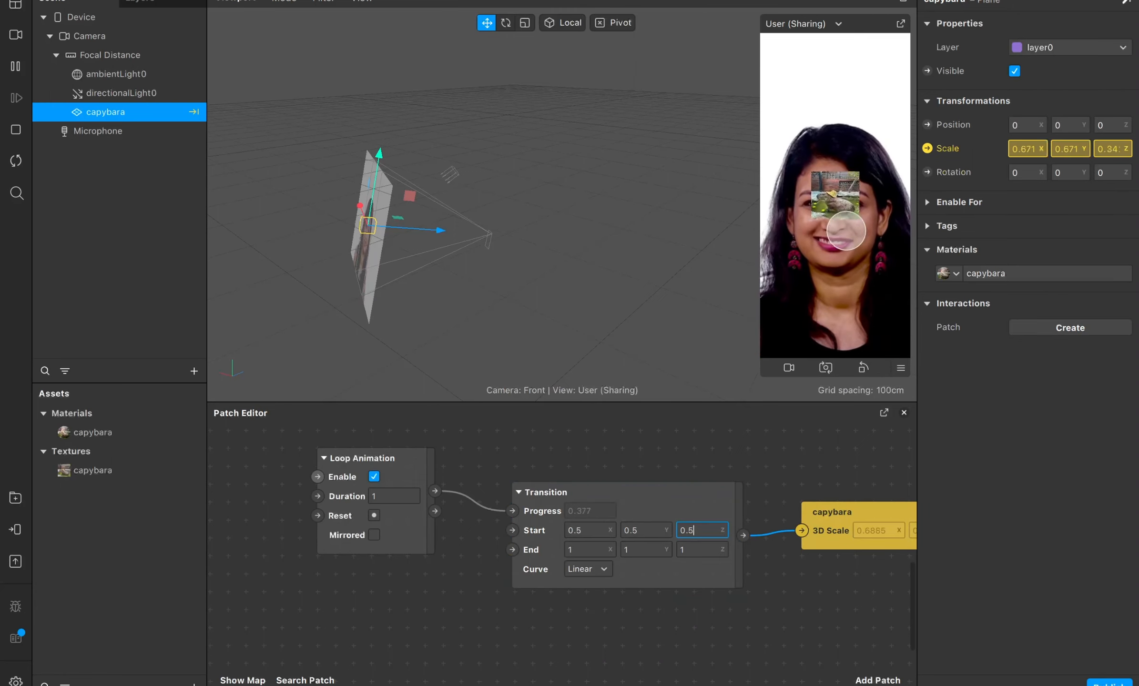
- Set the Loop Animation patch's Duration to 4
scroll(626, 435, down, 2)
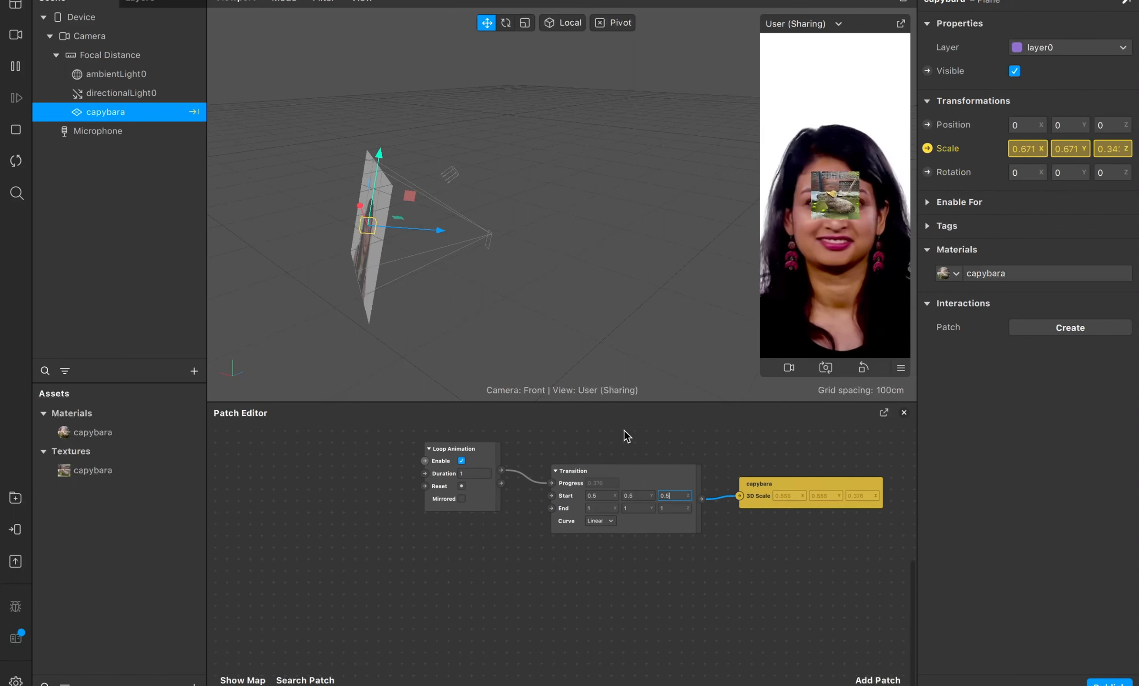
scroll(593, 516, up, 2)
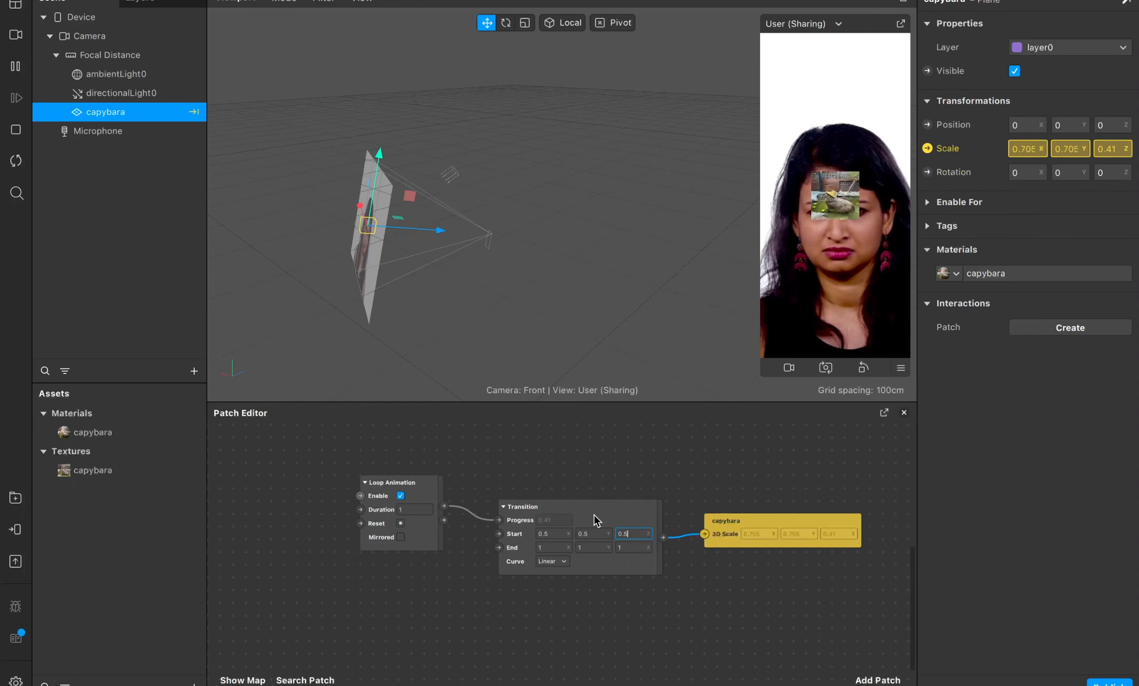
click(403, 509)
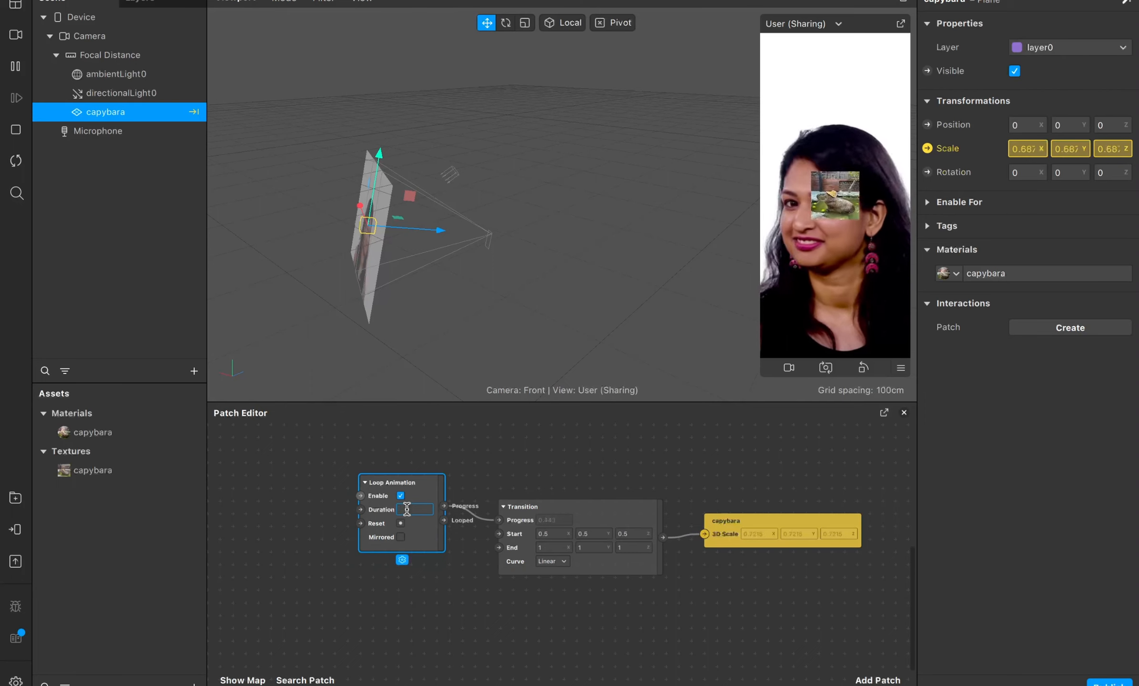
text(4)
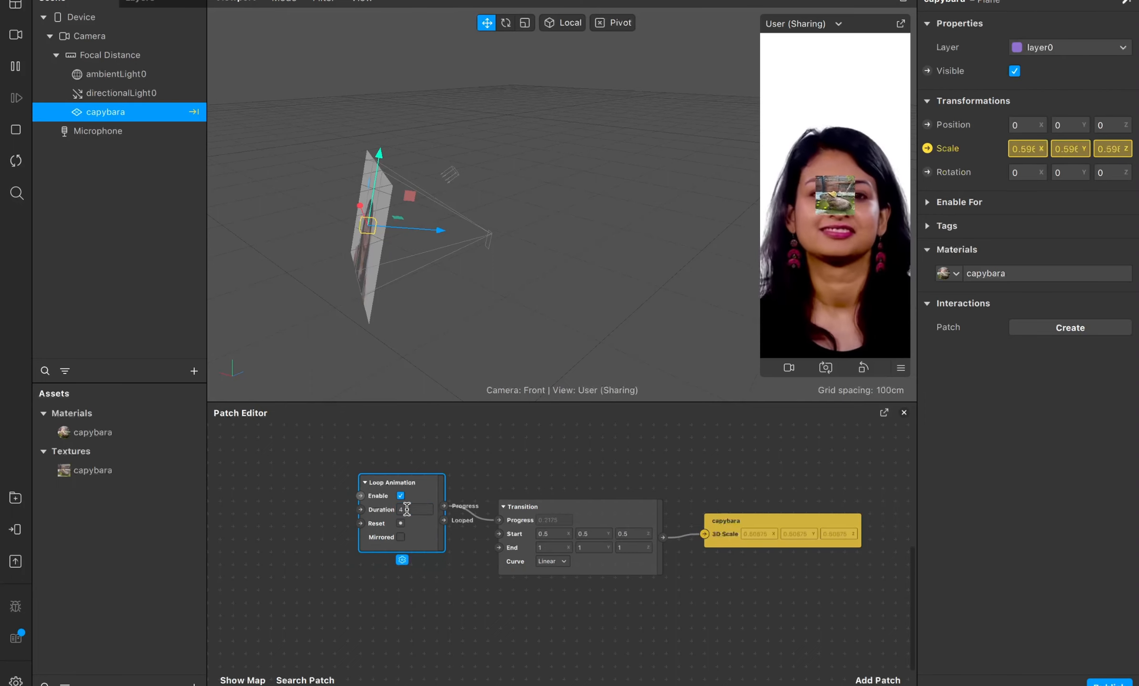
key(Return)
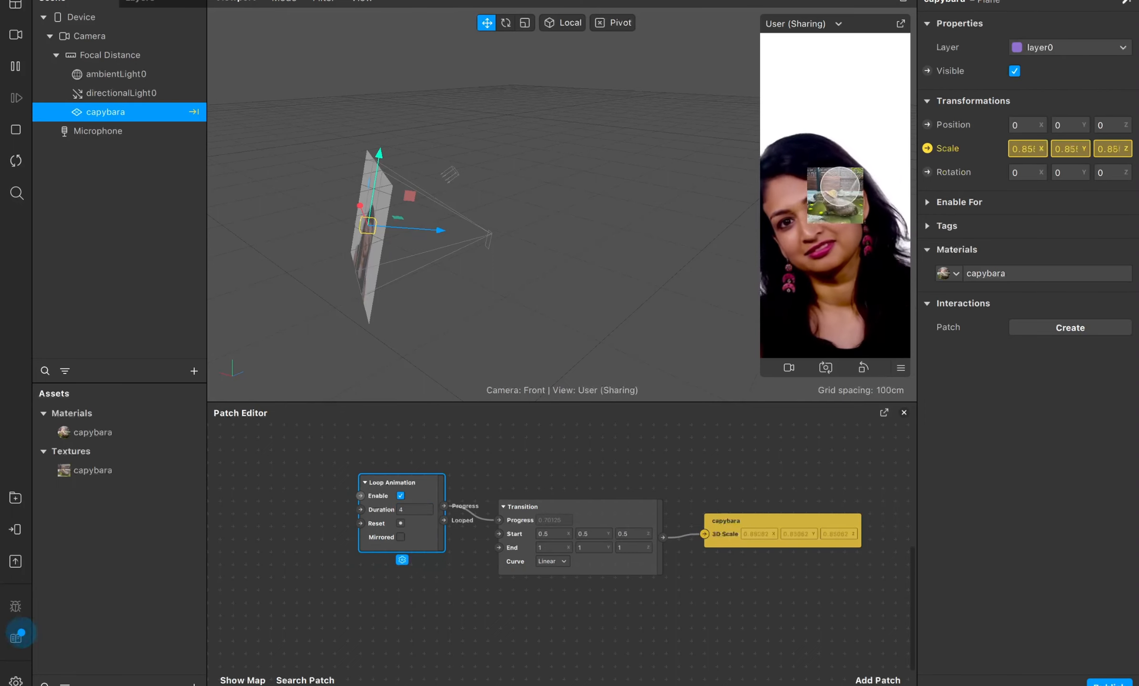
- Group the Loop Animation, Transition and capybara scale patches in a comment titled "scale animation"
drag(298, 462, 792, 553)
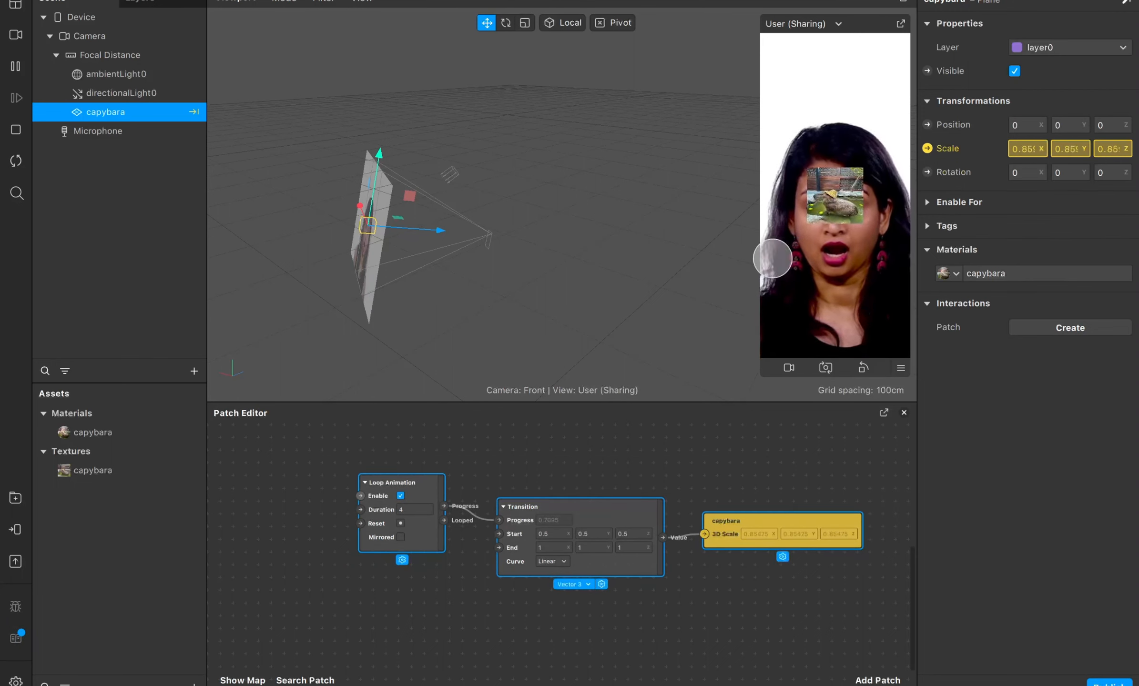
right_click(593, 508)
click(601, 519)
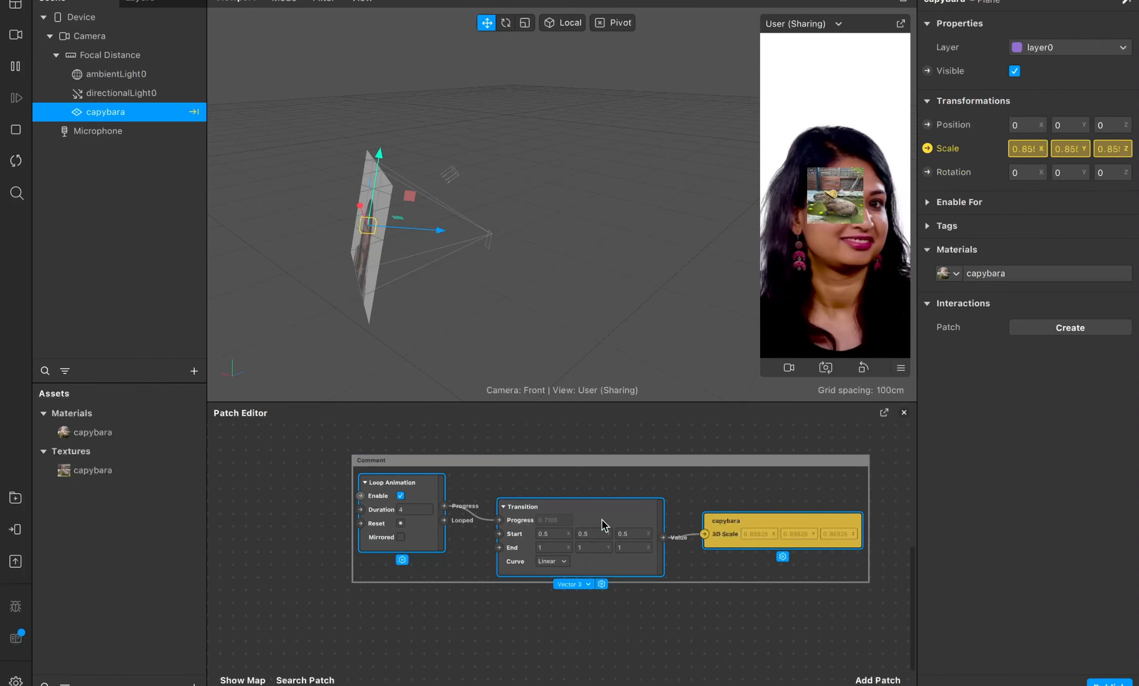
click(375, 461)
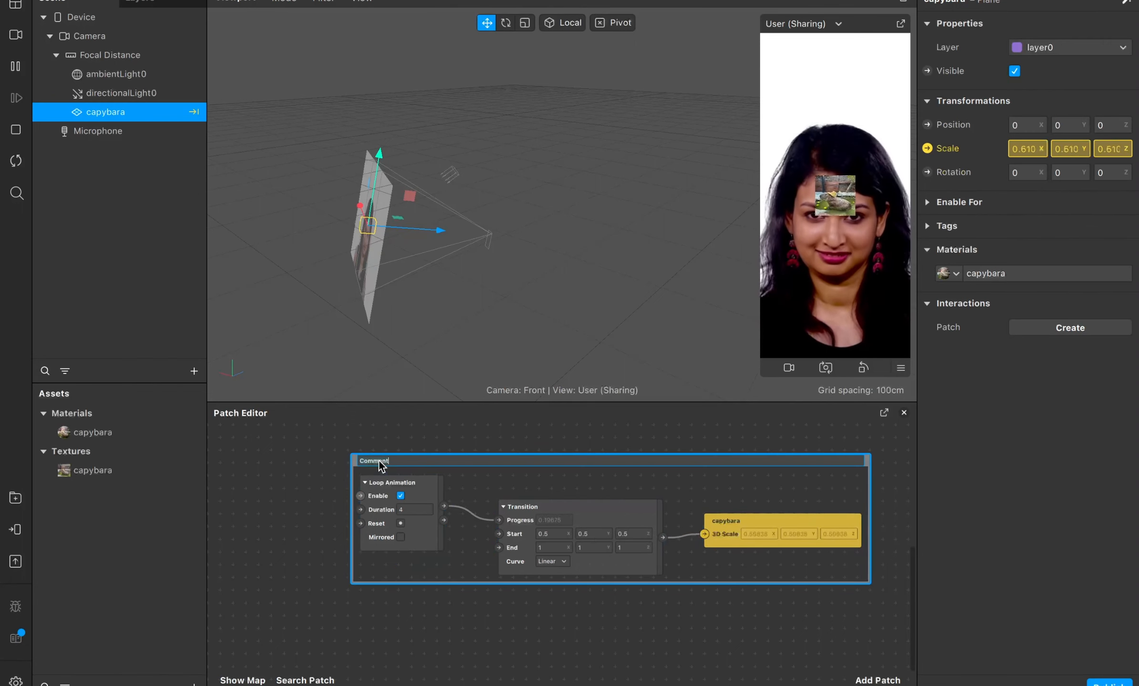
text(sca)
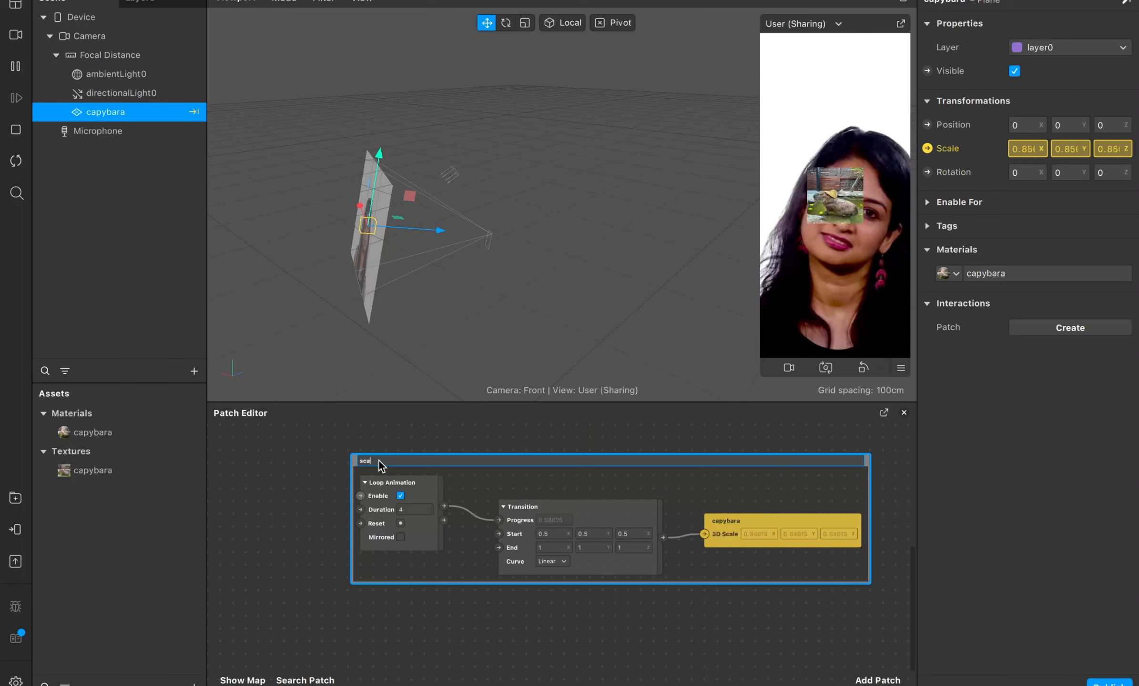
text(lea anim)
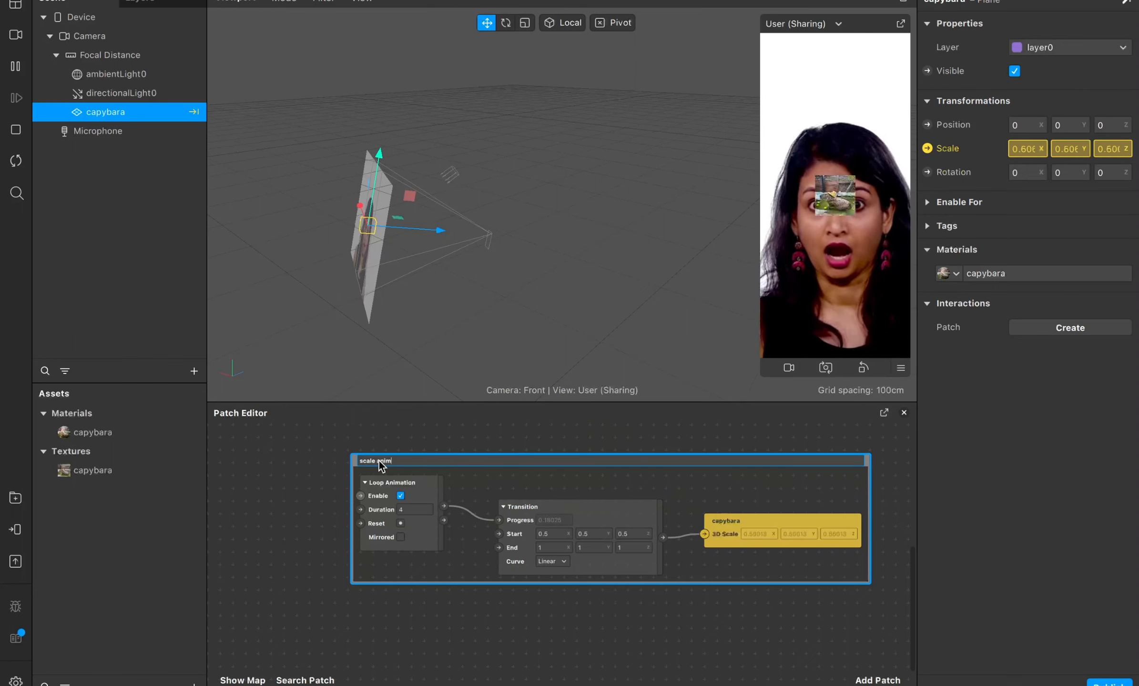
text(ation)
key(Return)
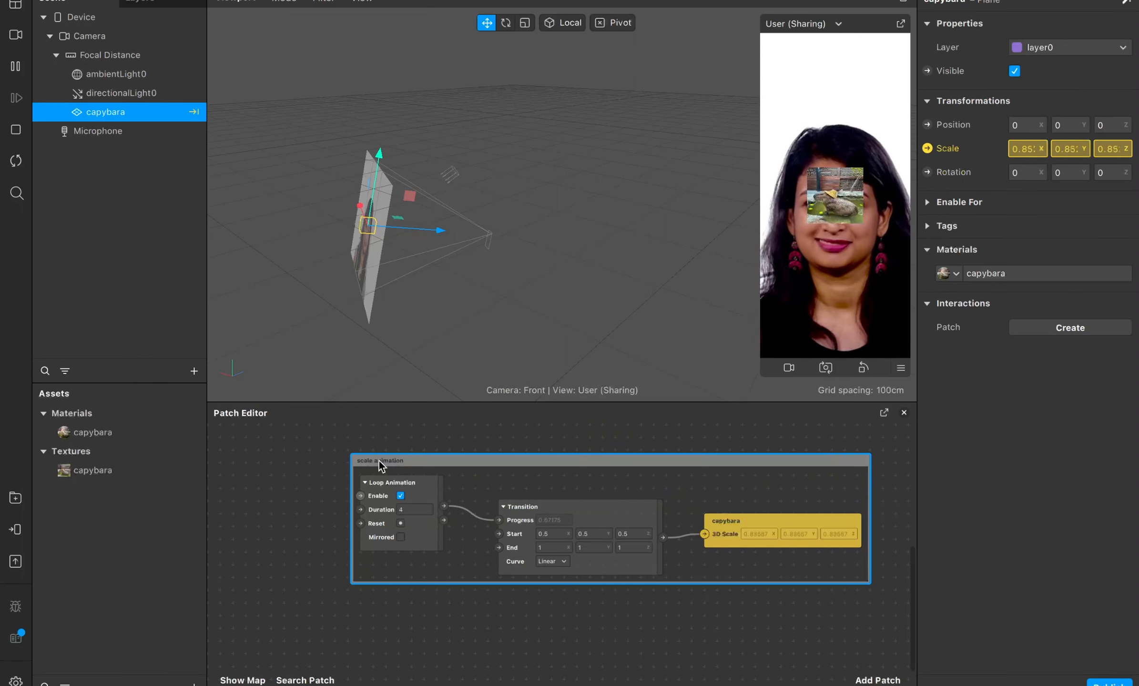
scroll(386, 505, up, 3)
scroll(386, 504, down, 5)
scroll(386, 504, up, 3)
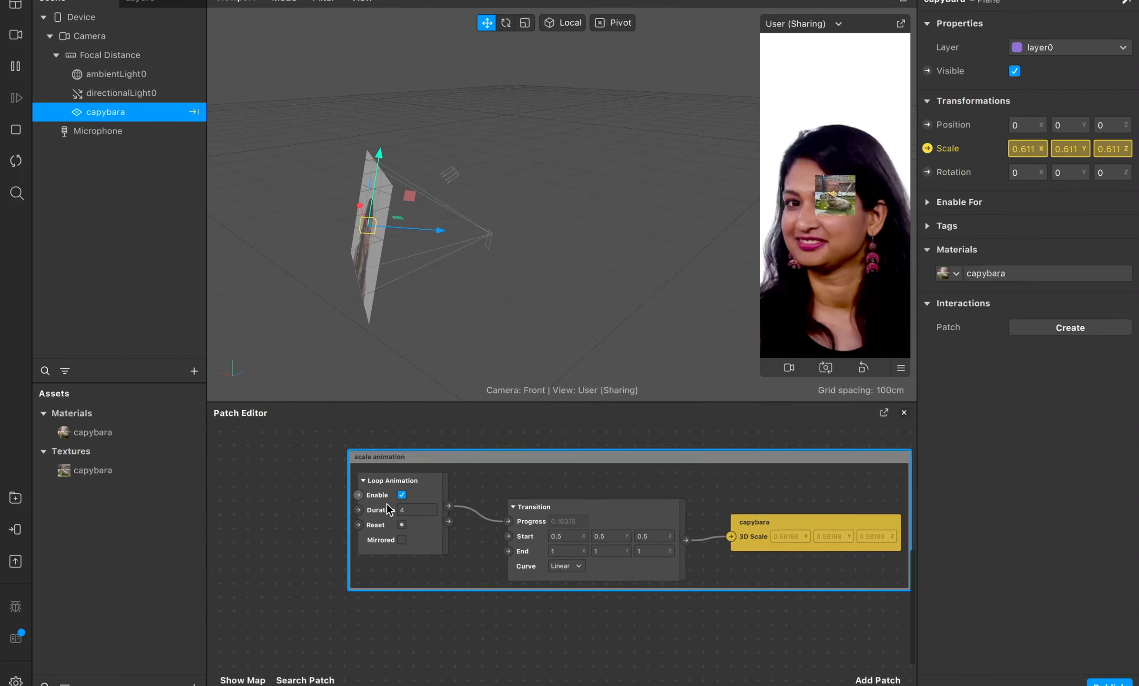
scroll(386, 505, down, 2)
scroll(386, 505, up, 3)
scroll(386, 505, right, 1)
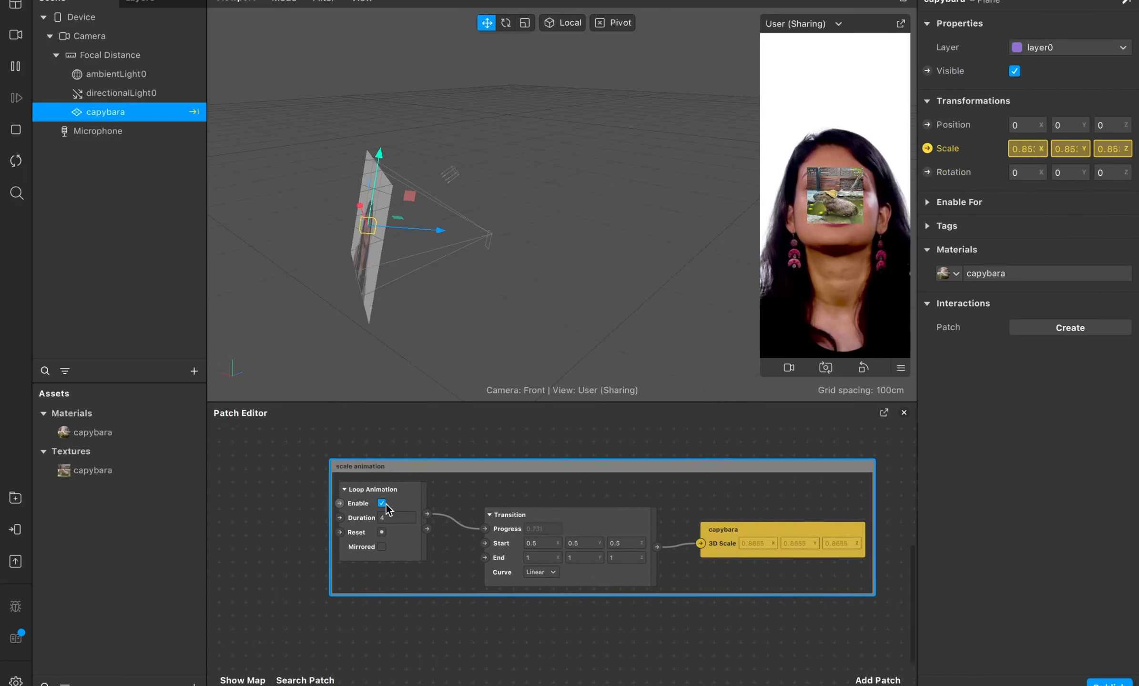
- Create a Timed Instruction patch for the Device and give it the "Open your mouth" instruction as its Option
click(124, 24)
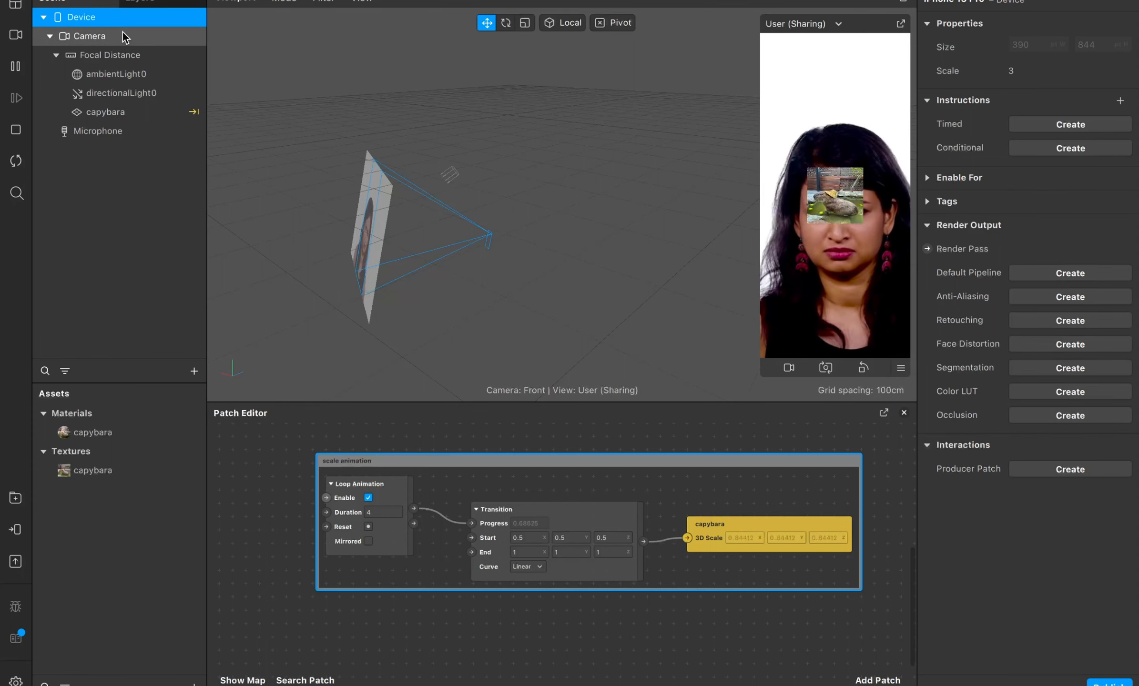
click(1062, 125)
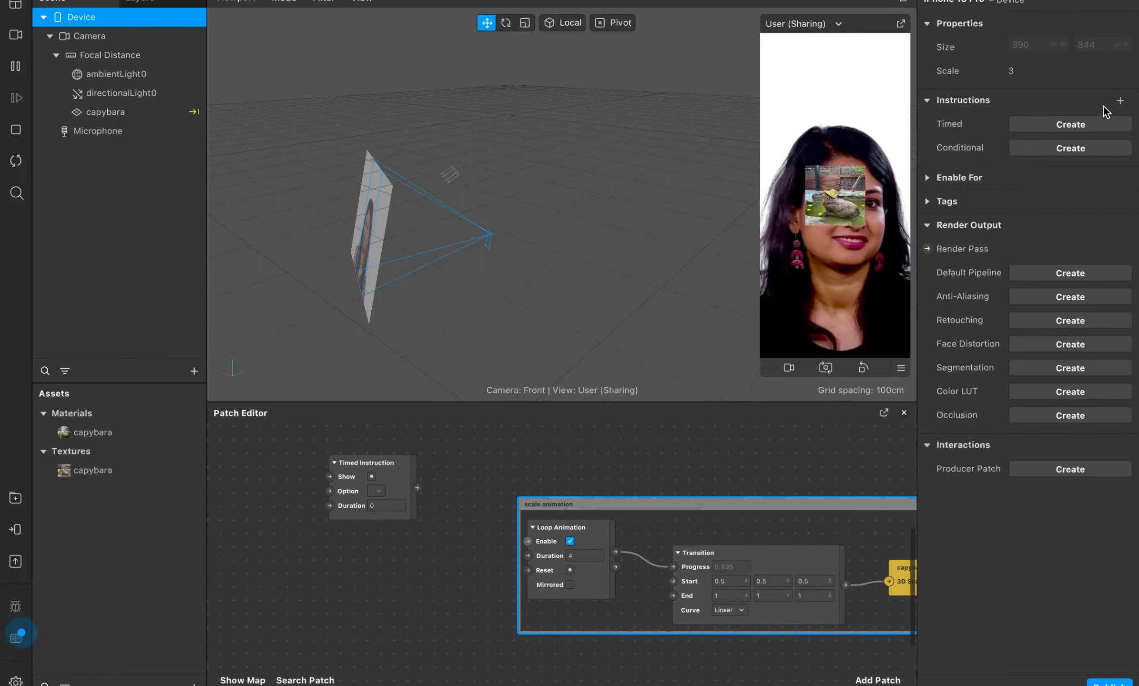
click(1120, 103)
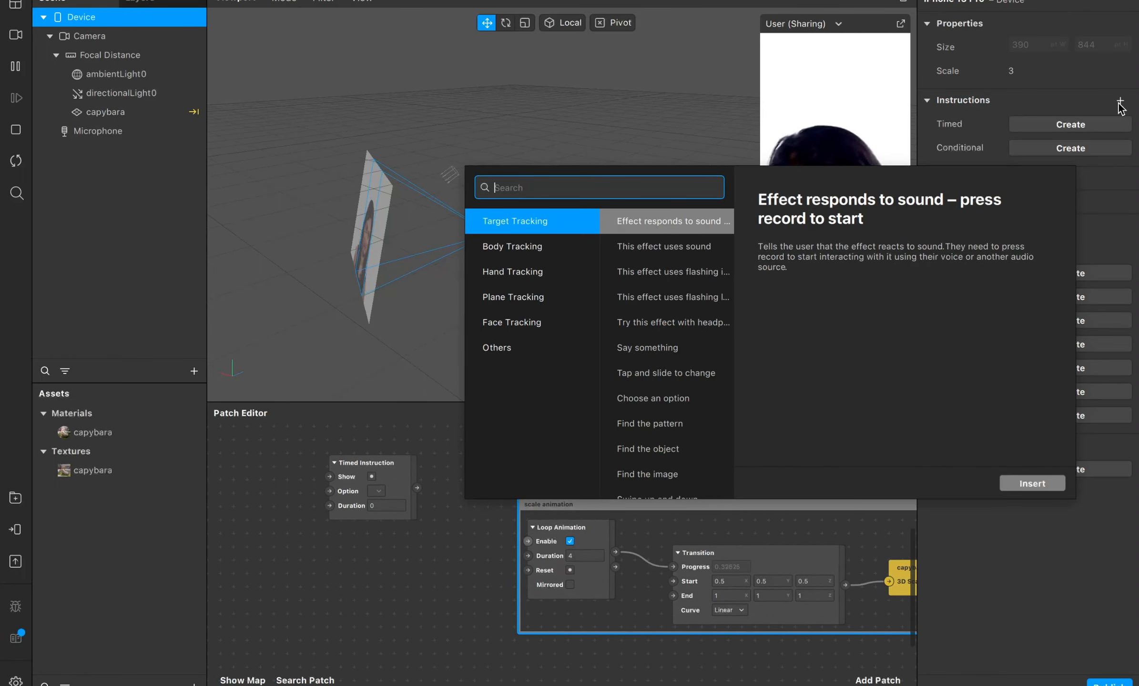
text(ope)
key(Return)
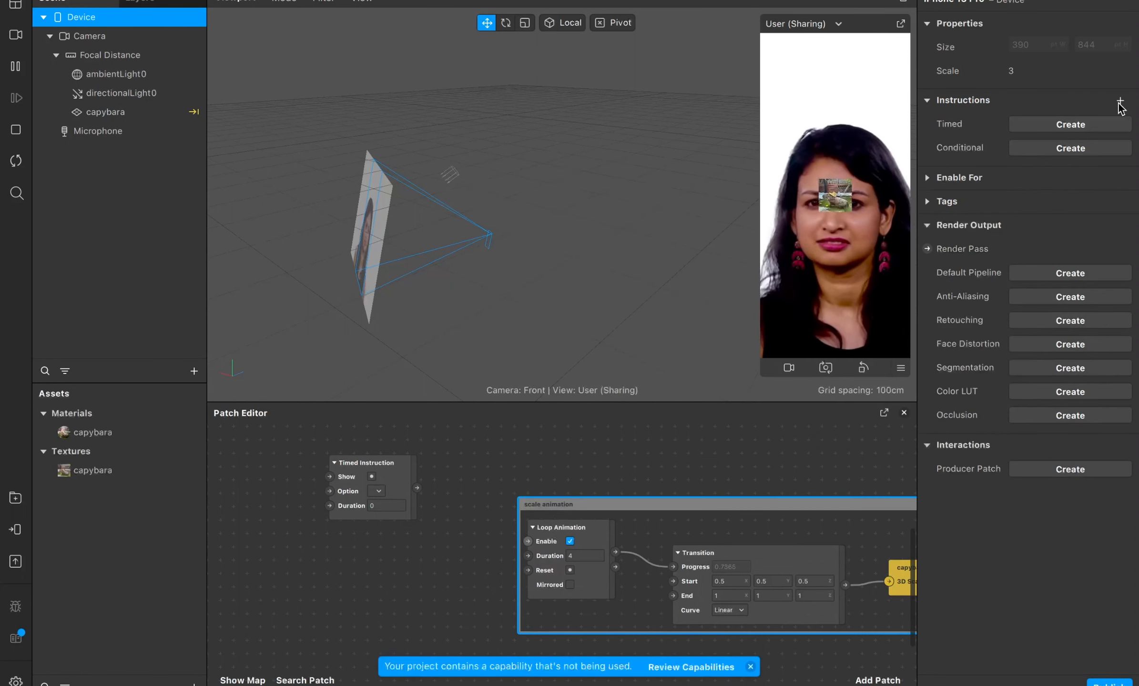
click(380, 491)
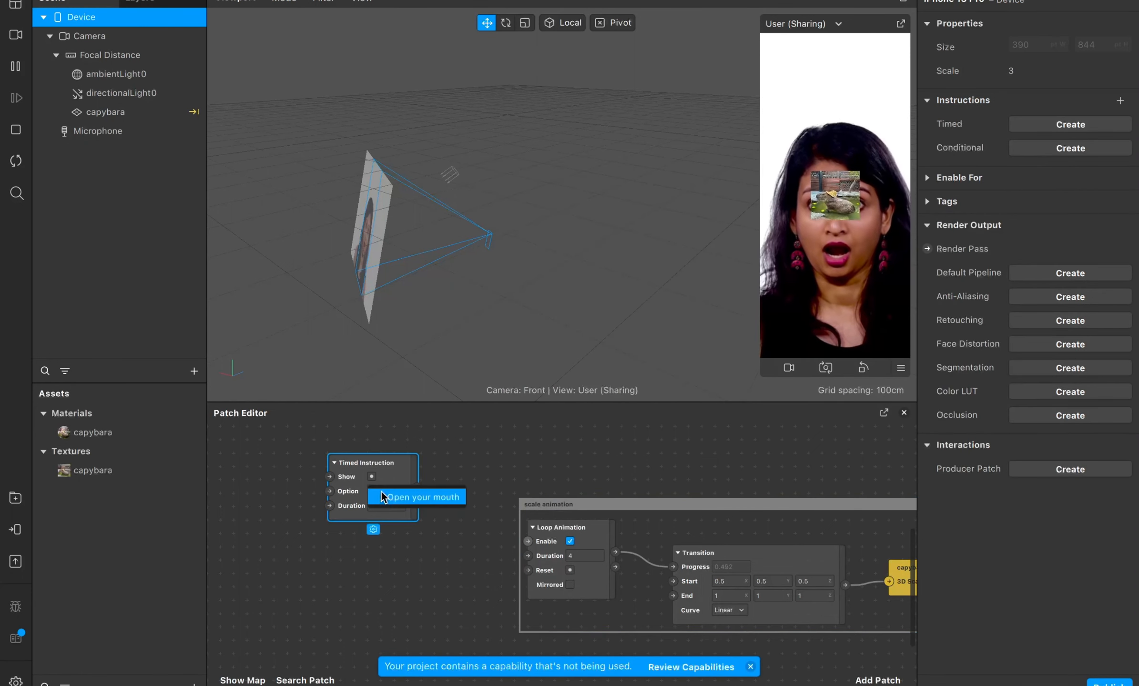
click(389, 495)
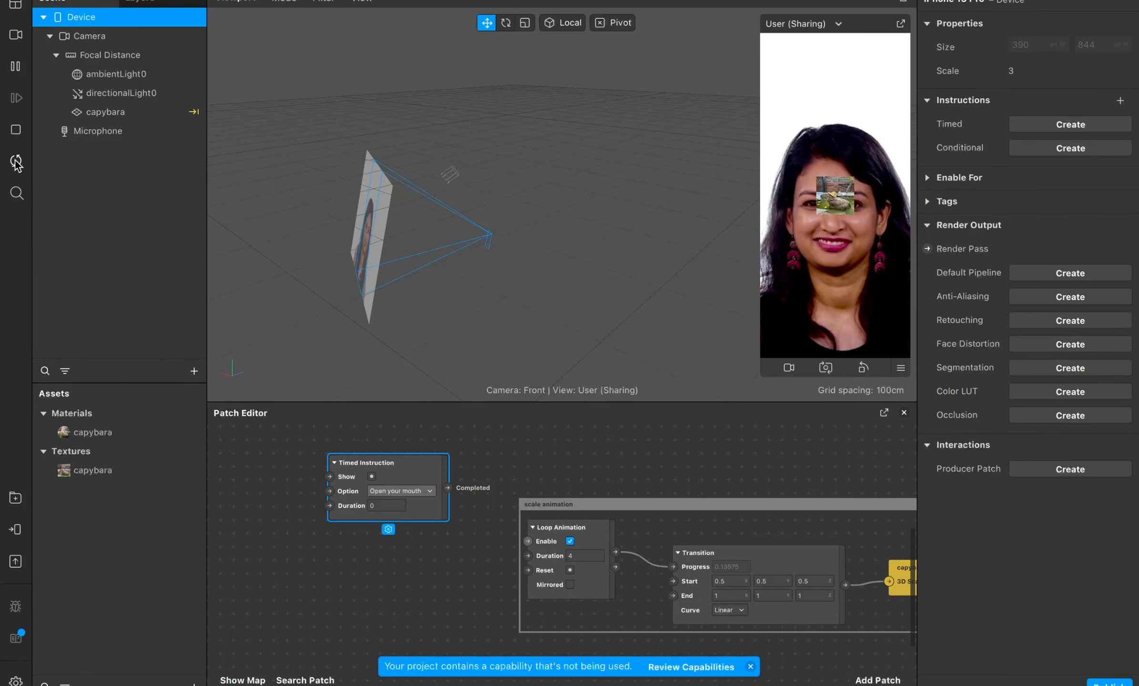
- Add a Runtime patch beside the inputs of the Timed Instruction patch
scroll(268, 498, left, 4)
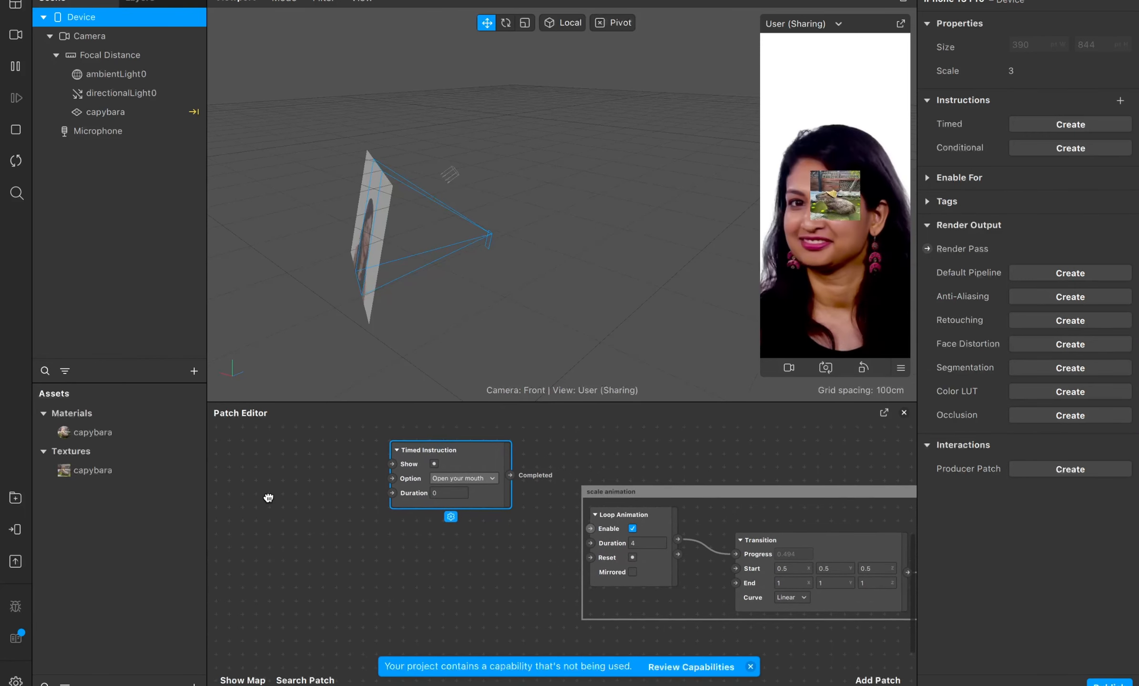
double_click(307, 492)
text(run)
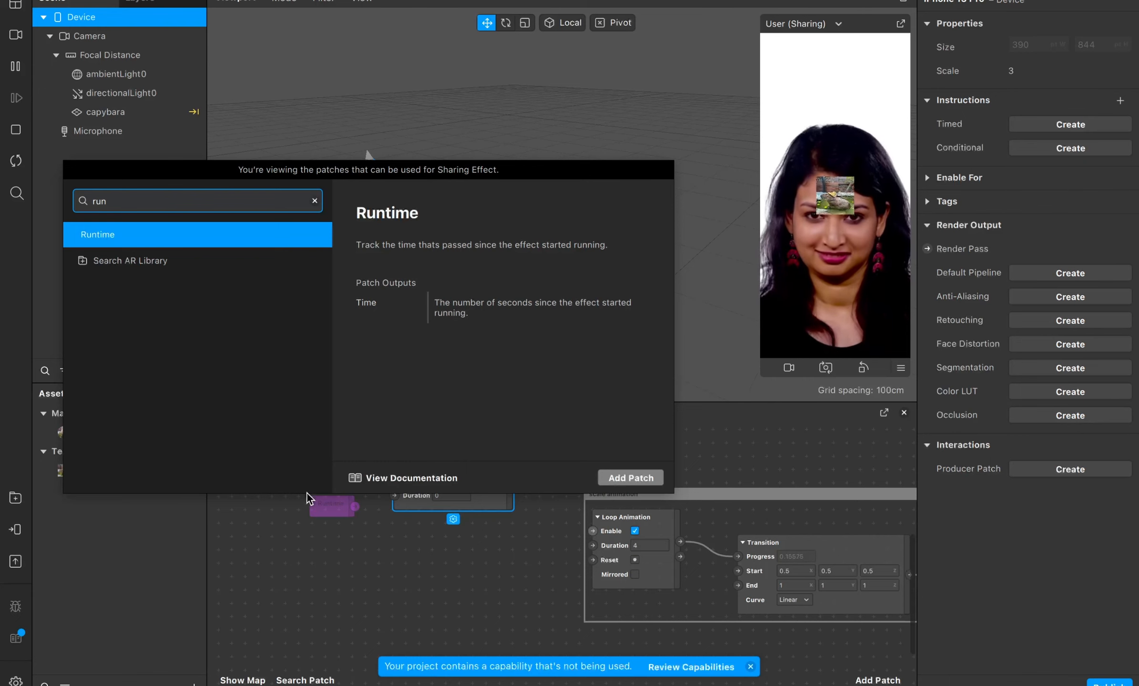
key(Return)
- Try linking the Runtime's Time output to the Timed Instruction's Duration input, and remove the link
drag(355, 506, 394, 496)
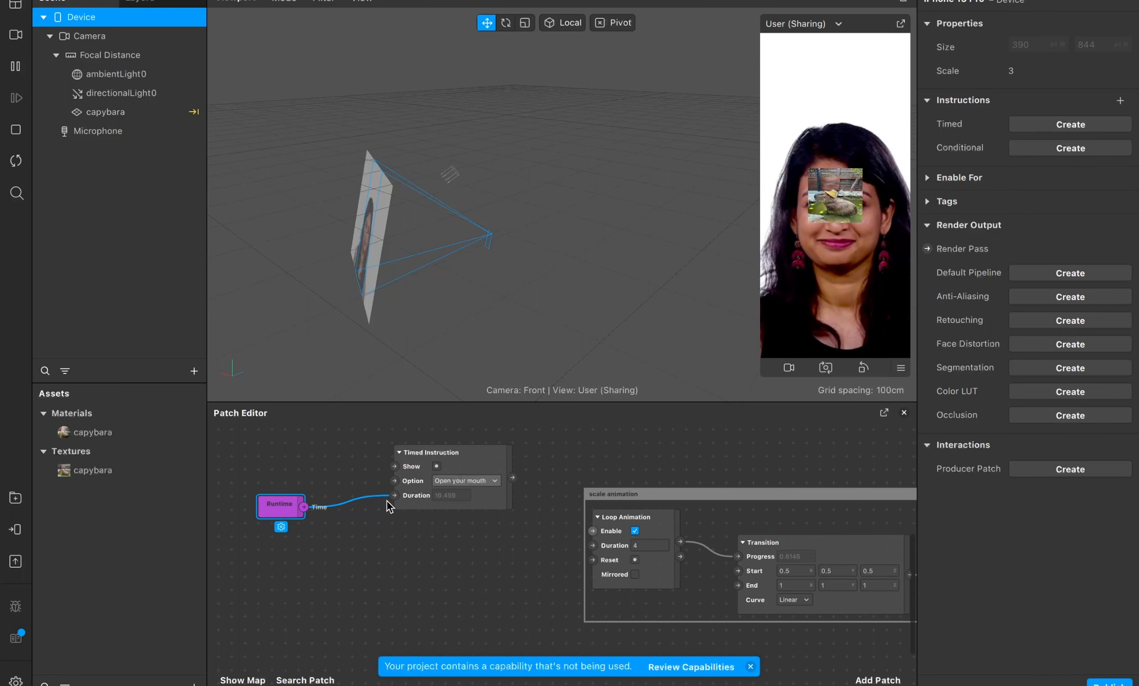
drag(394, 494, 358, 494)
click(340, 536)
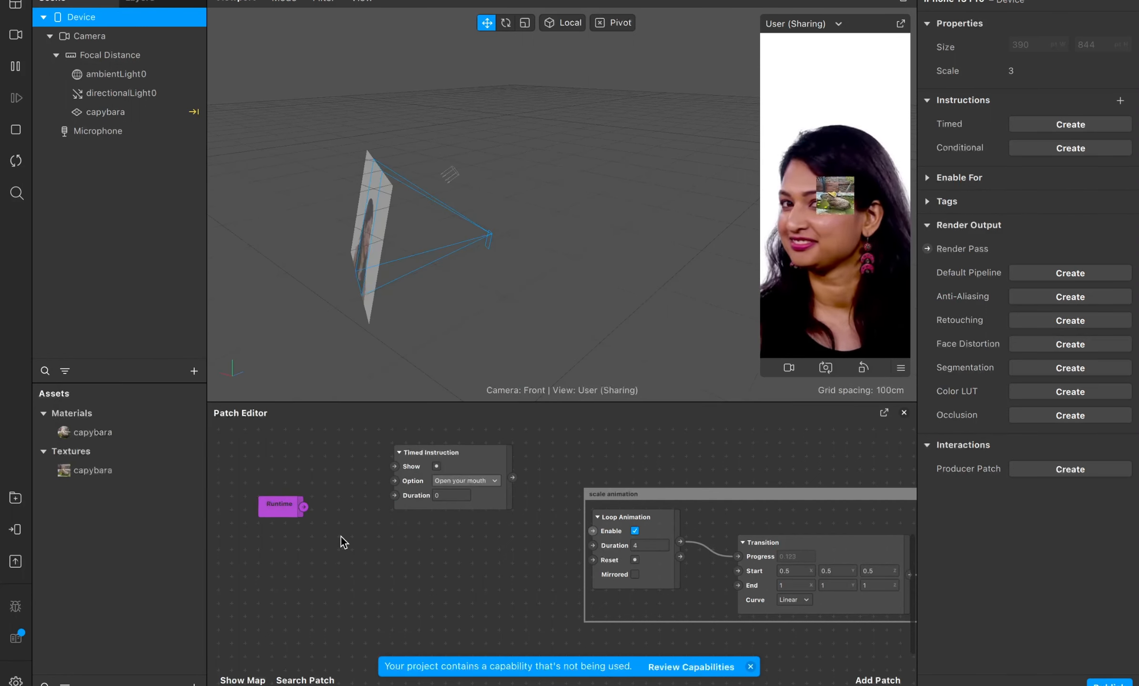
- Add a Greater Than patch below the Timed Instruction patch
double_click(369, 561)
text(gre)
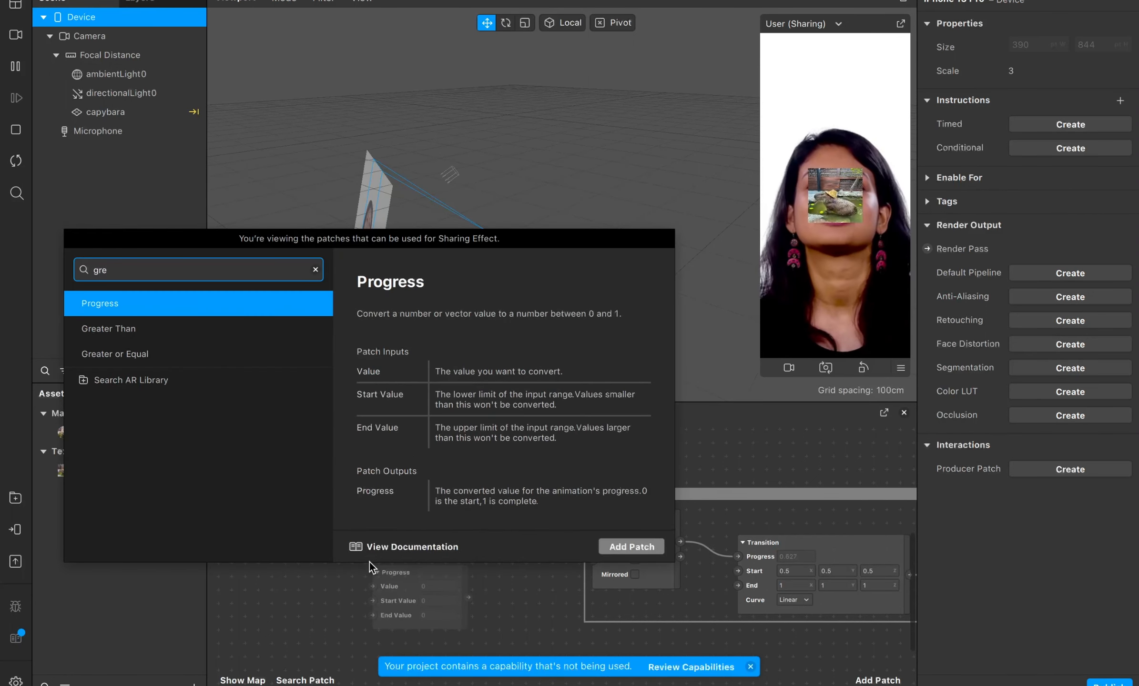
key(Down)
key(Return)
click(451, 601)
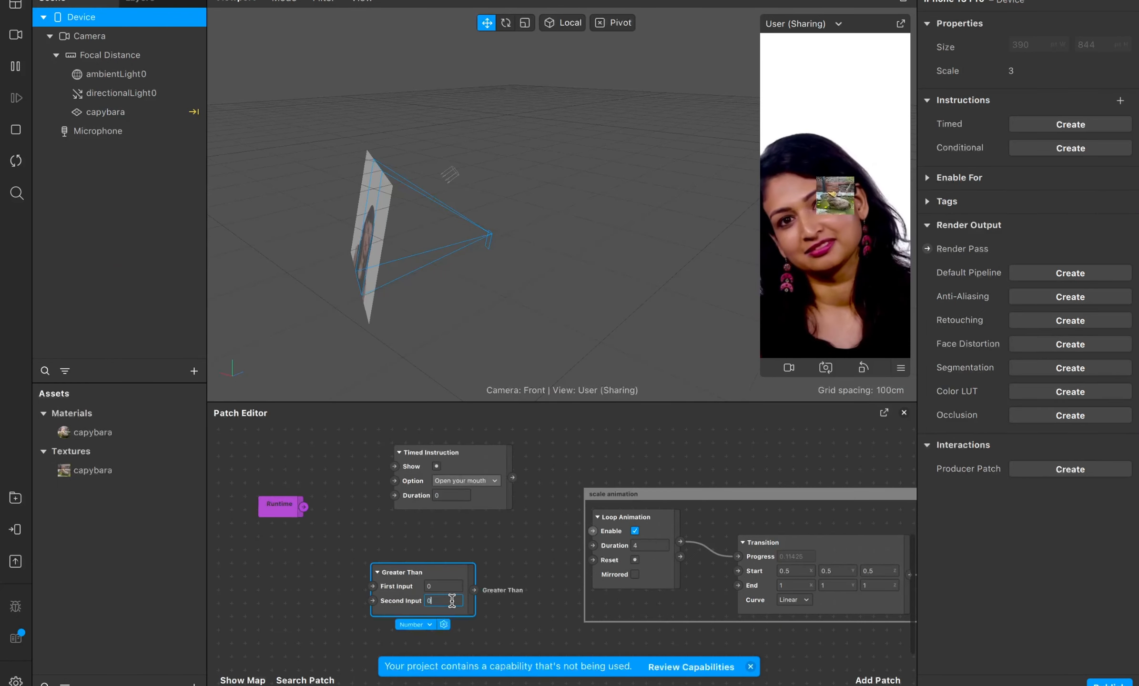
- Set the Timed Instruction patch's Duration to 5
click(456, 495)
key(BackSpace)
text(5)
key(Return)
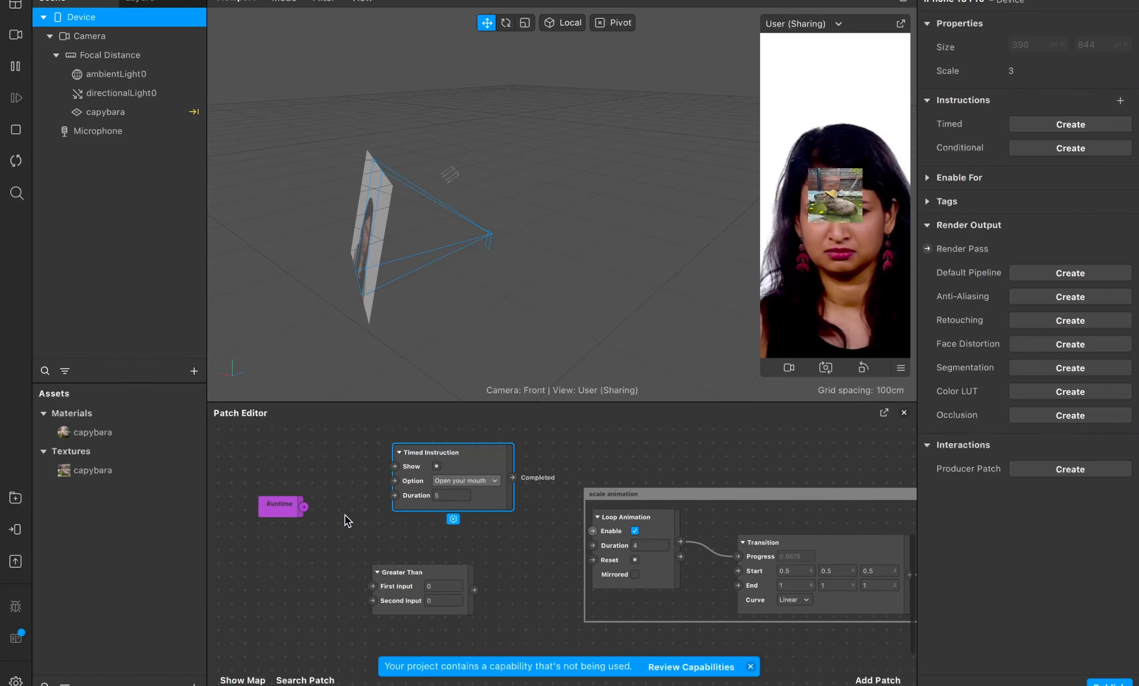
- Connect Runtime to Greater Than's First Input and on through a Pulse patch to Timed Instruction's Show, and restart the effect to test it
drag(303, 506, 292, 587)
drag(388, 588, 394, 463)
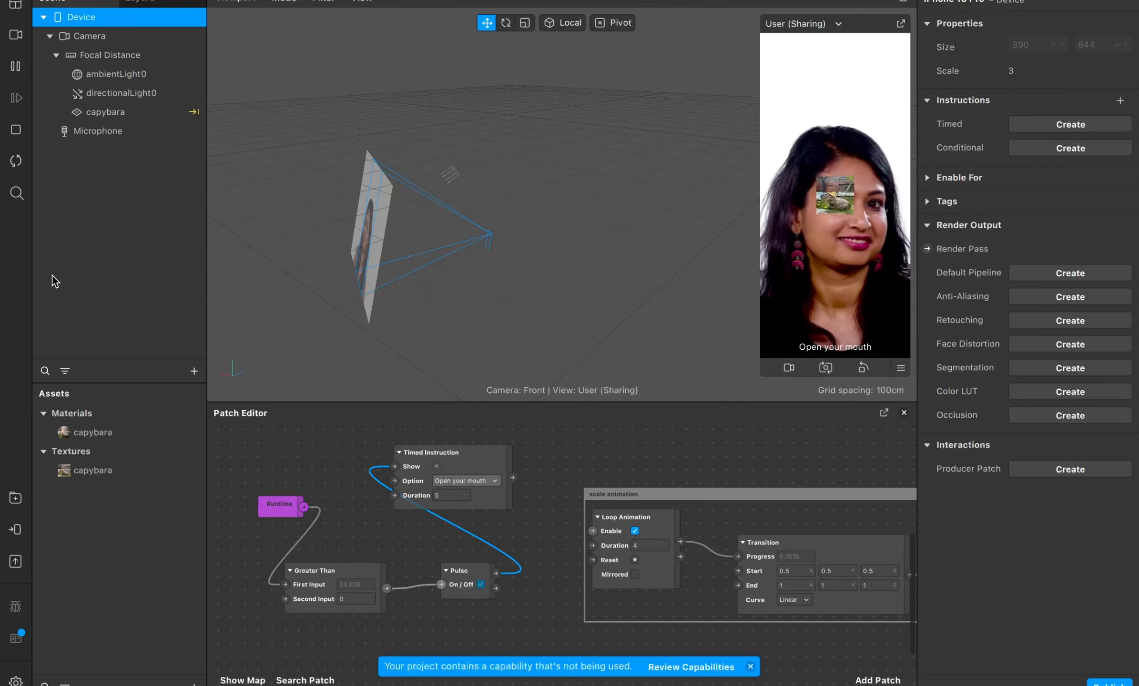
click(16, 162)
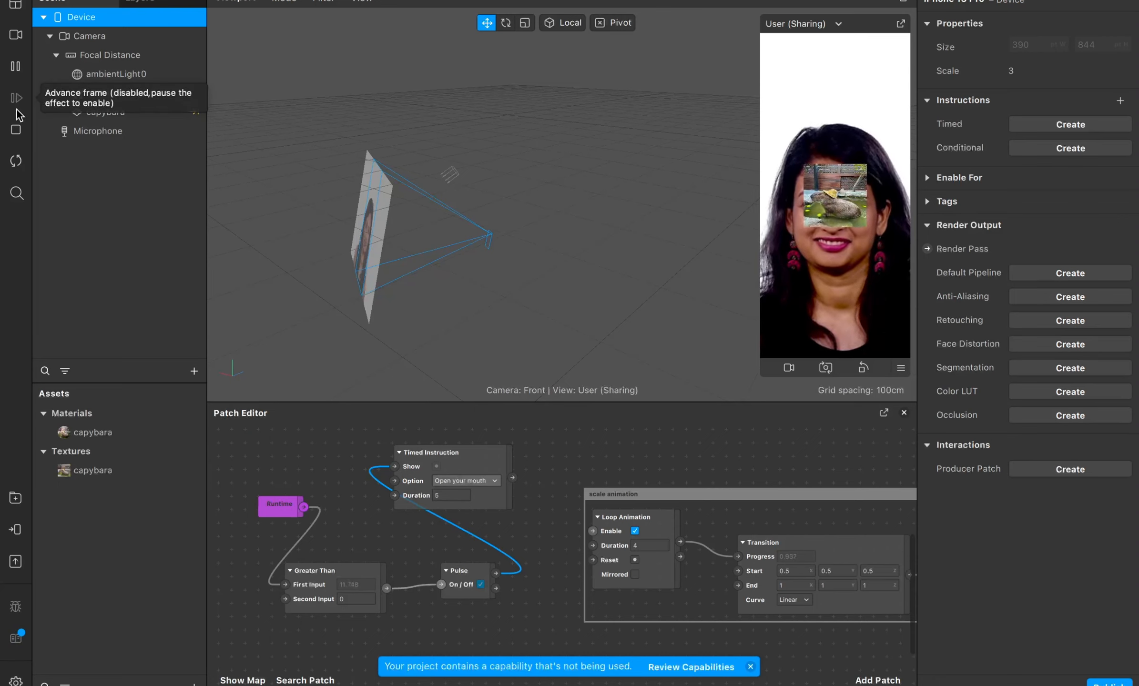
click(17, 162)
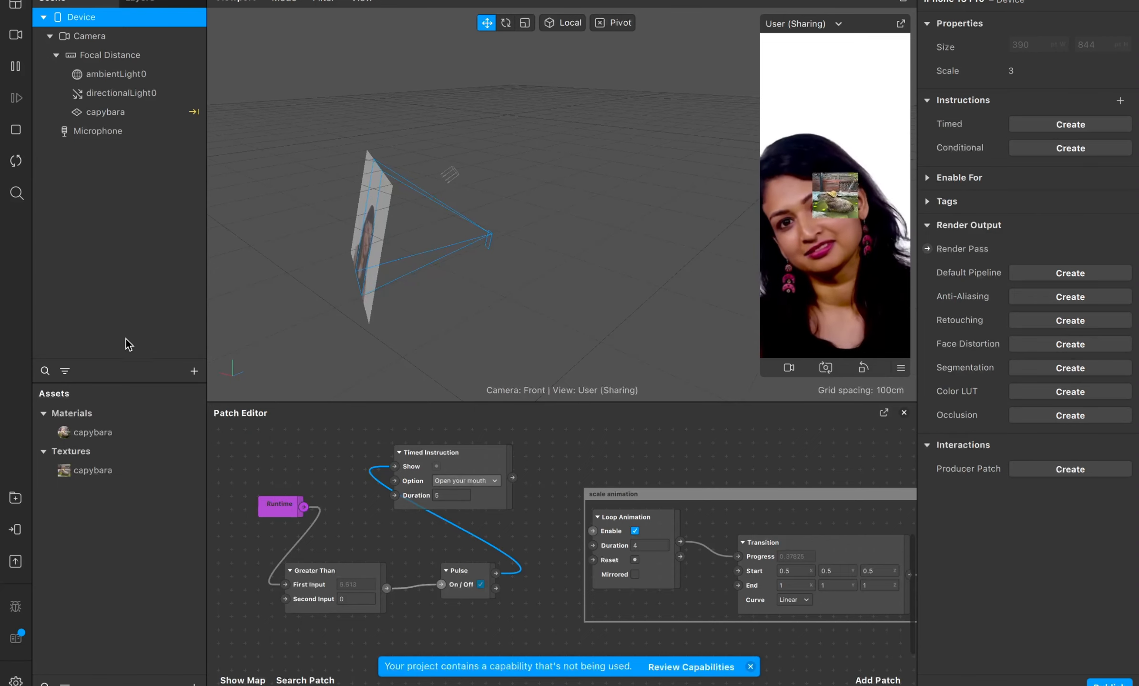
- Select the capybara texture in the assets to examine its file size and compression properties
click(116, 462)
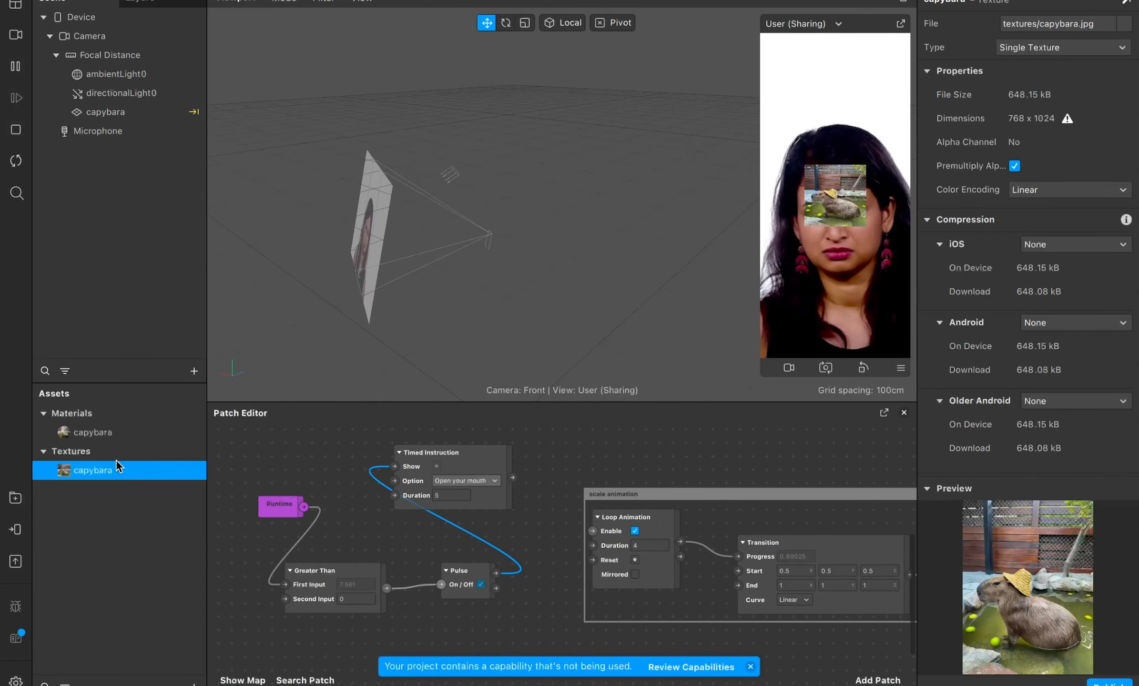